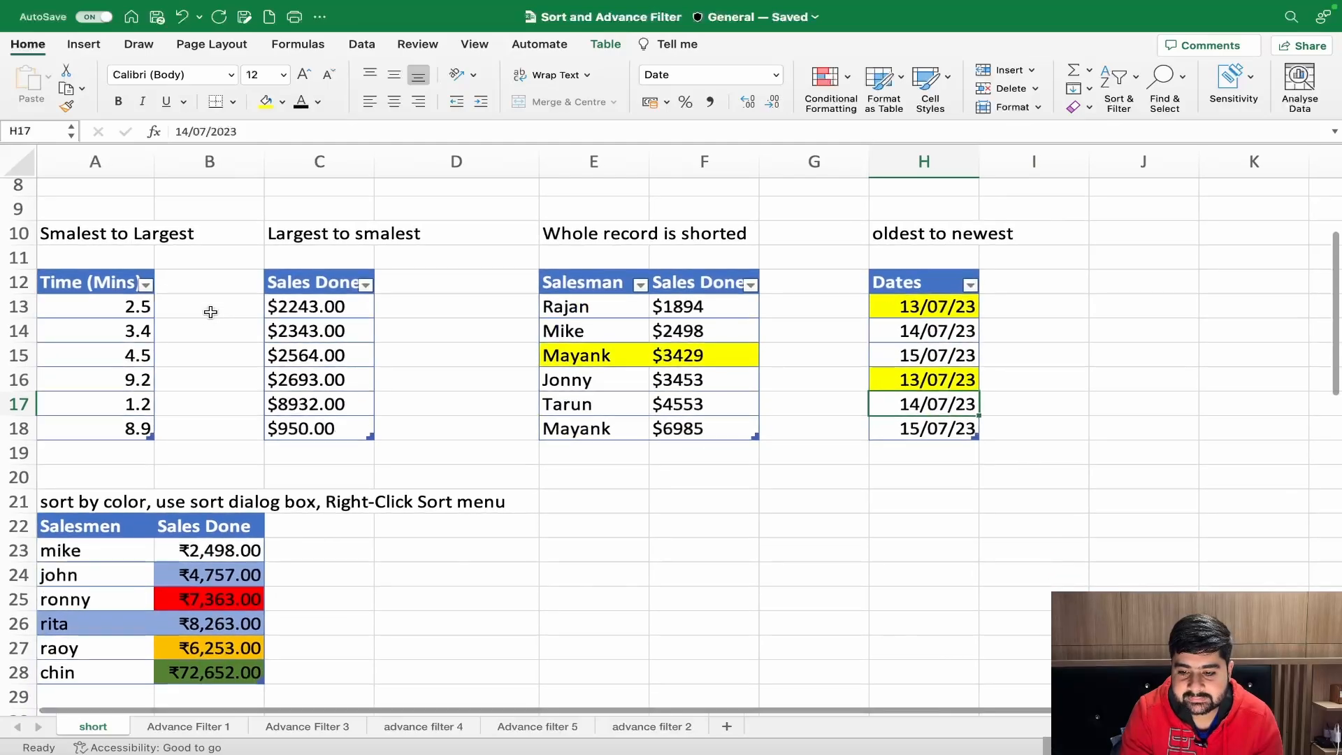
- Sort the Time (Mins) column in column A from smallest to largest
{"action": "scroll", "coordinate": [211, 312], "scroll_direction": "up", "scroll_amount": 2}
{"action": "scroll", "coordinate": [211, 312], "scroll_direction": "left", "scroll_amount": 2}
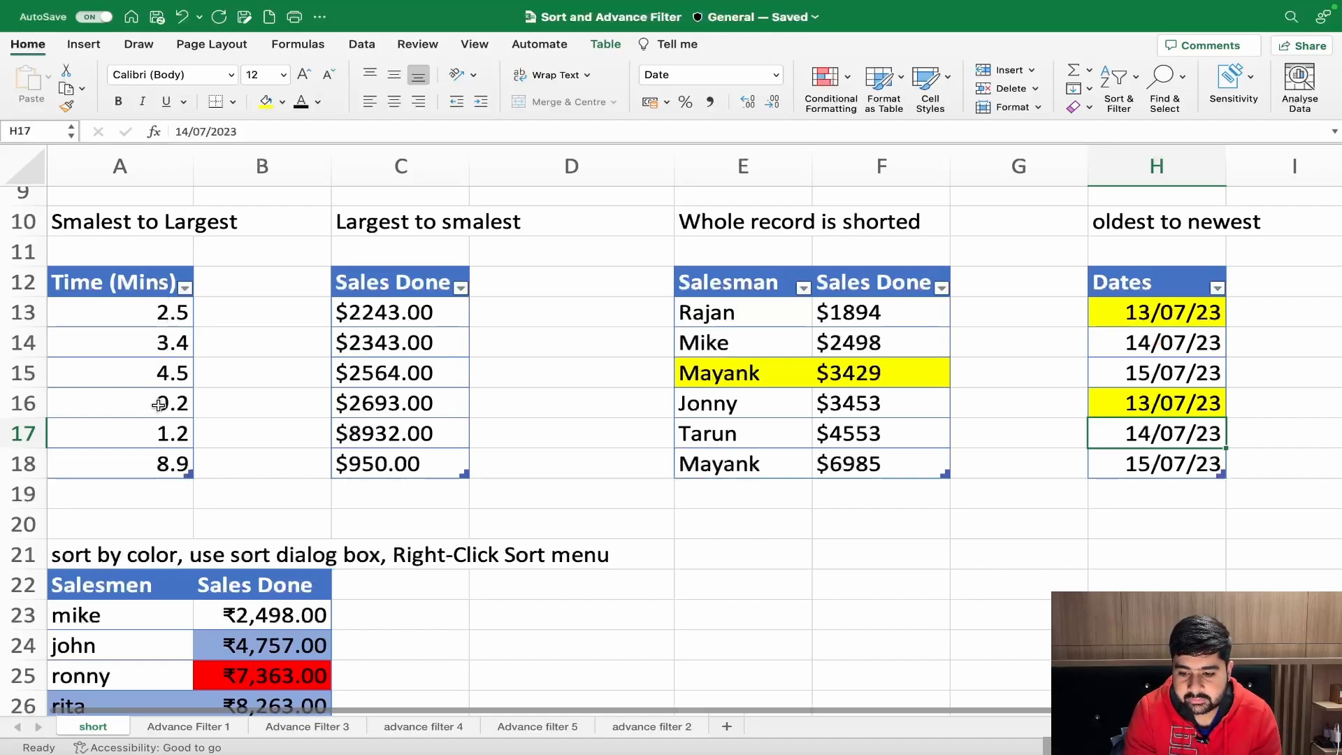
{"action": "left_click", "coordinate": [139, 432]}
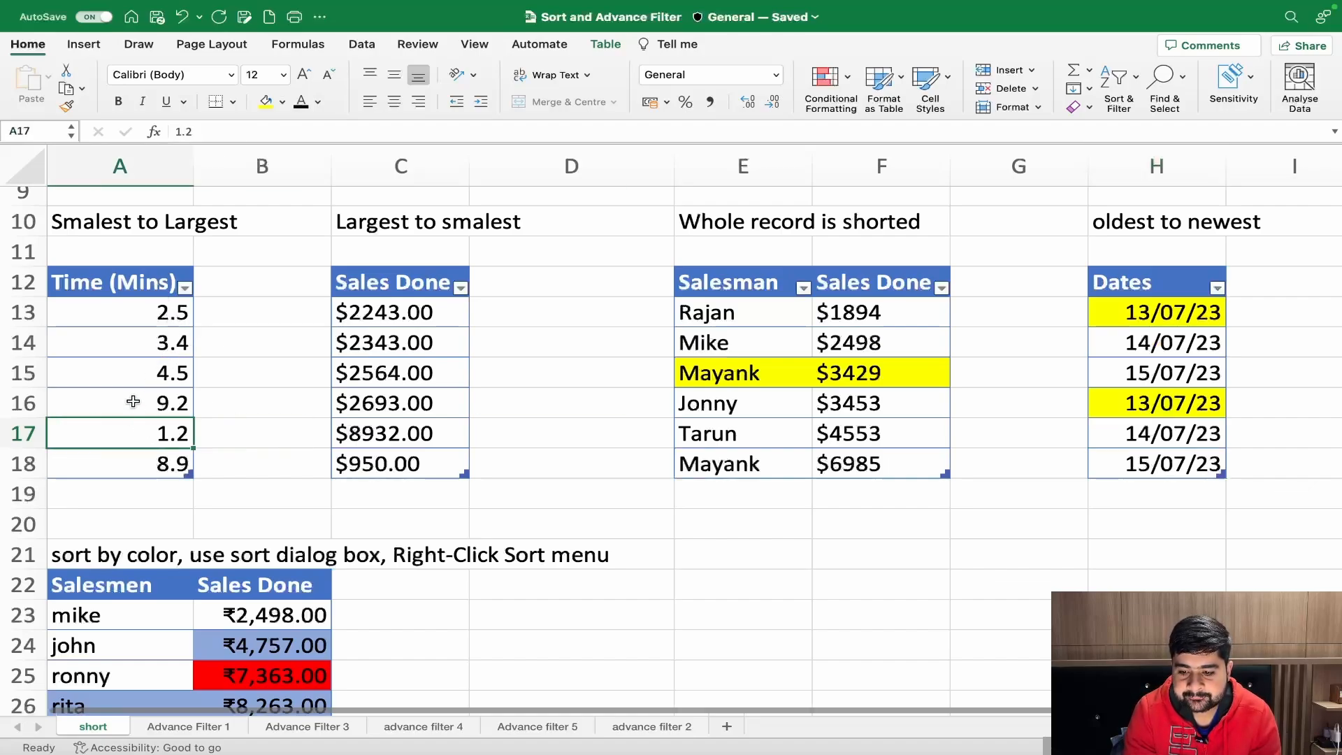
{"action": "left_click", "coordinate": [131, 313]}
{"action": "left_click", "coordinate": [140, 372]}
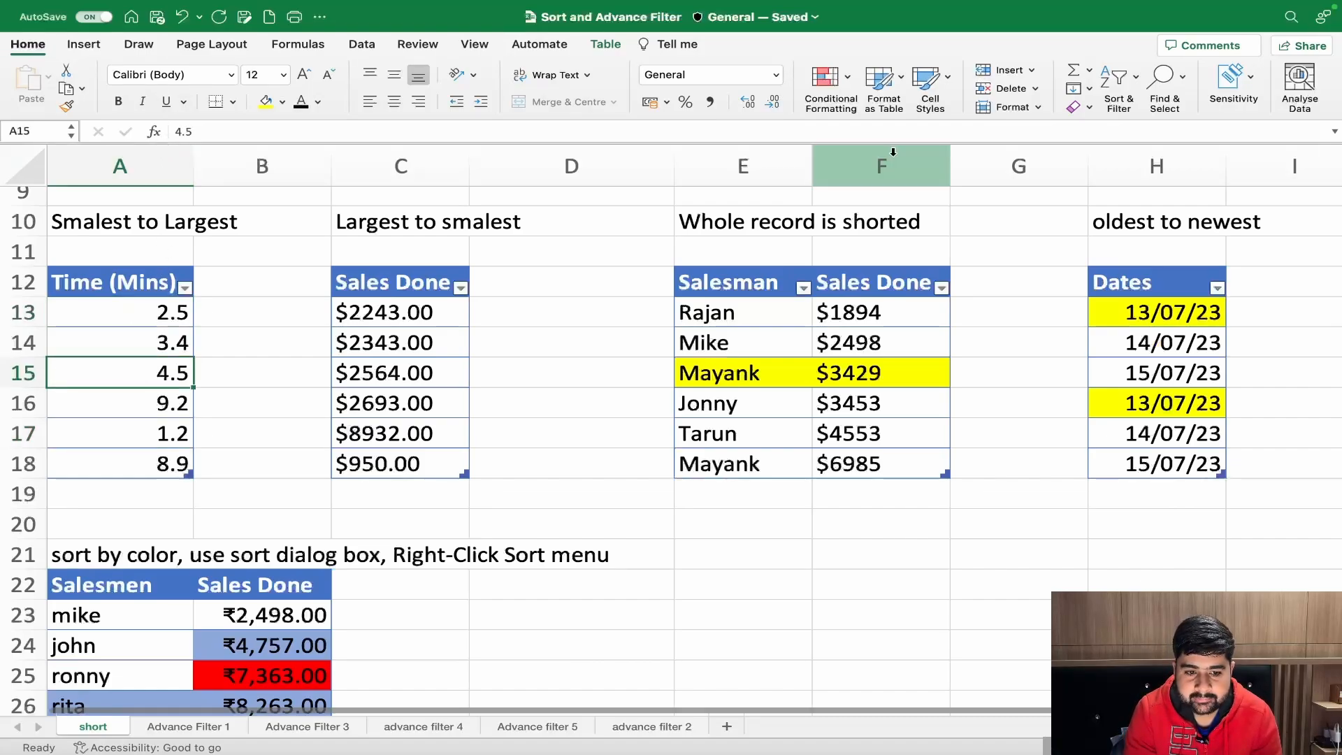
{"action": "left_click", "coordinate": [1117, 110]}
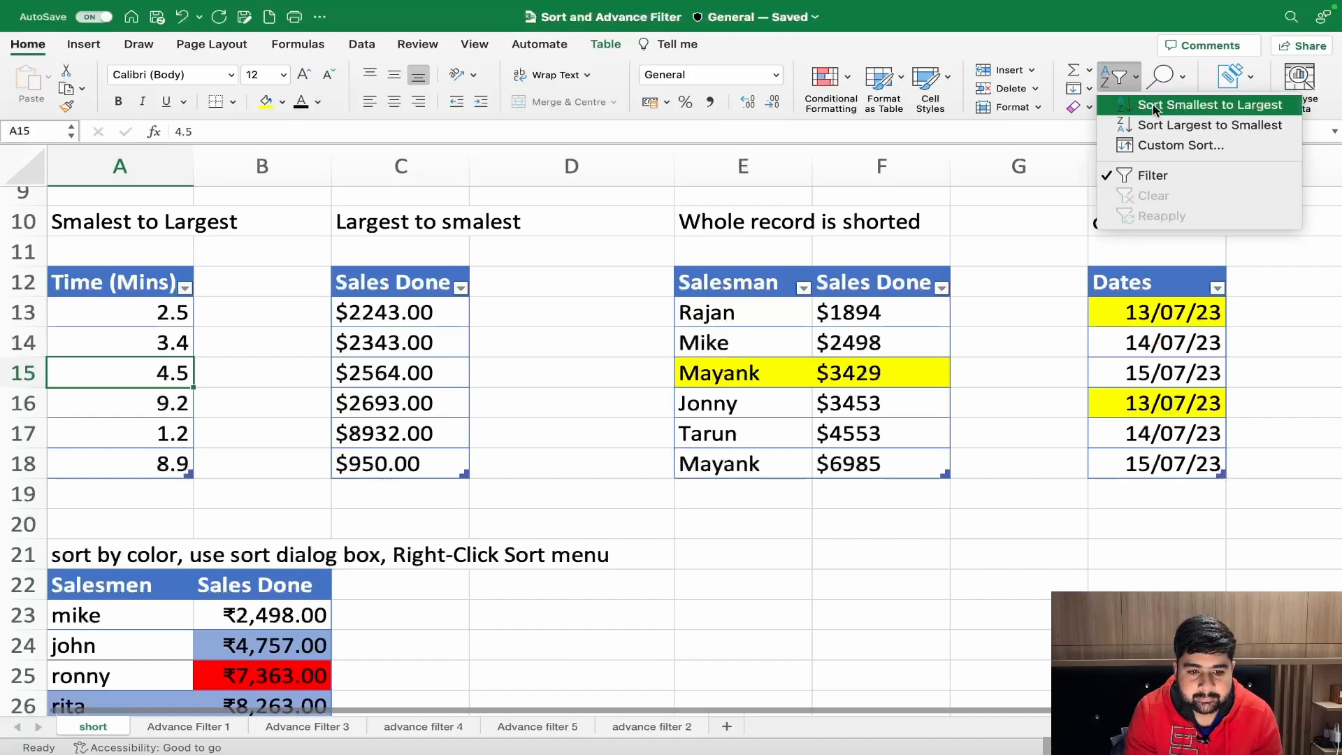
{"action": "left_click", "coordinate": [1233, 111]}
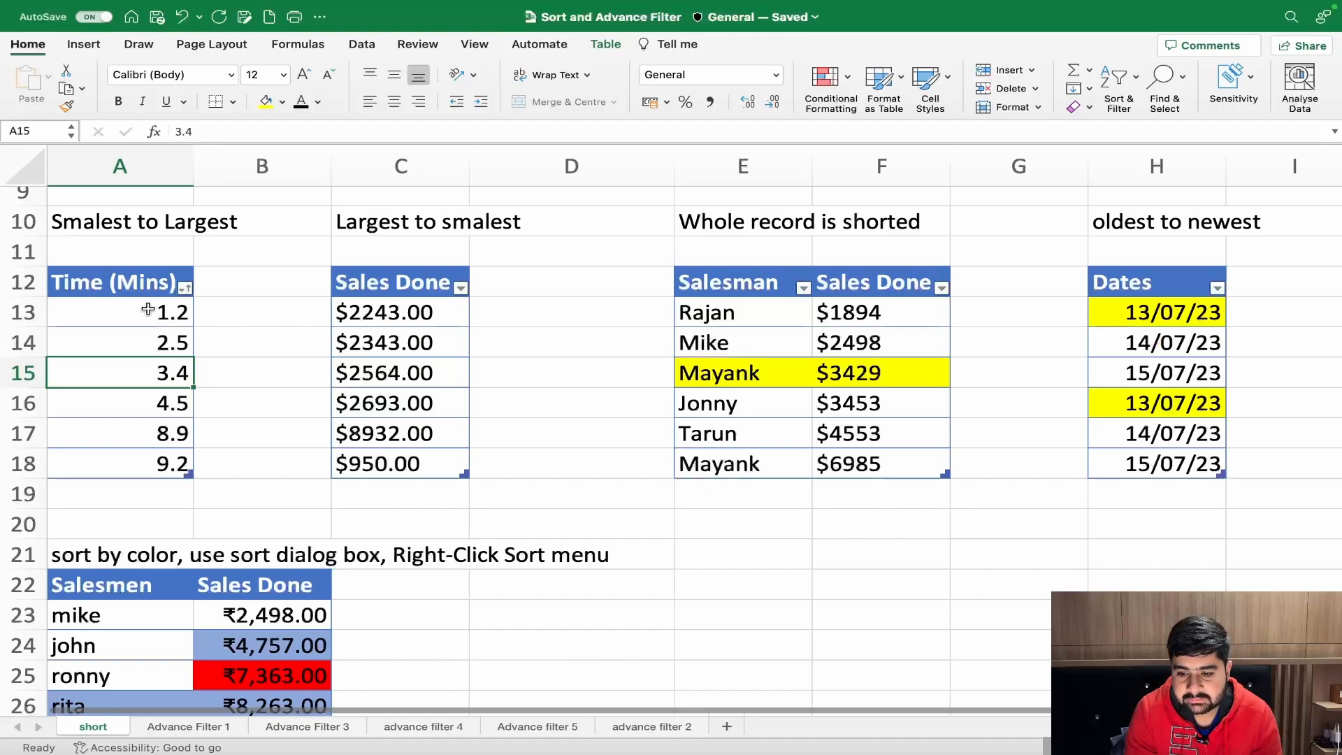
{"action": "key", "text": "XF86MonBrightnessUp"}
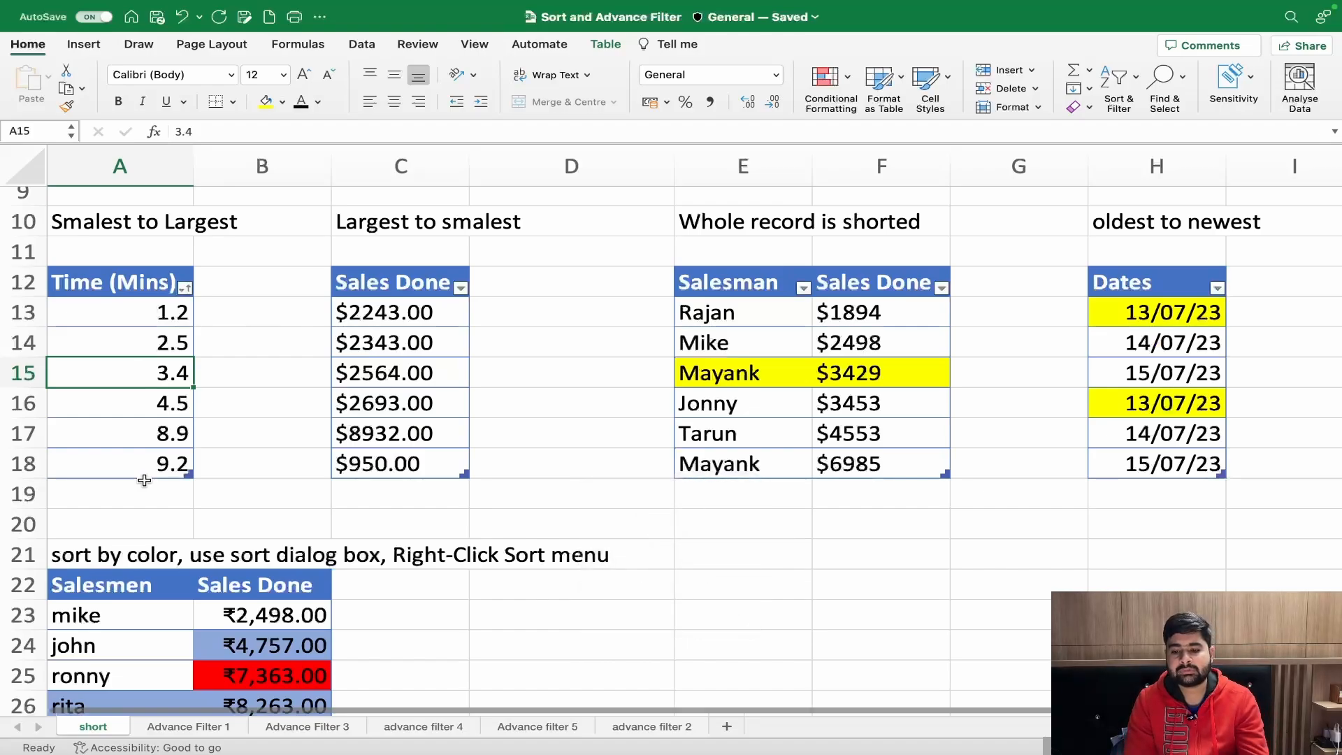
{"action": "left_click", "coordinate": [158, 312]}
{"action": "left_click", "coordinate": [158, 343]}
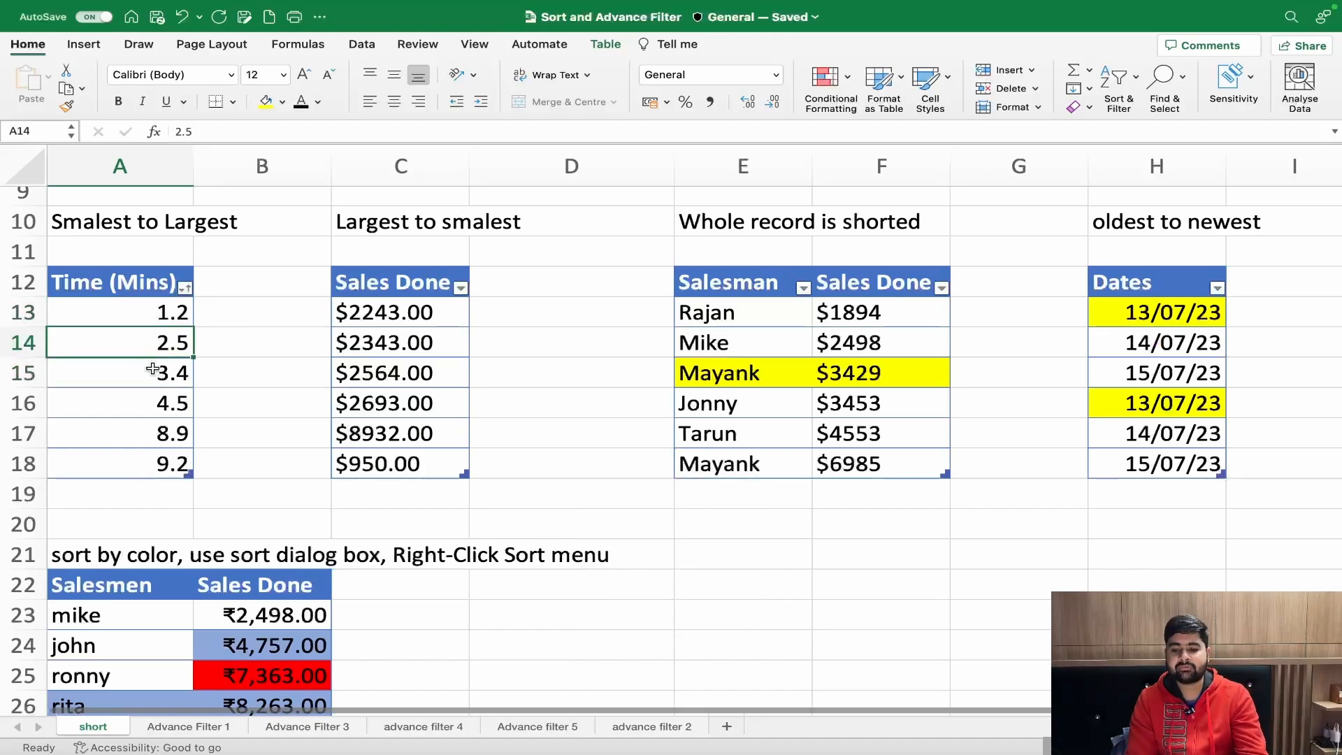
{"action": "left_click", "coordinate": [156, 373]}
{"action": "left_click", "coordinate": [152, 403]}
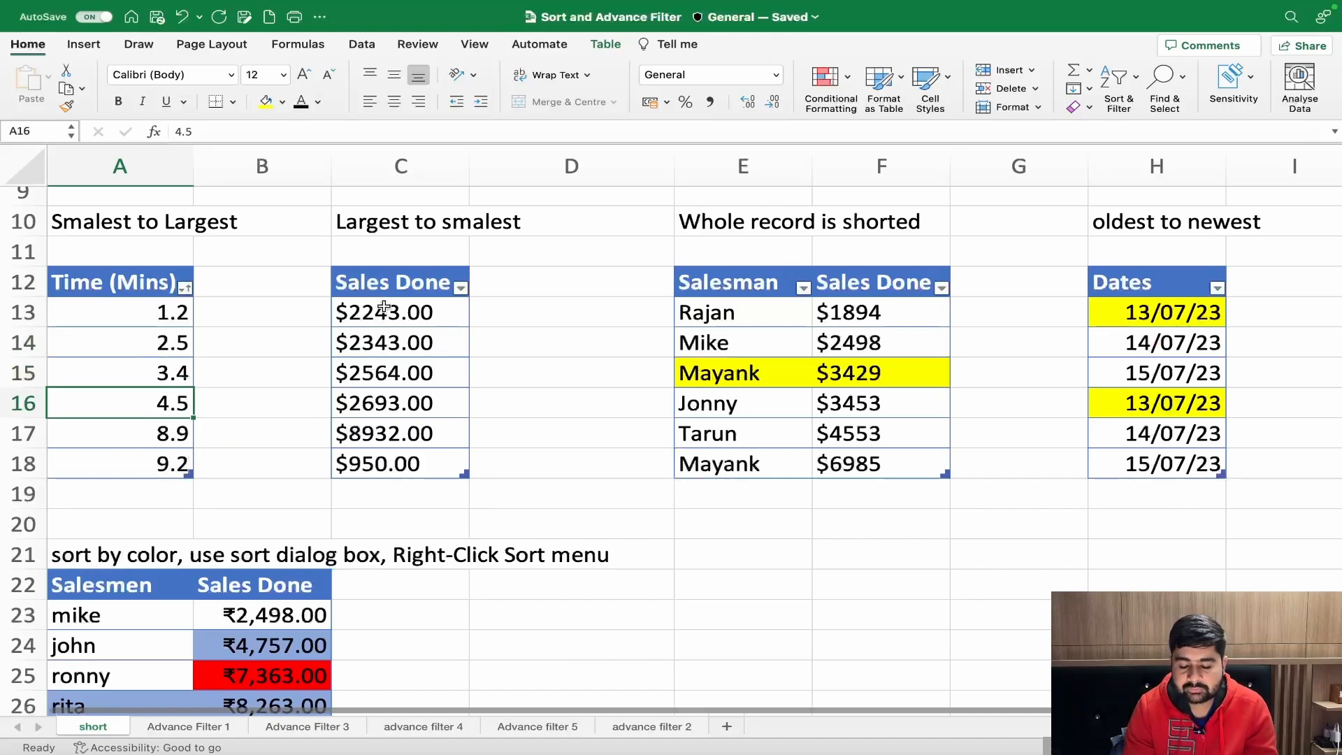
- Sort the single-column Sales Done table in column C from largest to smallest
{"action": "left_click", "coordinate": [407, 359]}
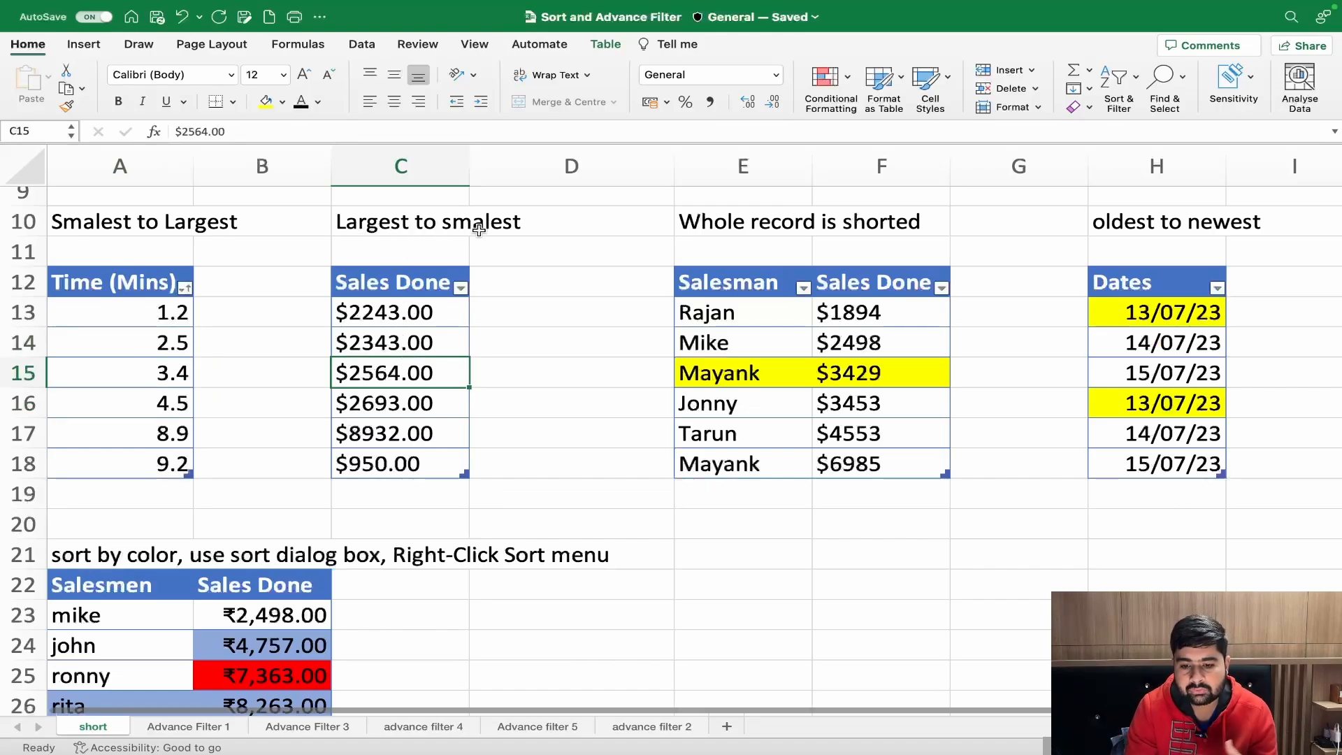
{"action": "left_click", "coordinate": [503, 334]}
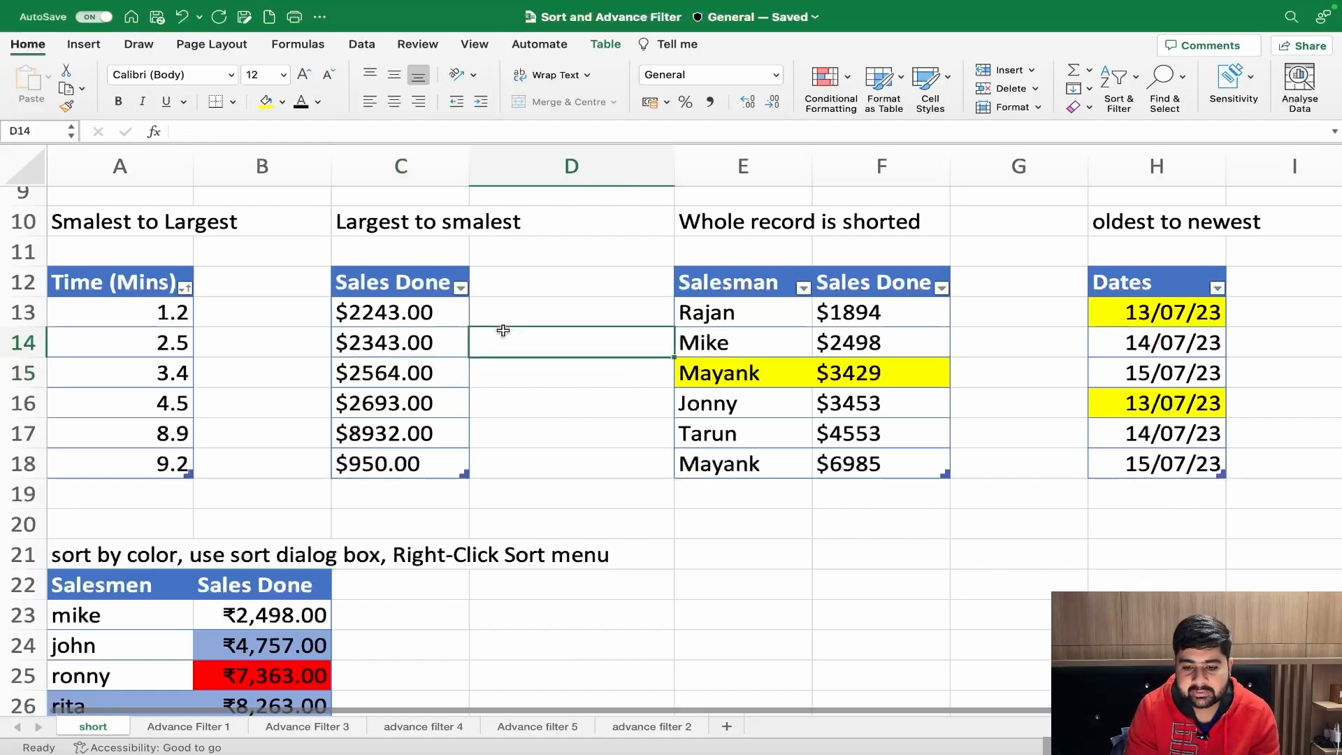
{"action": "left_click", "coordinate": [413, 342]}
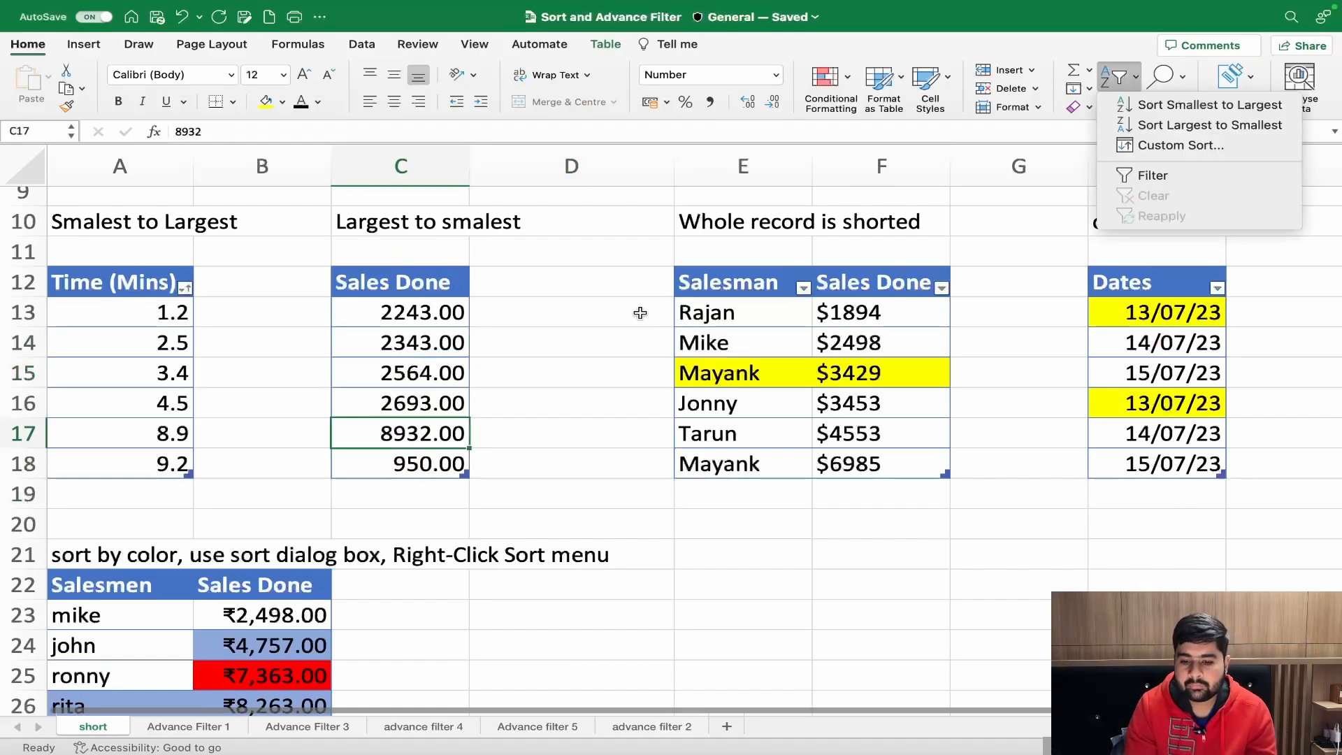
{"action": "key", "text": "Escape"}
{"action": "left_click", "coordinate": [441, 373]}
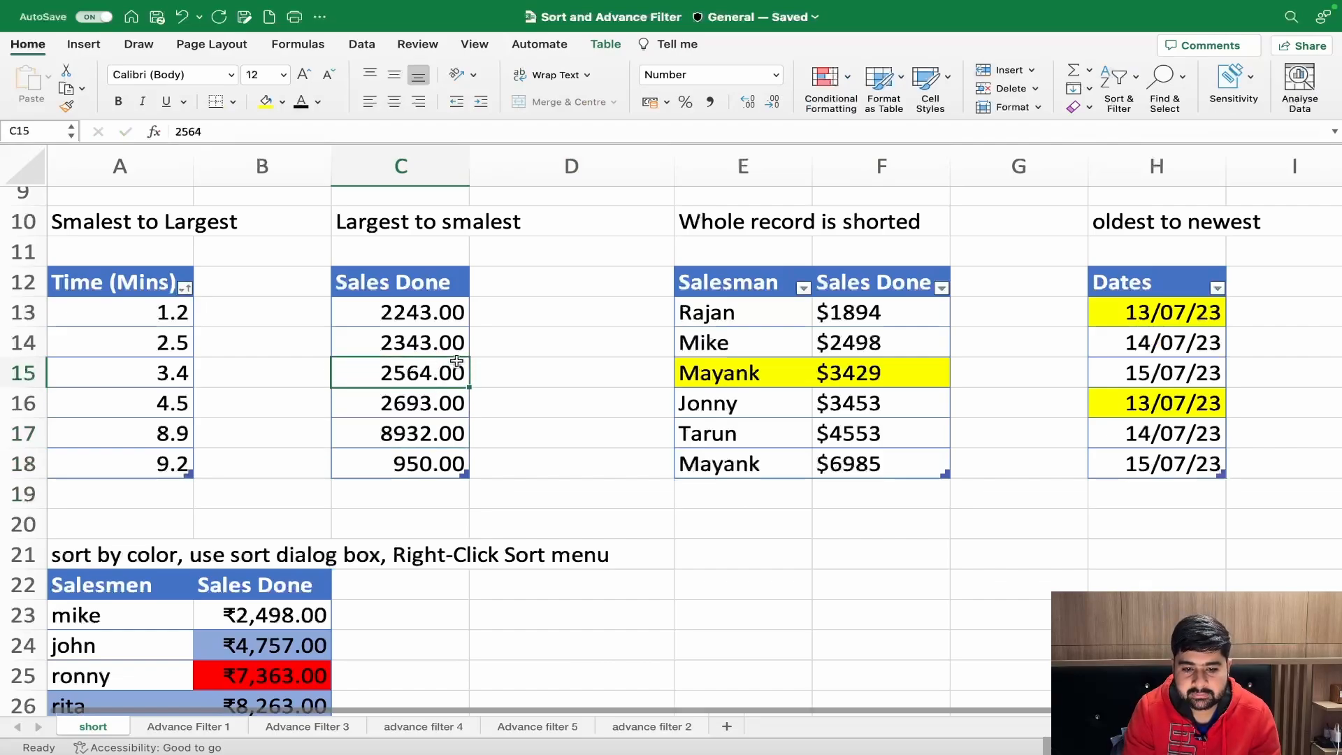
{"action": "left_click", "coordinate": [1118, 81]}
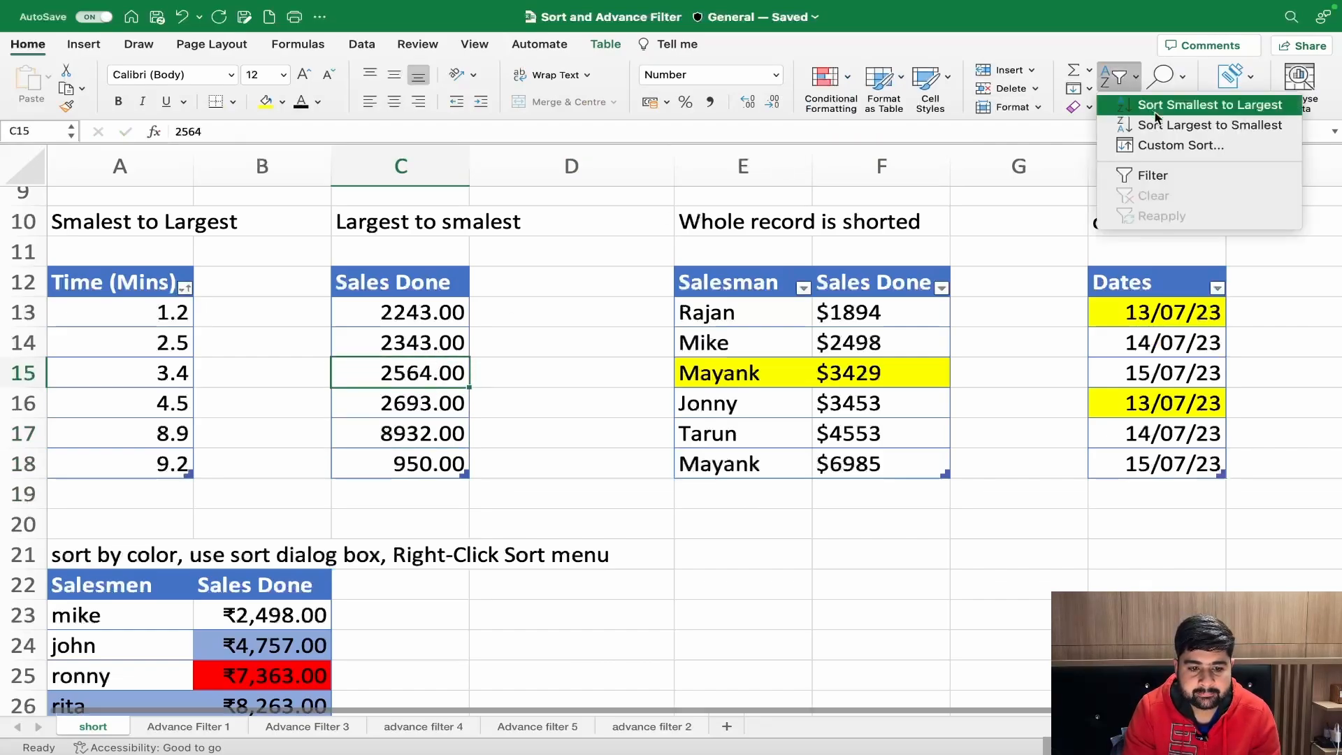
{"action": "left_click", "coordinate": [1222, 131]}
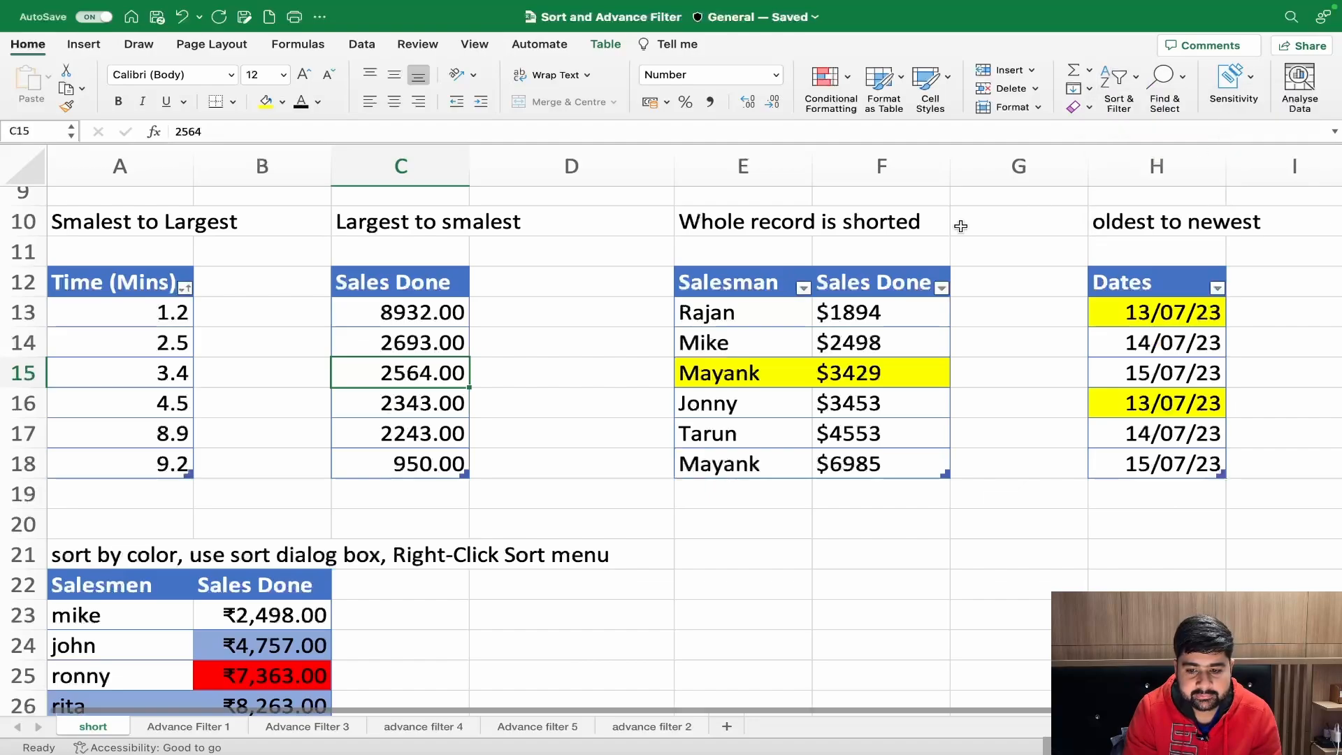
{"action": "left_click", "coordinate": [420, 313]}
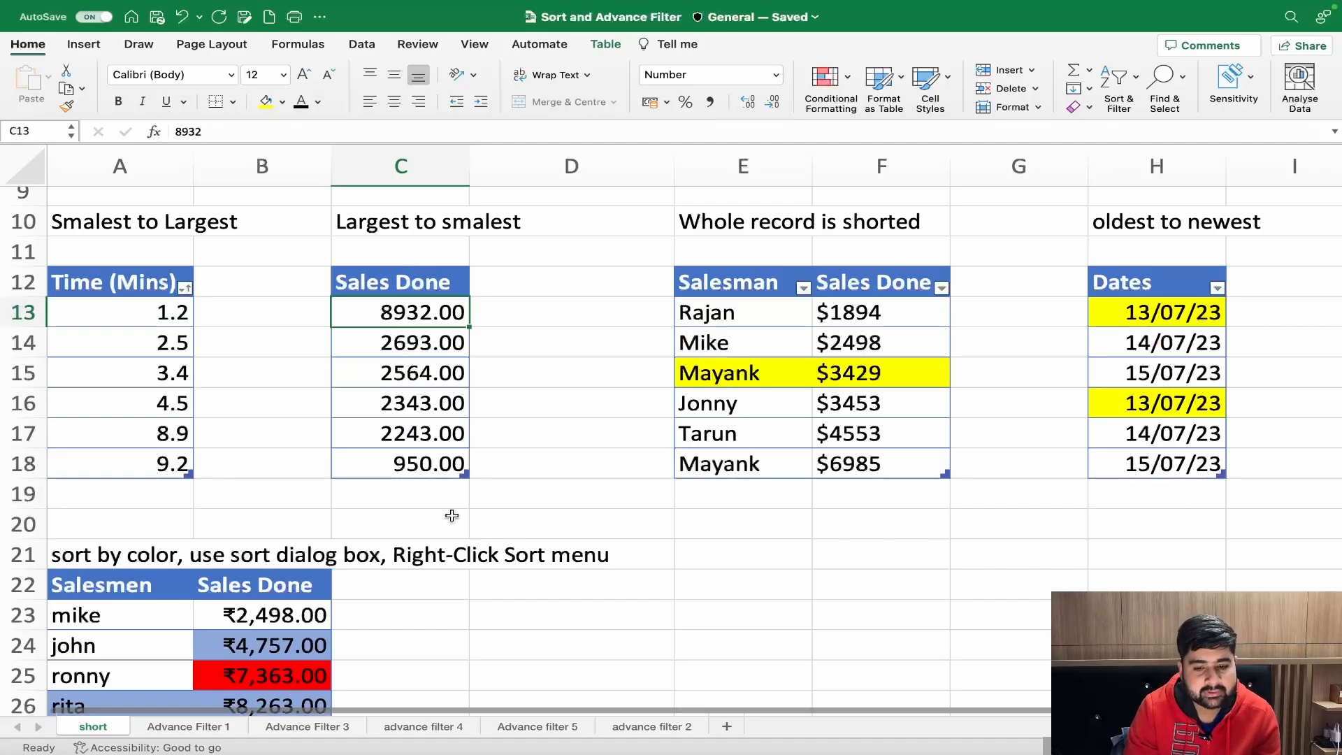
- Sort the whole records of the Salesman table by Sales Done from smallest to largest
{"action": "scroll", "coordinate": [452, 515], "scroll_direction": "right", "scroll_amount": 5}
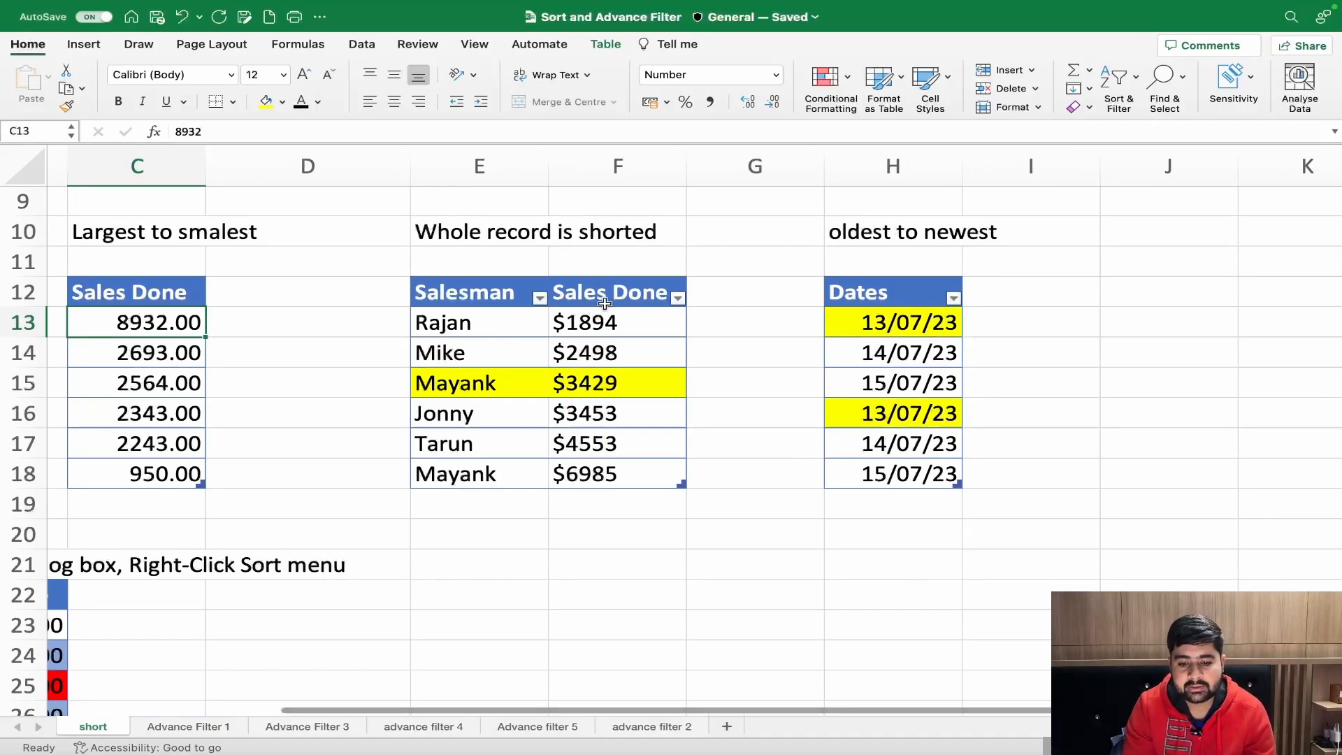
{"action": "left_click", "coordinate": [602, 378]}
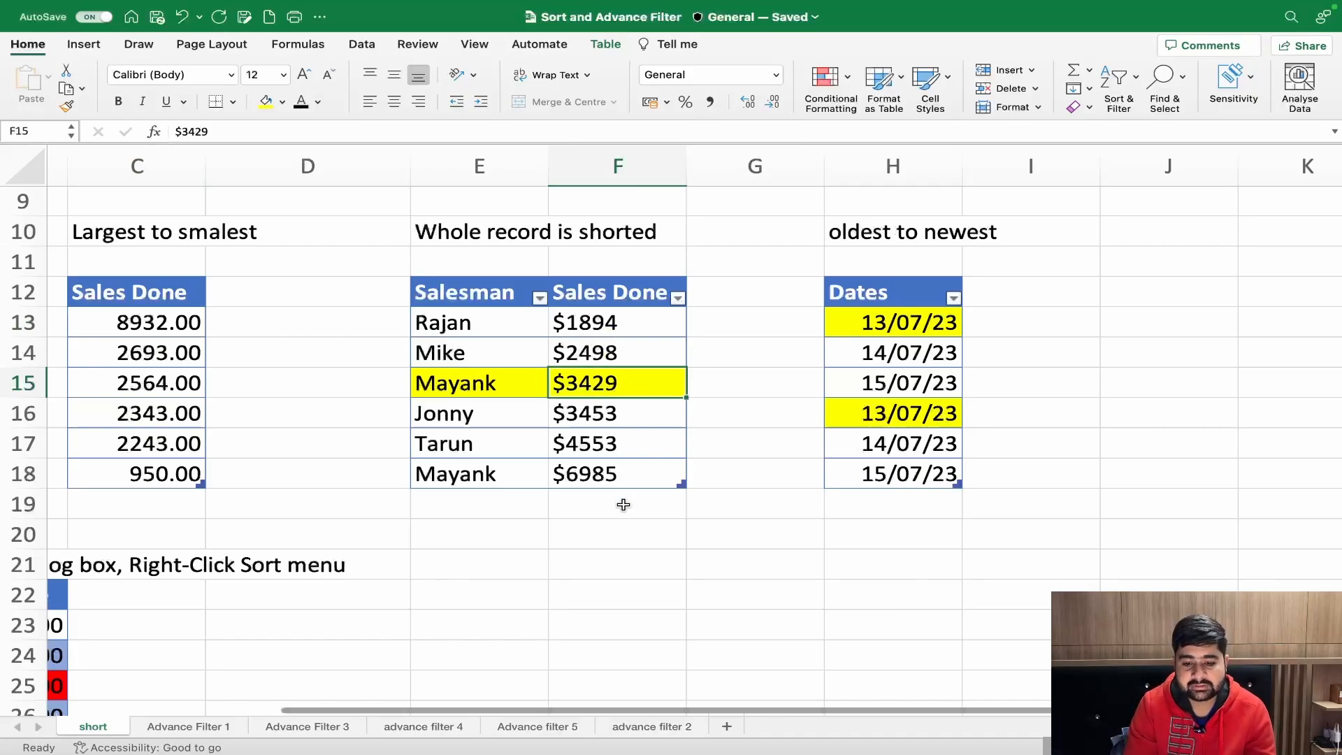
{"action": "left_click", "coordinate": [605, 525]}
{"action": "left_click", "coordinate": [607, 388]}
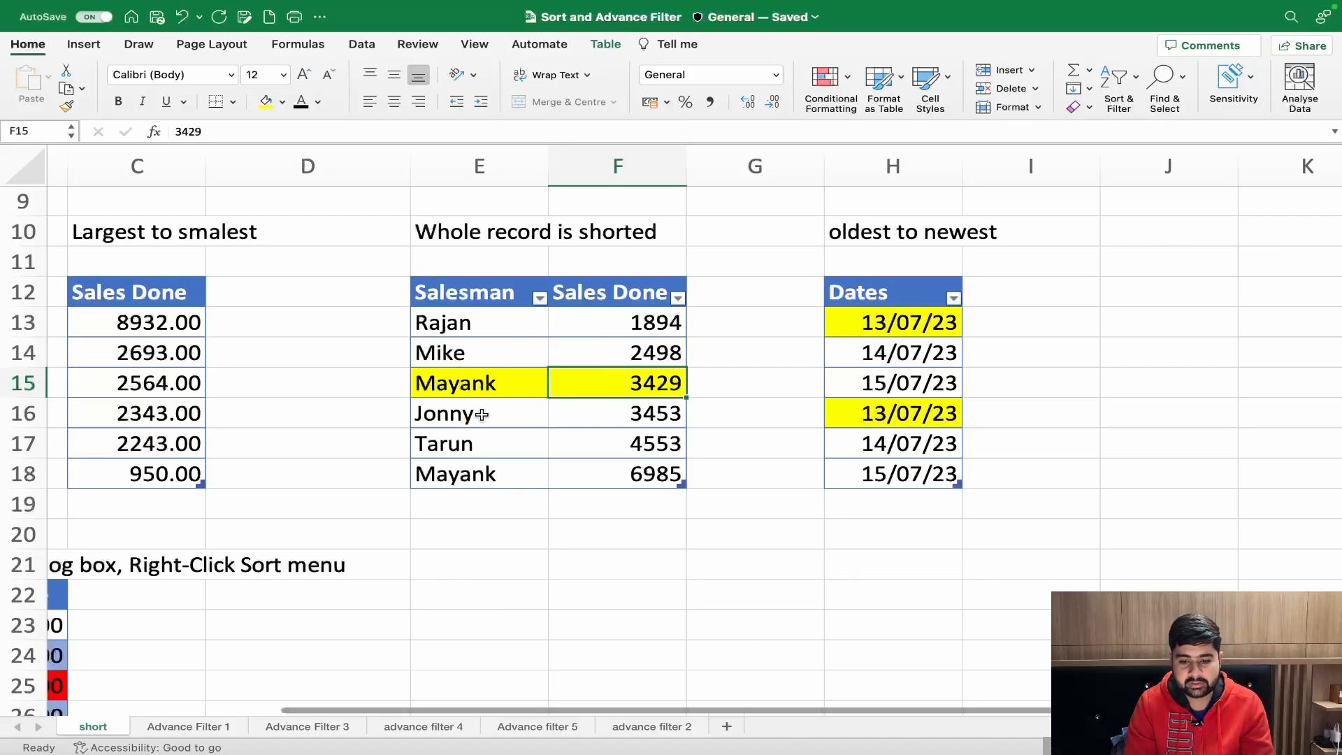
{"action": "left_click", "coordinate": [751, 446]}
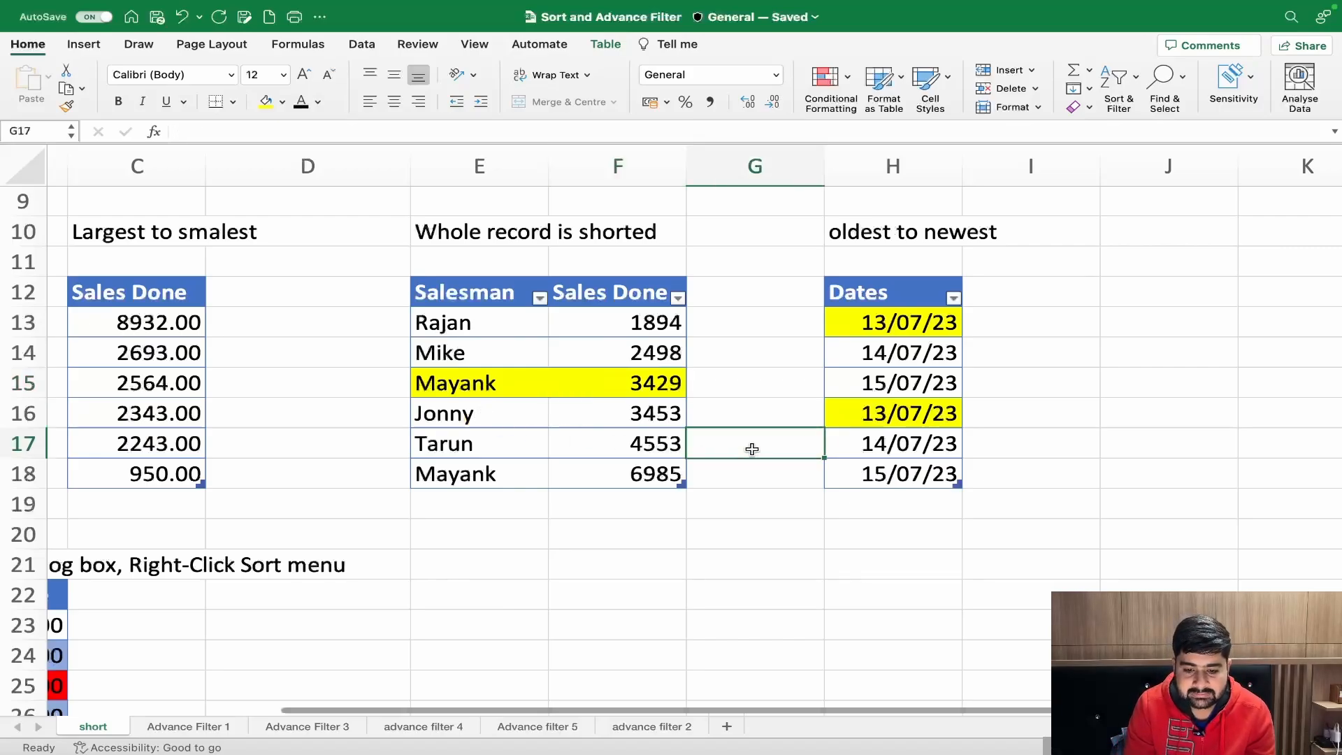
{"action": "left_click", "coordinate": [491, 388]}
{"action": "left_click", "coordinate": [614, 389]}
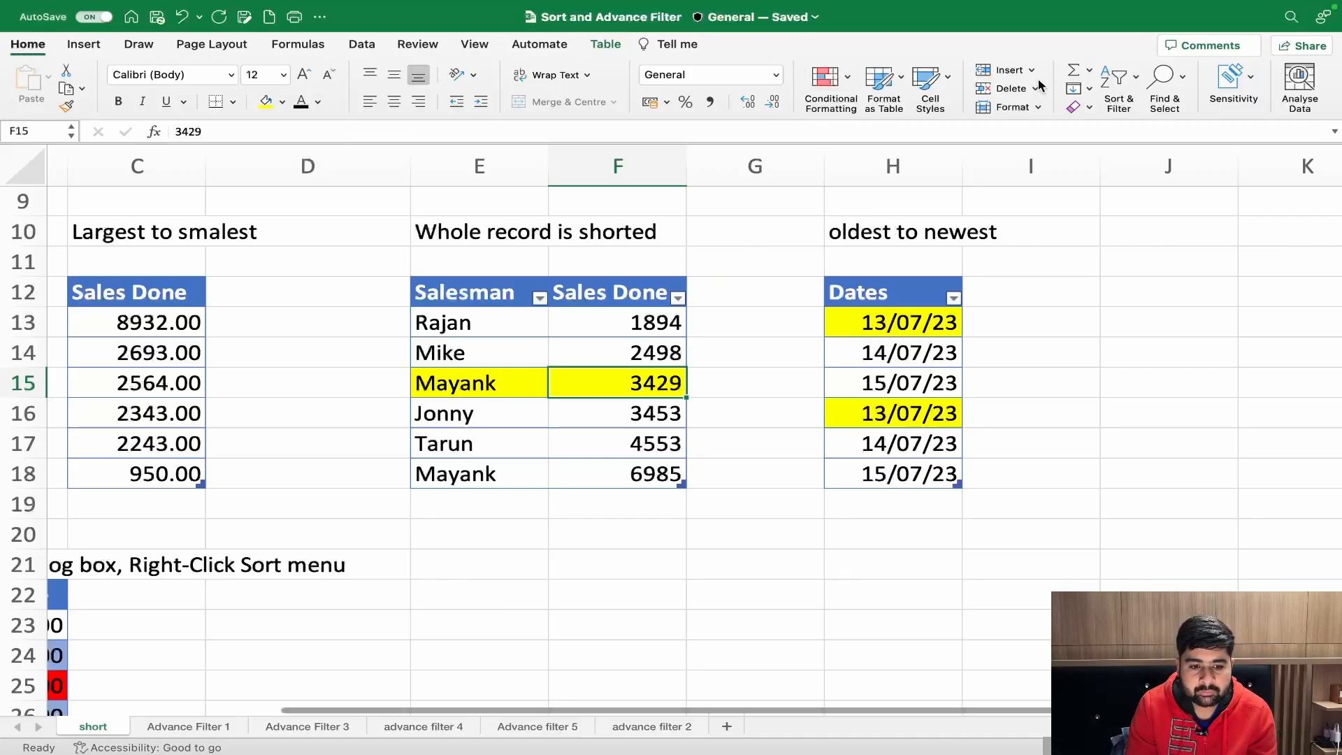
{"action": "left_click", "coordinate": [1130, 95]}
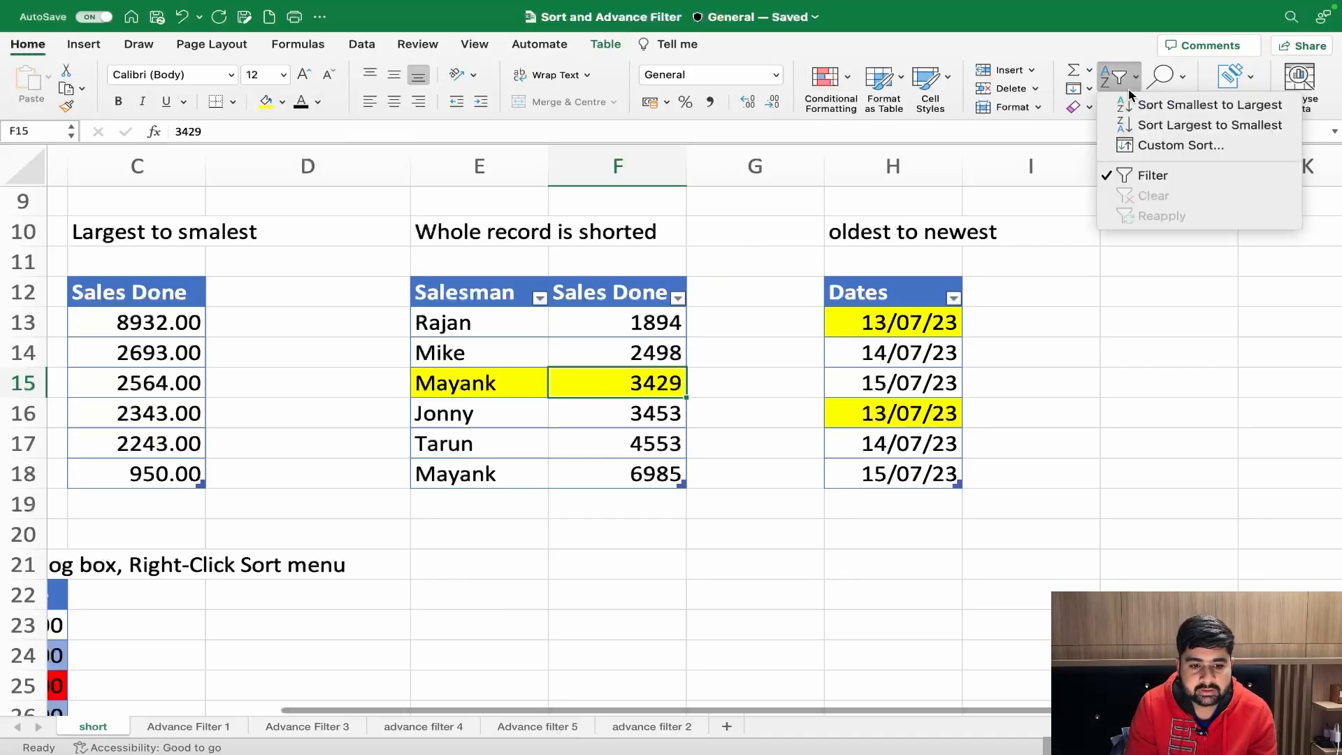
{"action": "left_click", "coordinate": [1160, 104]}
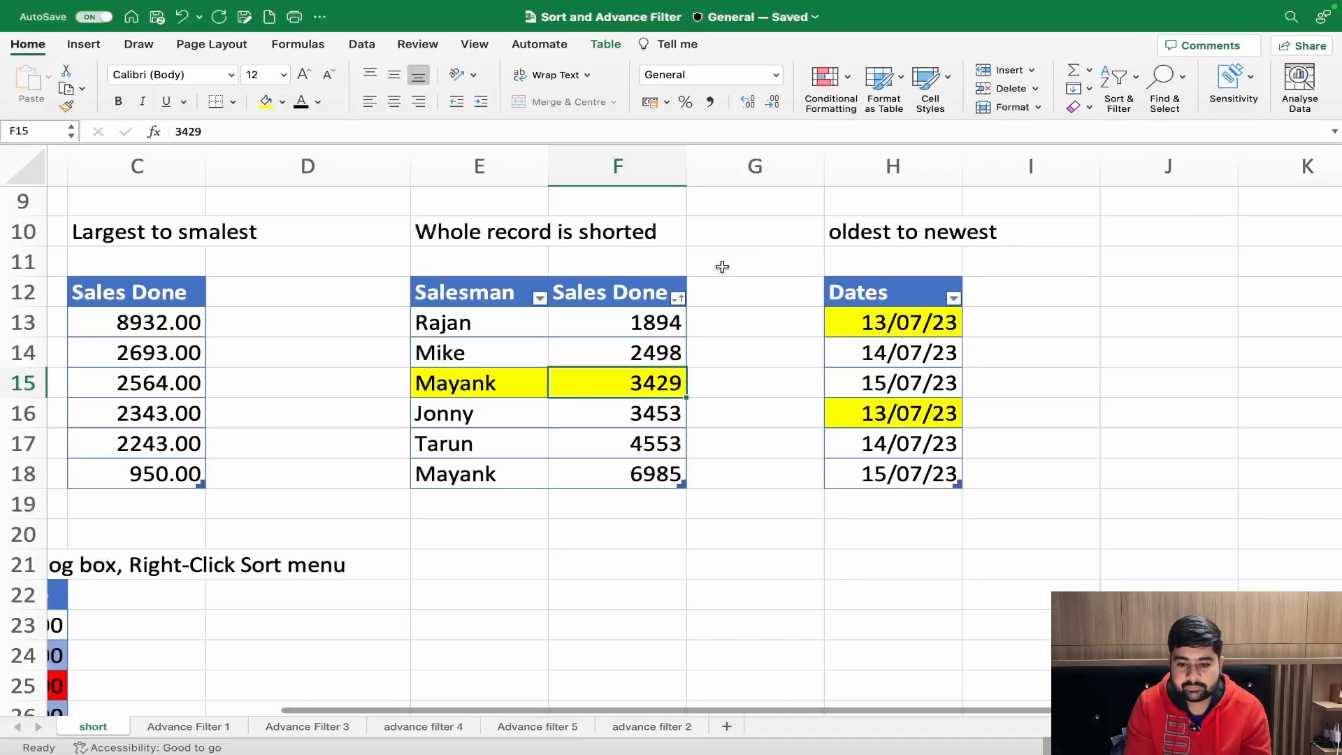
- Turn off the filter on the Salesman and Sales Done table
{"action": "left_click", "coordinate": [624, 324]}
{"action": "left_click", "coordinate": [625, 361]}
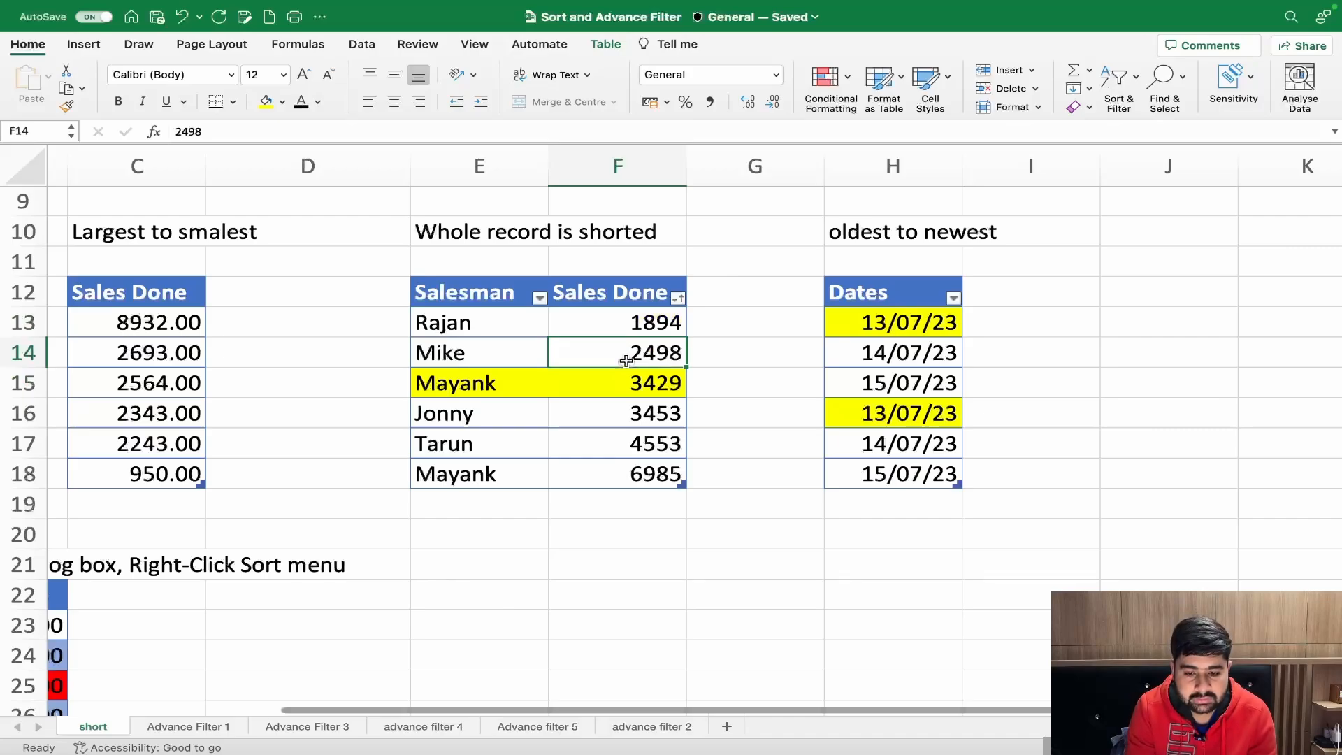
{"action": "left_click", "coordinate": [615, 410]}
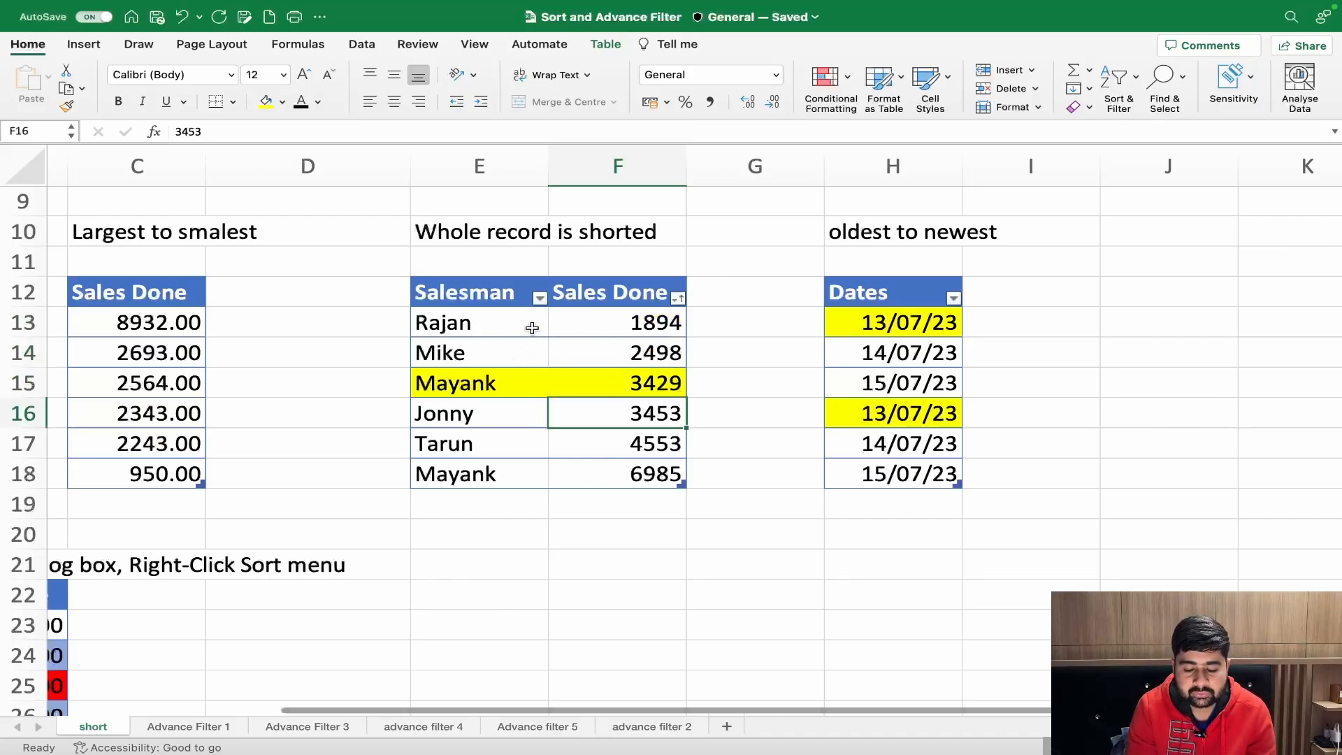
{"action": "left_click", "coordinate": [615, 334]}
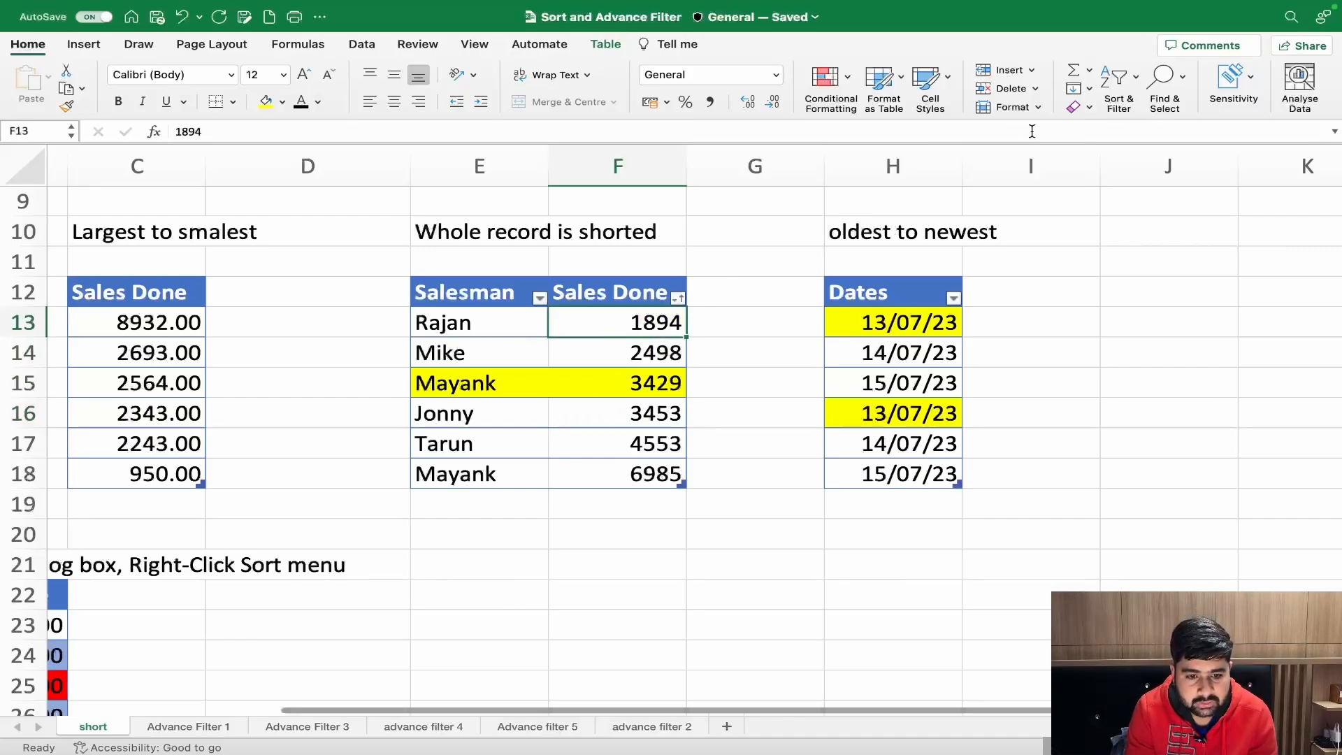
{"action": "left_click", "coordinate": [1119, 84]}
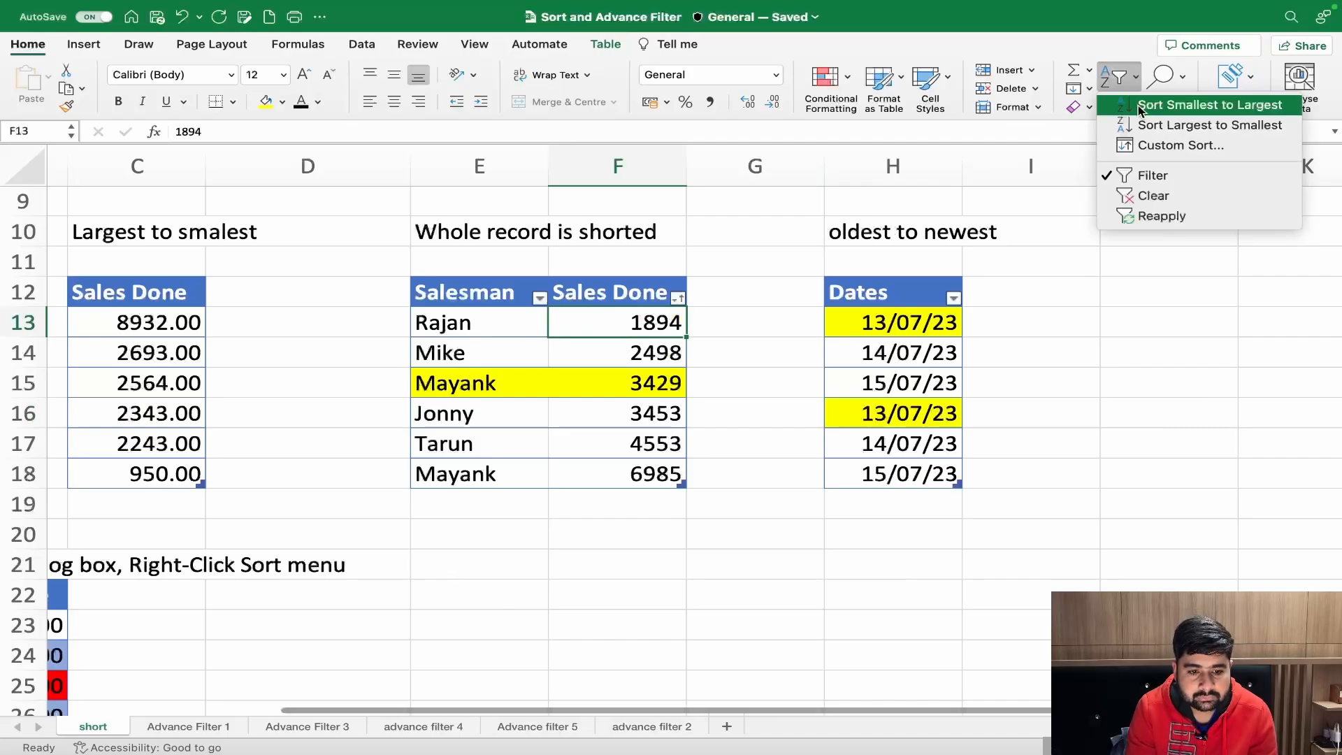
{"action": "left_click", "coordinate": [1150, 178]}
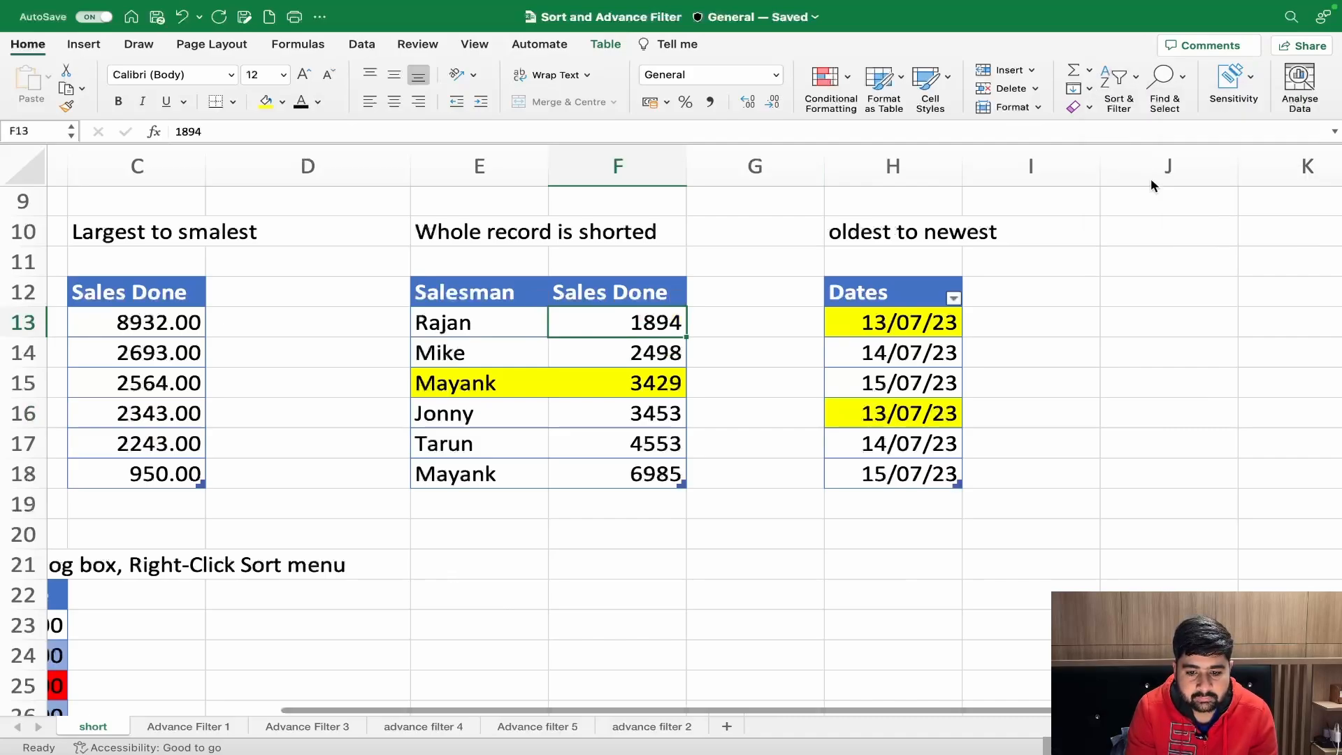
- Sort the Salesman table's records by Sales Done from largest to smallest
{"action": "left_click", "coordinate": [1116, 82]}
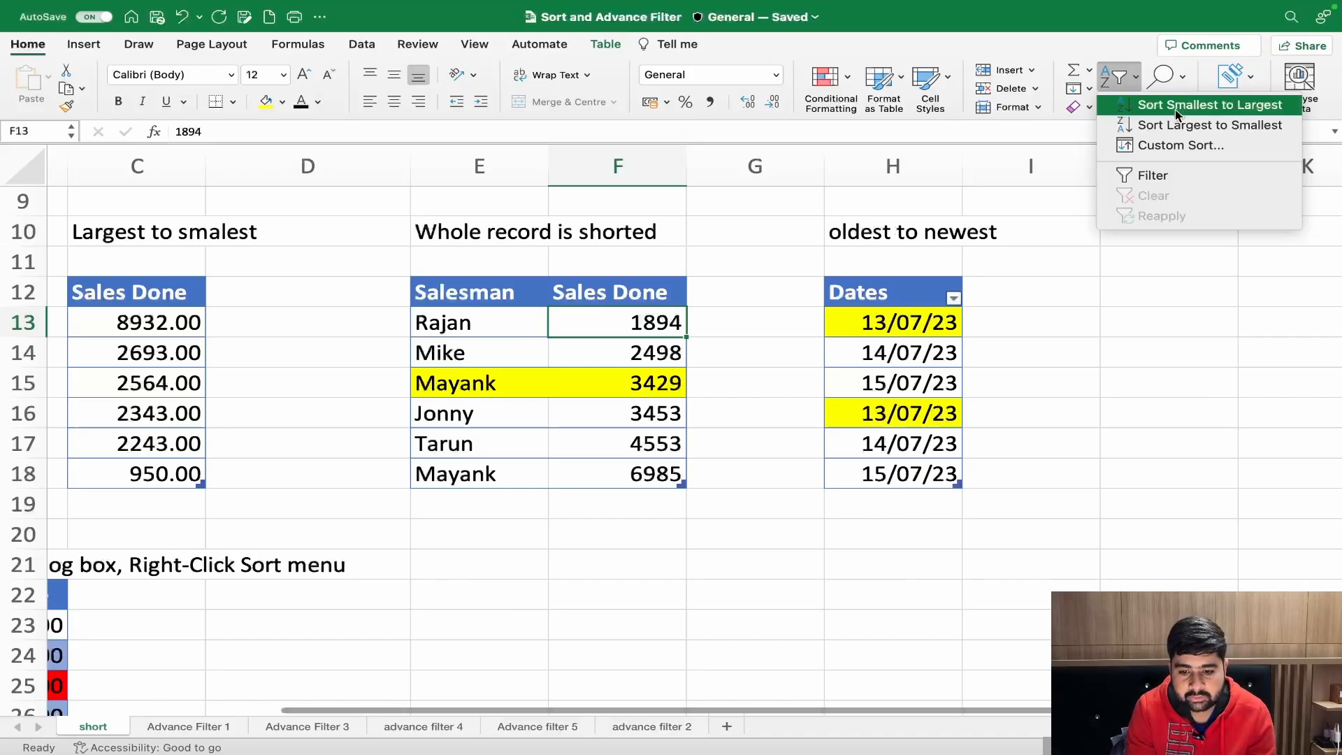
{"action": "left_click", "coordinate": [611, 475]}
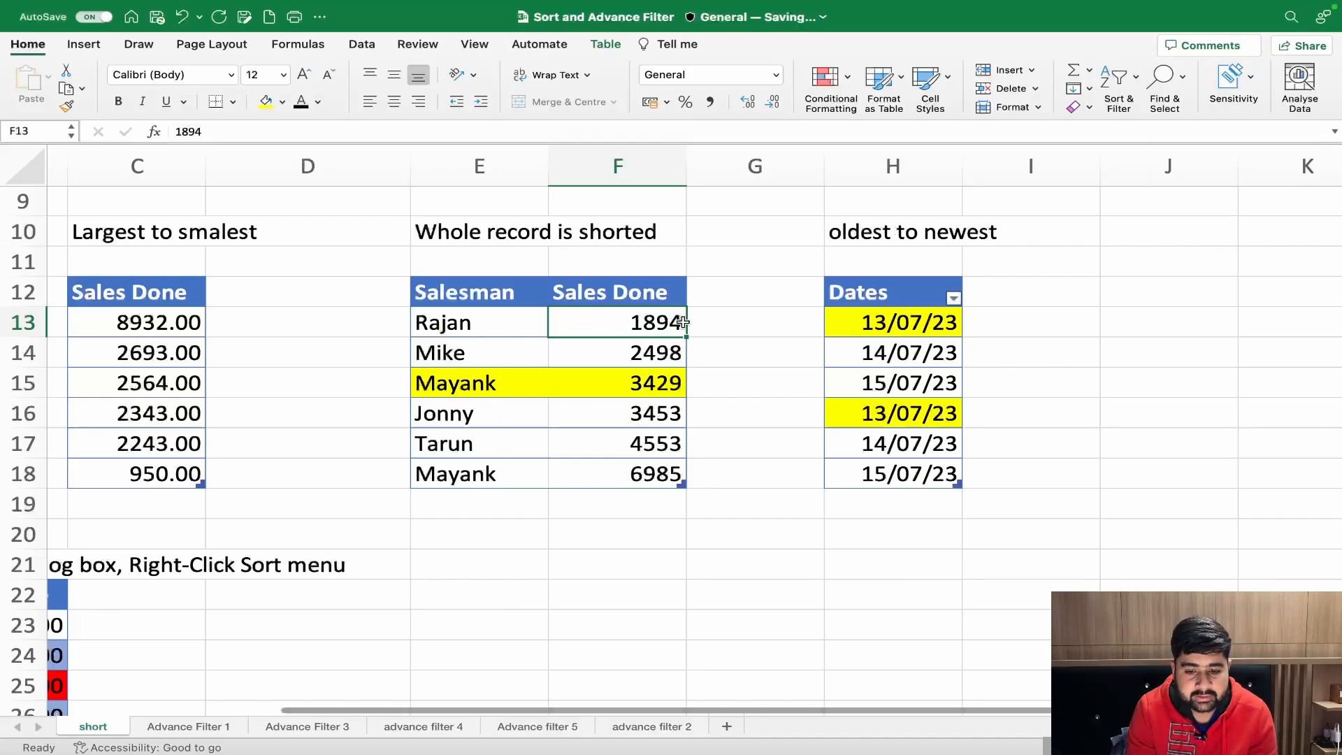
{"action": "left_click", "coordinate": [1122, 79]}
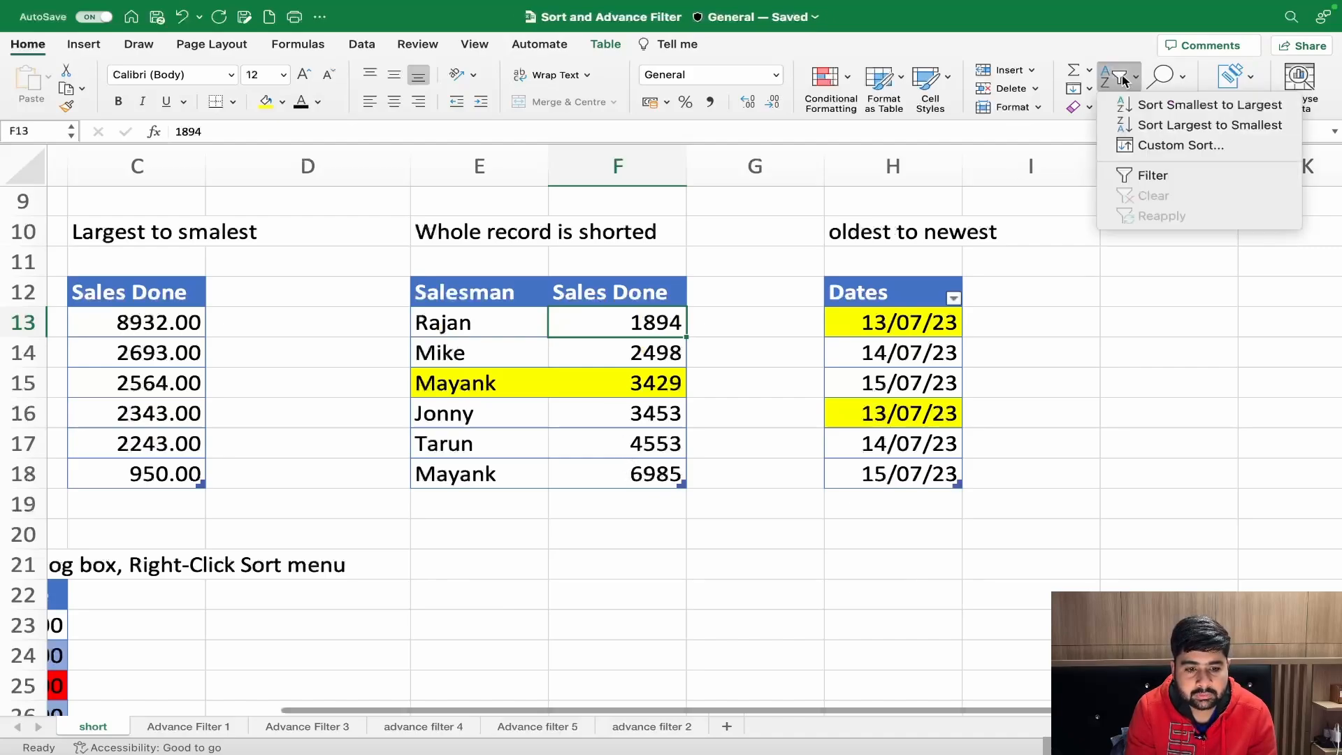
{"action": "left_click", "coordinate": [1170, 125]}
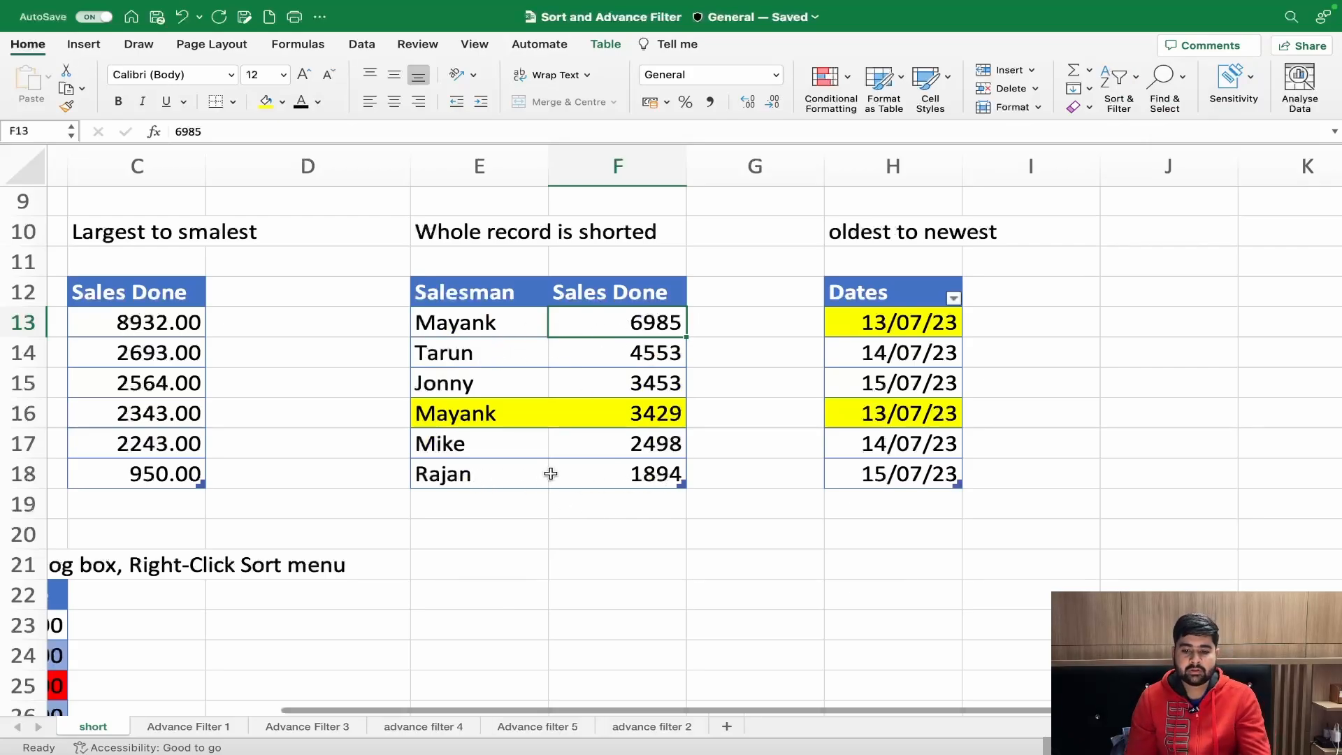
{"action": "left_click", "coordinate": [489, 414]}
{"action": "left_click", "coordinate": [615, 419]}
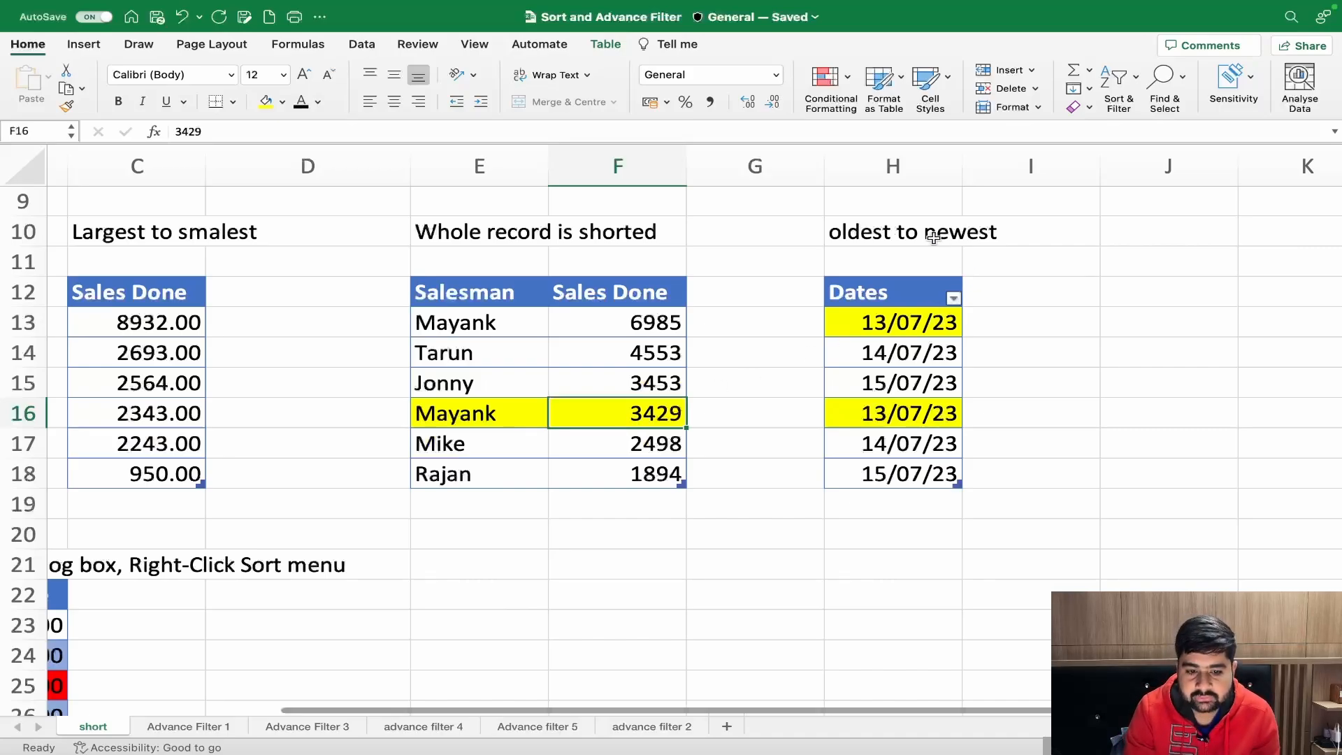
- Sort the Dates table in column H from oldest to newest
{"action": "left_click", "coordinate": [904, 406]}
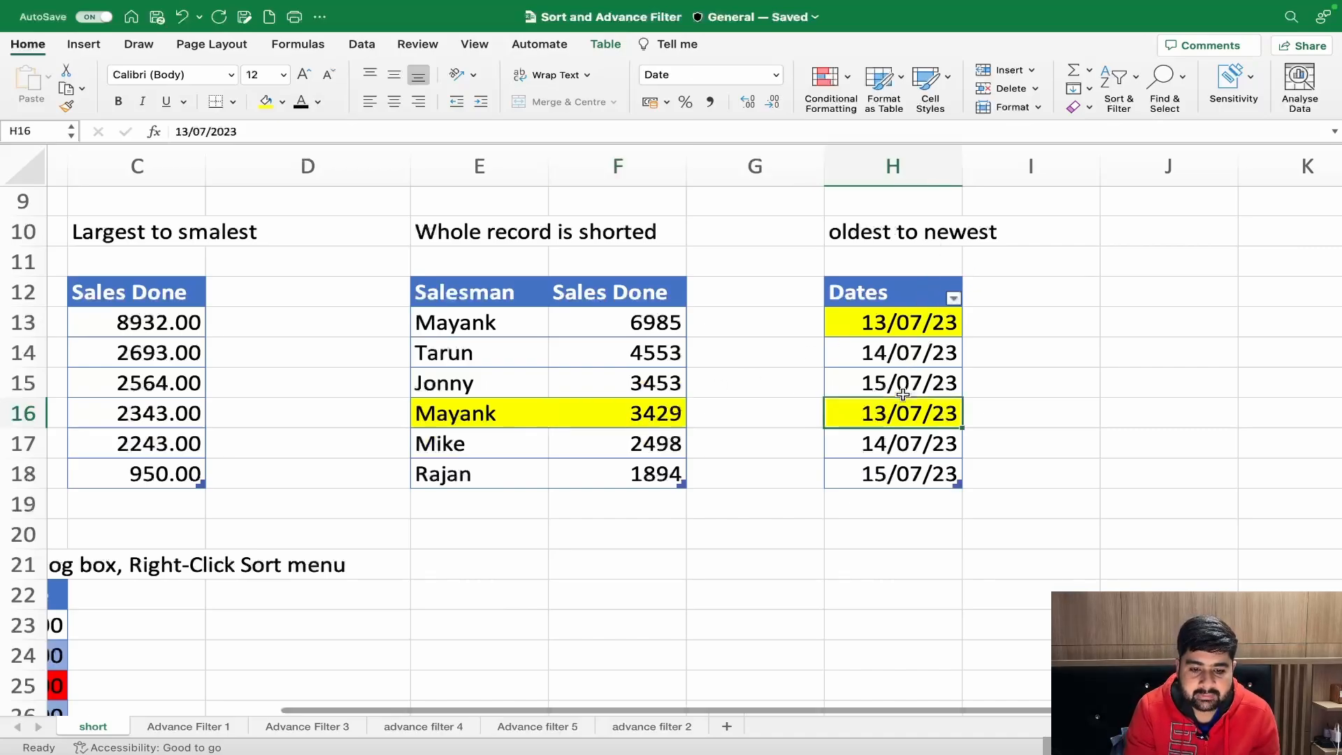
{"action": "left_click", "coordinate": [858, 322]}
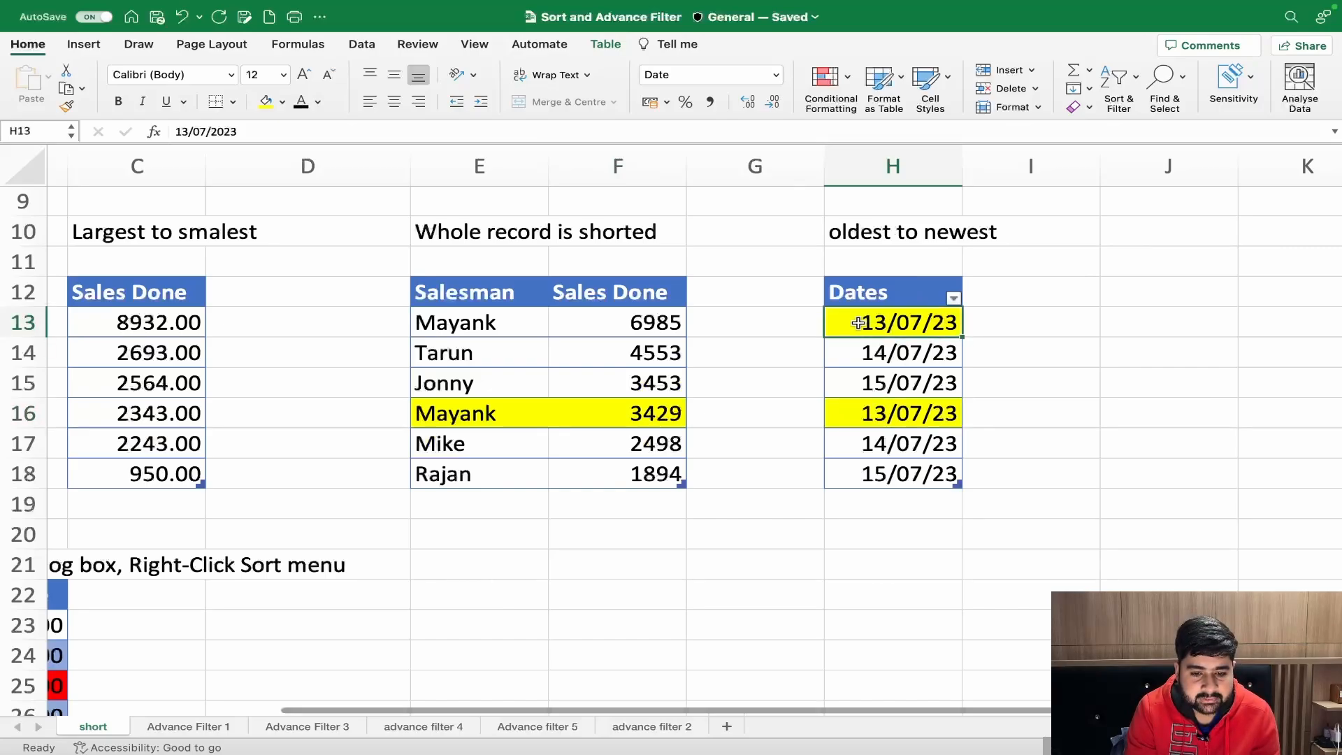
{"action": "left_click", "coordinate": [891, 355]}
{"action": "left_click", "coordinate": [926, 381]}
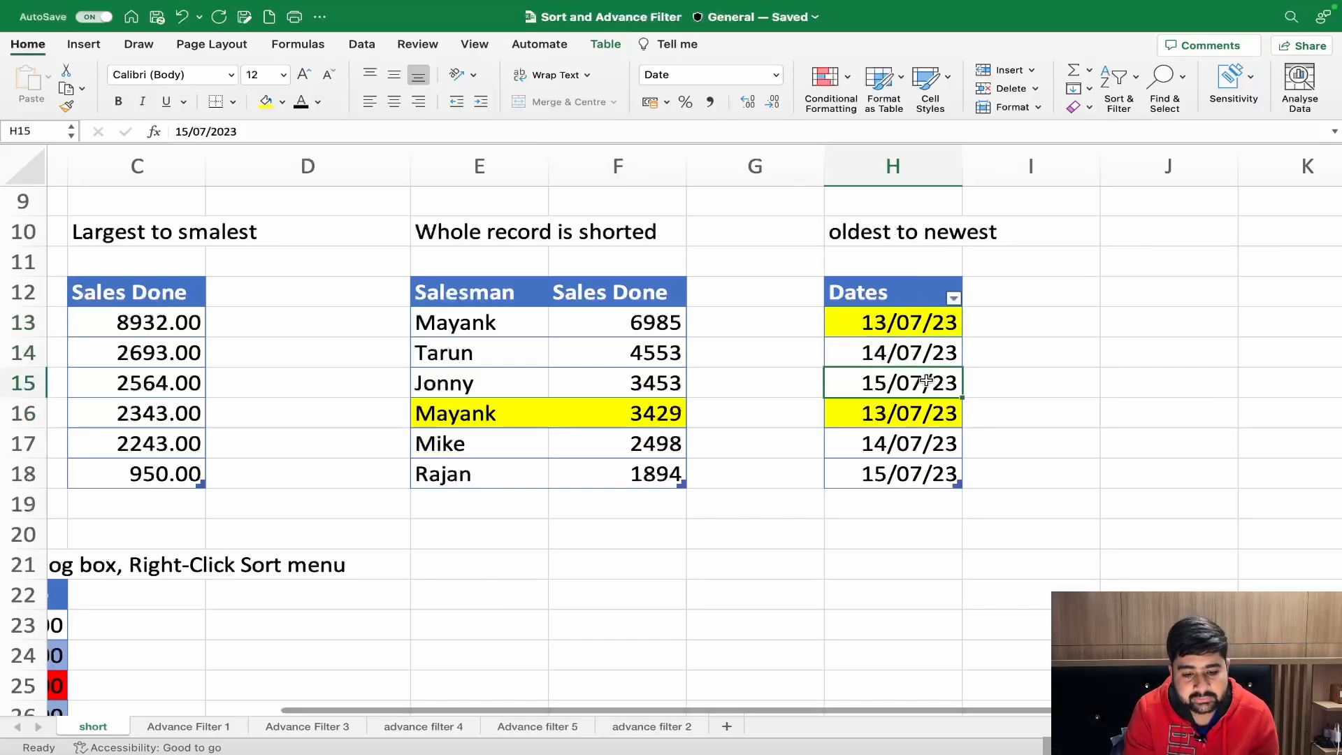
{"action": "left_click", "coordinate": [902, 422]}
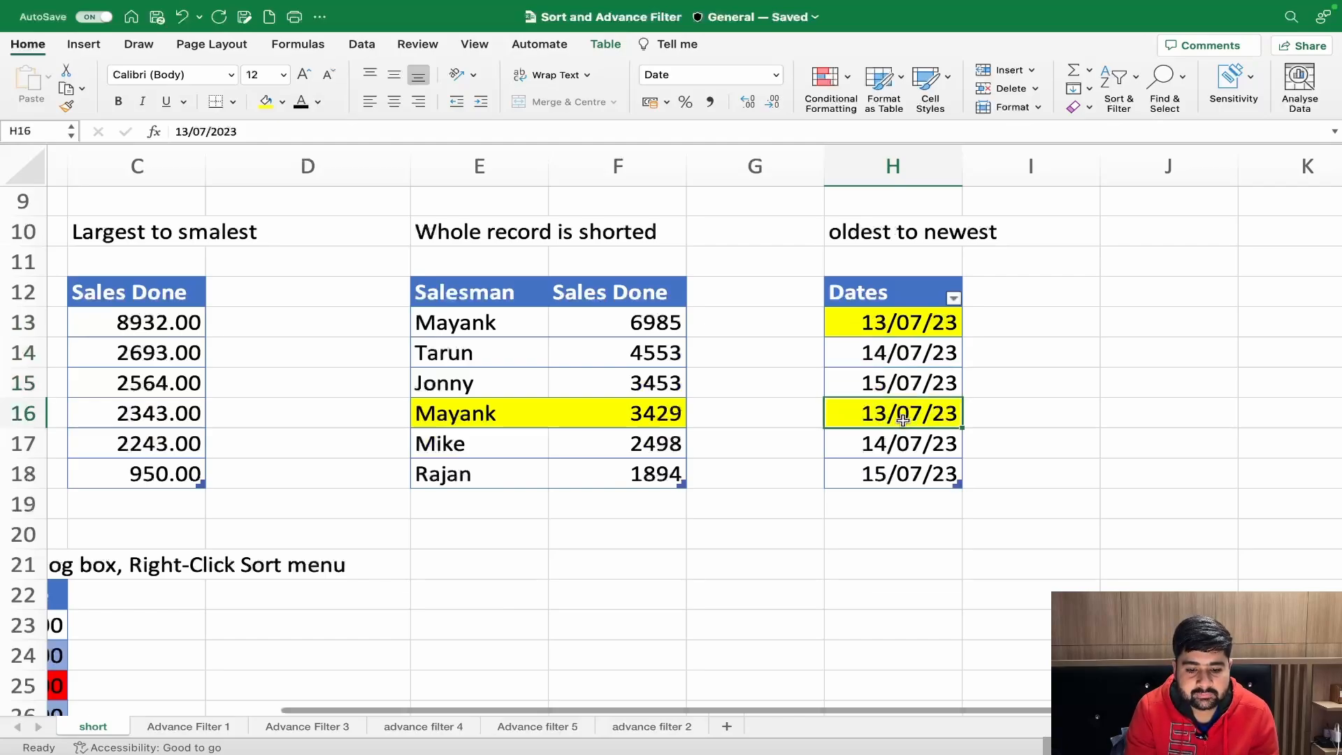
{"action": "left_click", "coordinate": [892, 447]}
{"action": "left_click", "coordinate": [892, 467]}
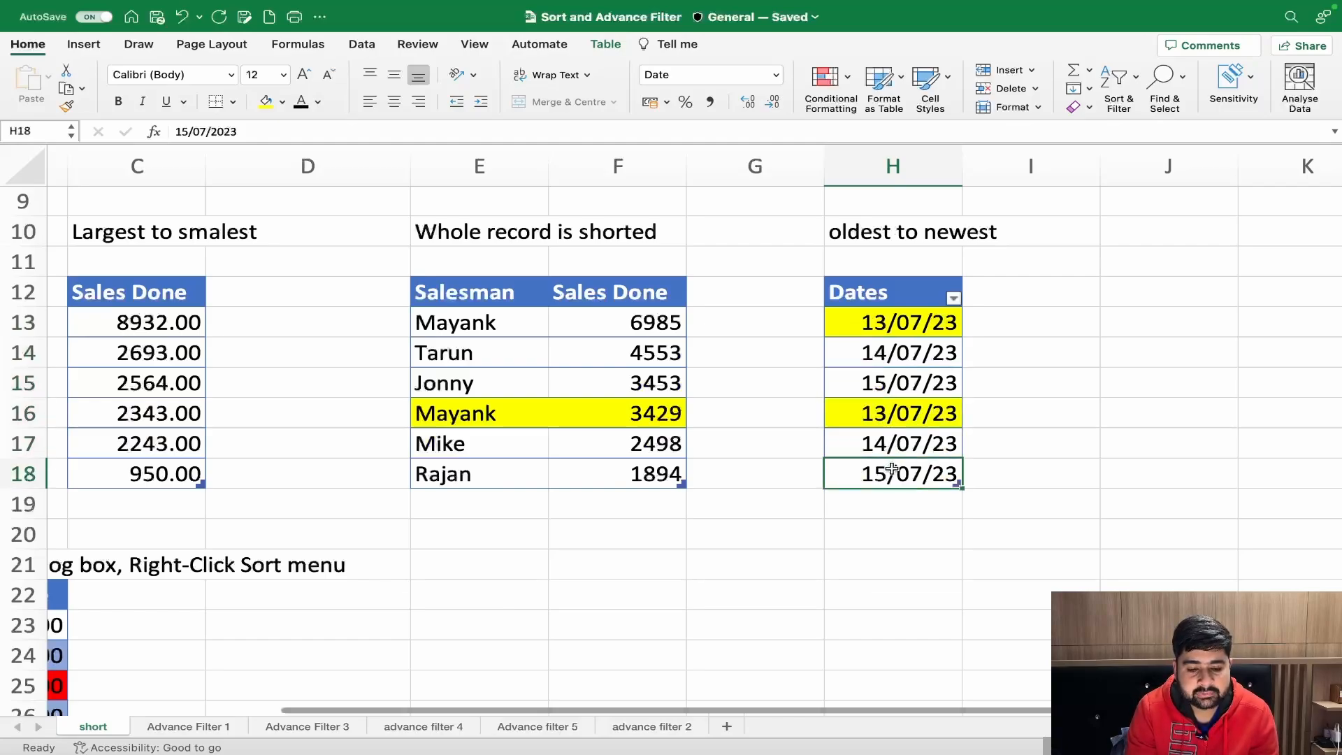
{"action": "left_click", "coordinate": [899, 360]}
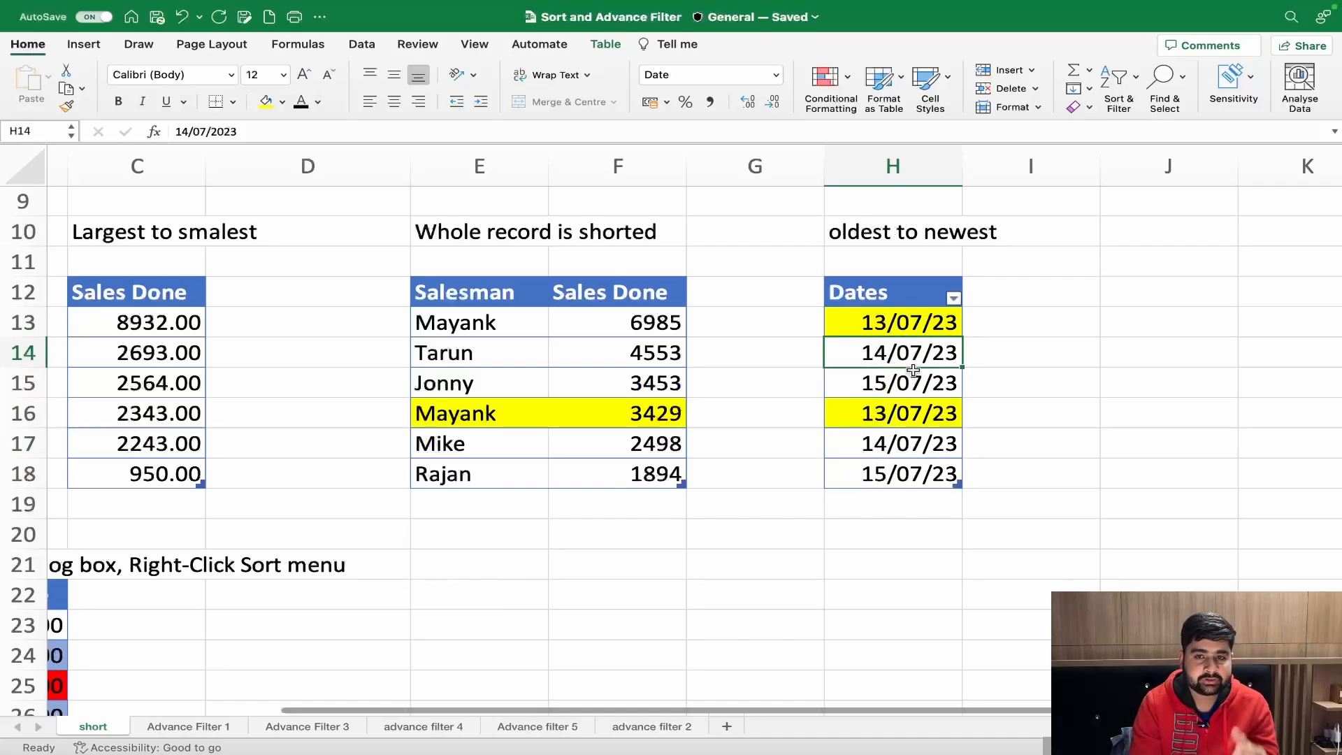
{"action": "left_click", "coordinate": [1127, 87]}
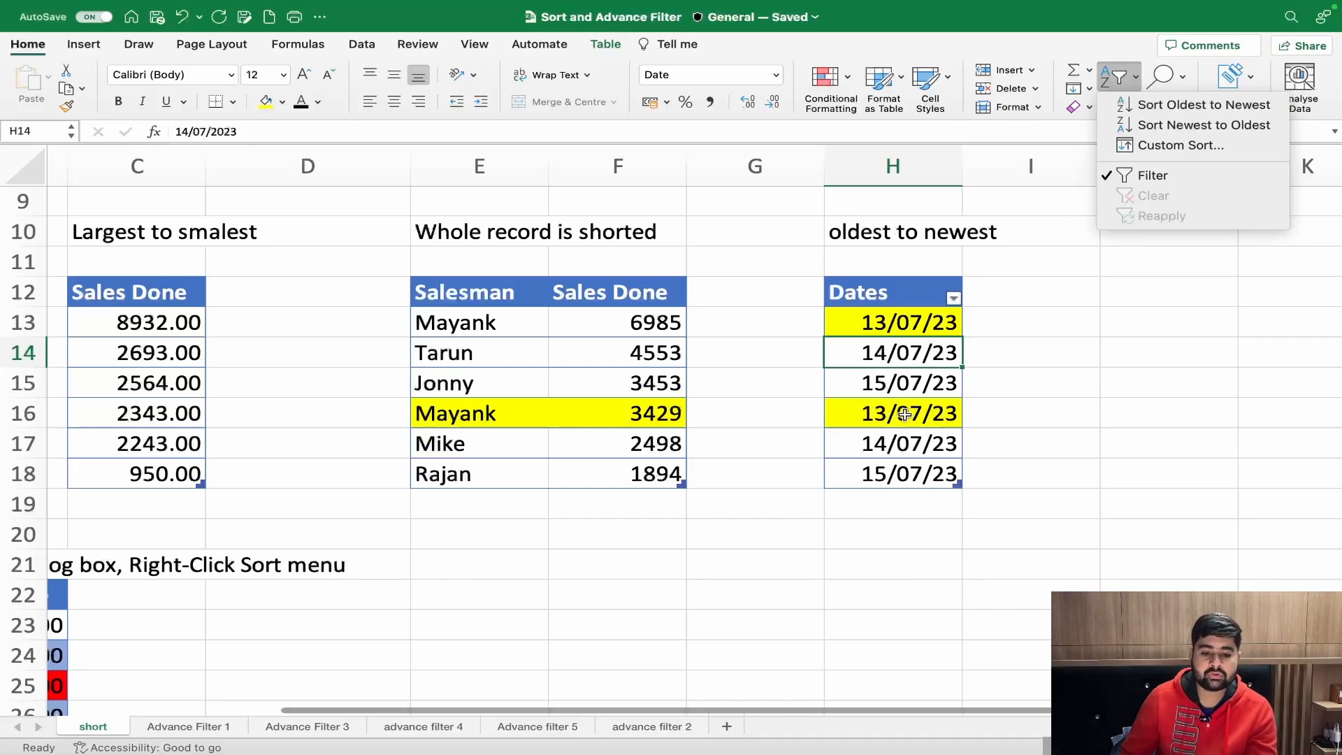
{"action": "left_click", "coordinate": [1202, 104]}
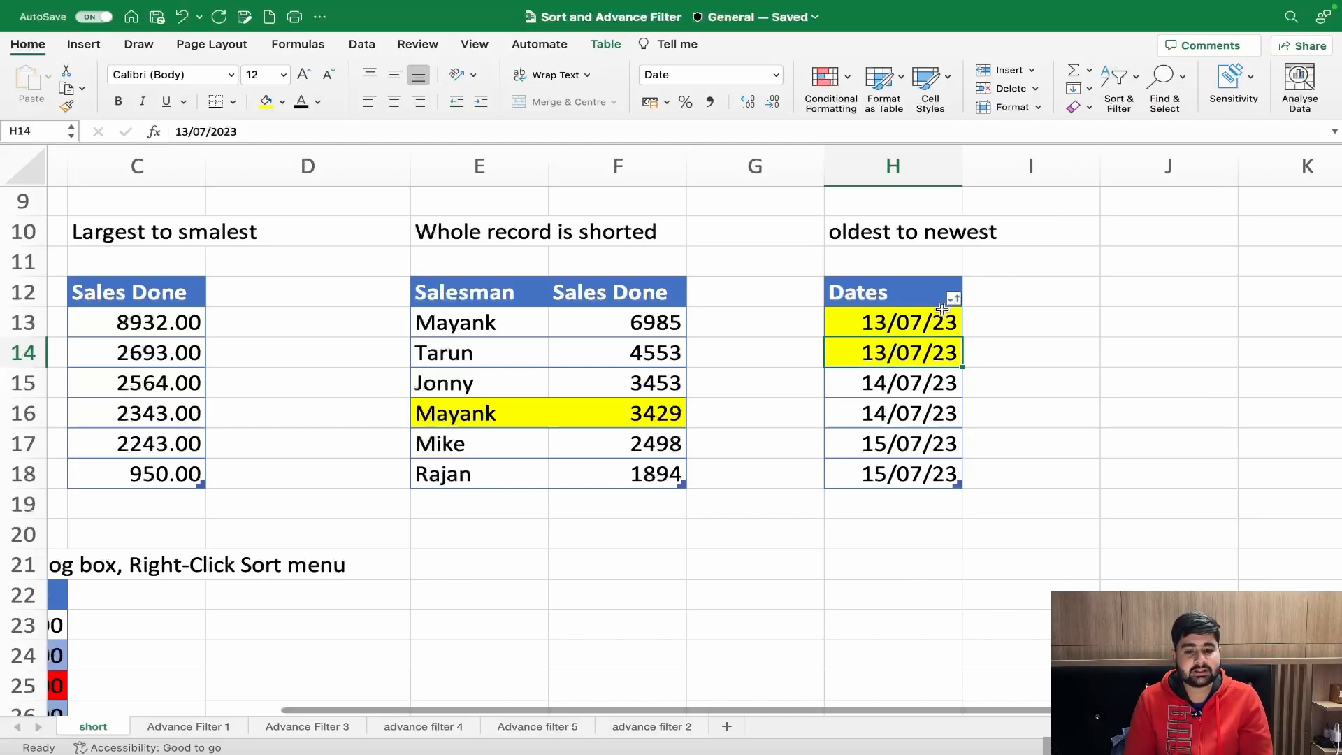
{"action": "left_click", "coordinate": [894, 392]}
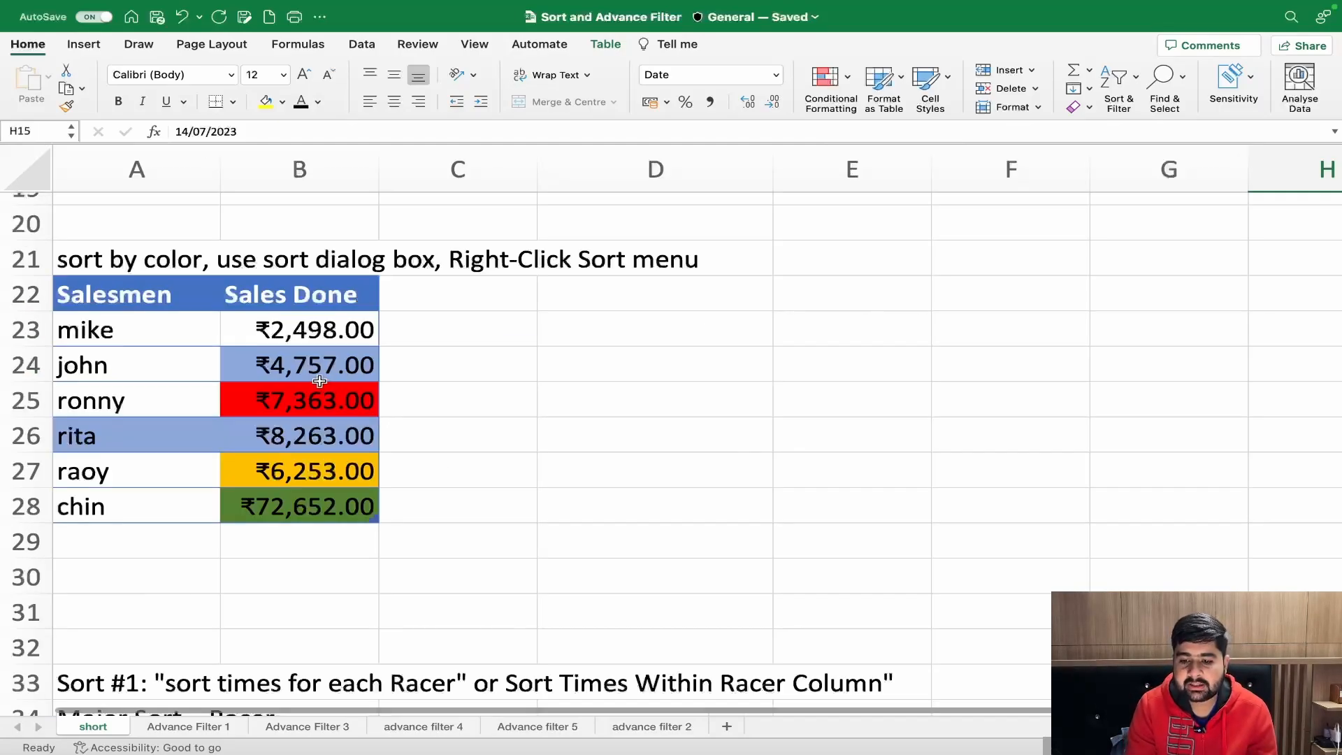
- Open a custom sort for the colour-filled Salesmen and Sales Done table starting at row 22
{"action": "left_click", "coordinate": [310, 334]}
{"action": "left_click", "coordinate": [301, 362]}
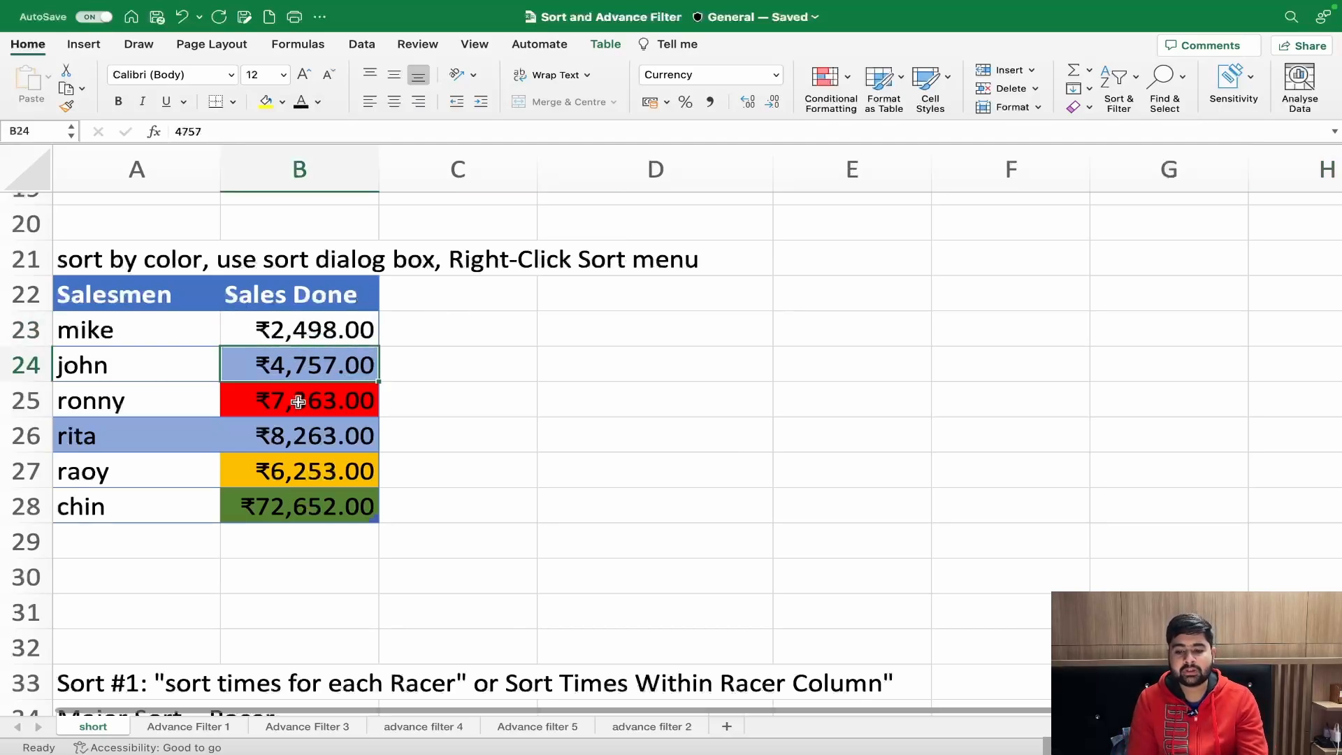
{"action": "left_click", "coordinate": [300, 460]}
{"action": "left_click", "coordinate": [302, 409]}
{"action": "left_click", "coordinate": [307, 507]}
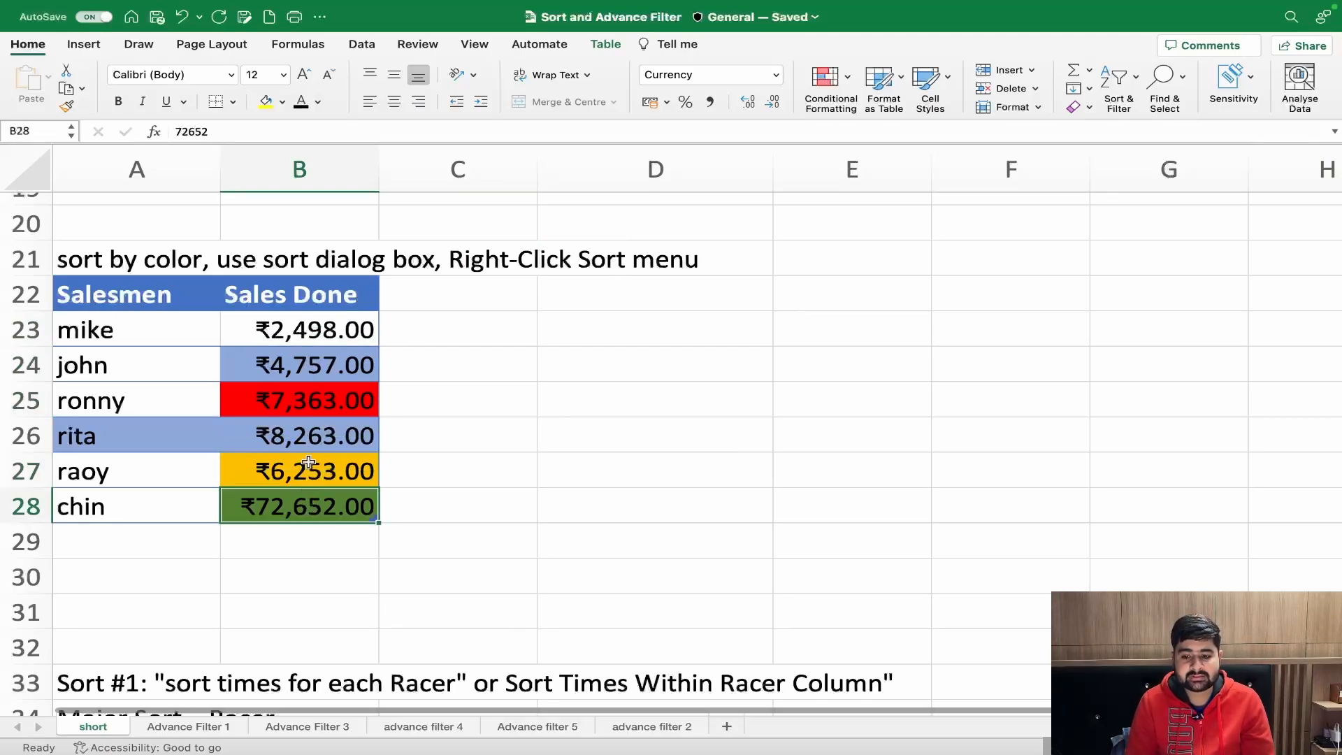
{"action": "left_click", "coordinate": [303, 397]}
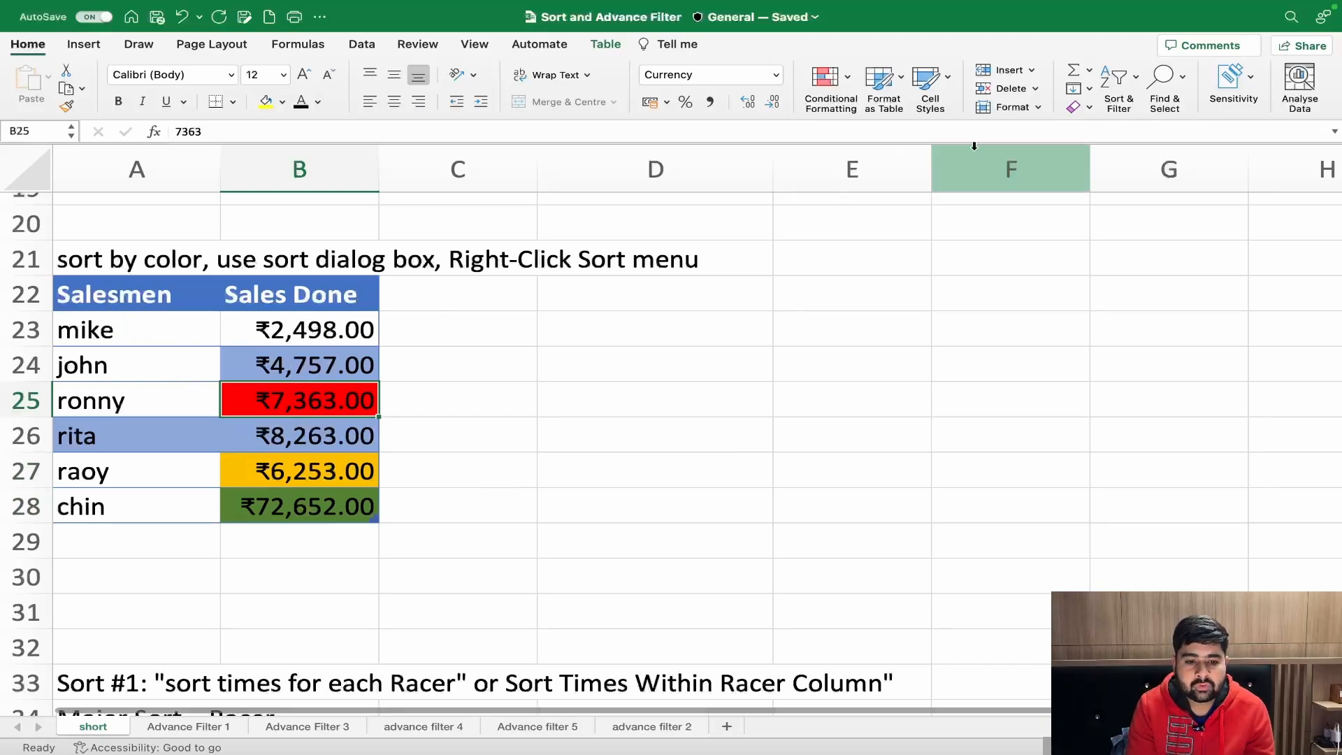
{"action": "left_click", "coordinate": [1112, 83]}
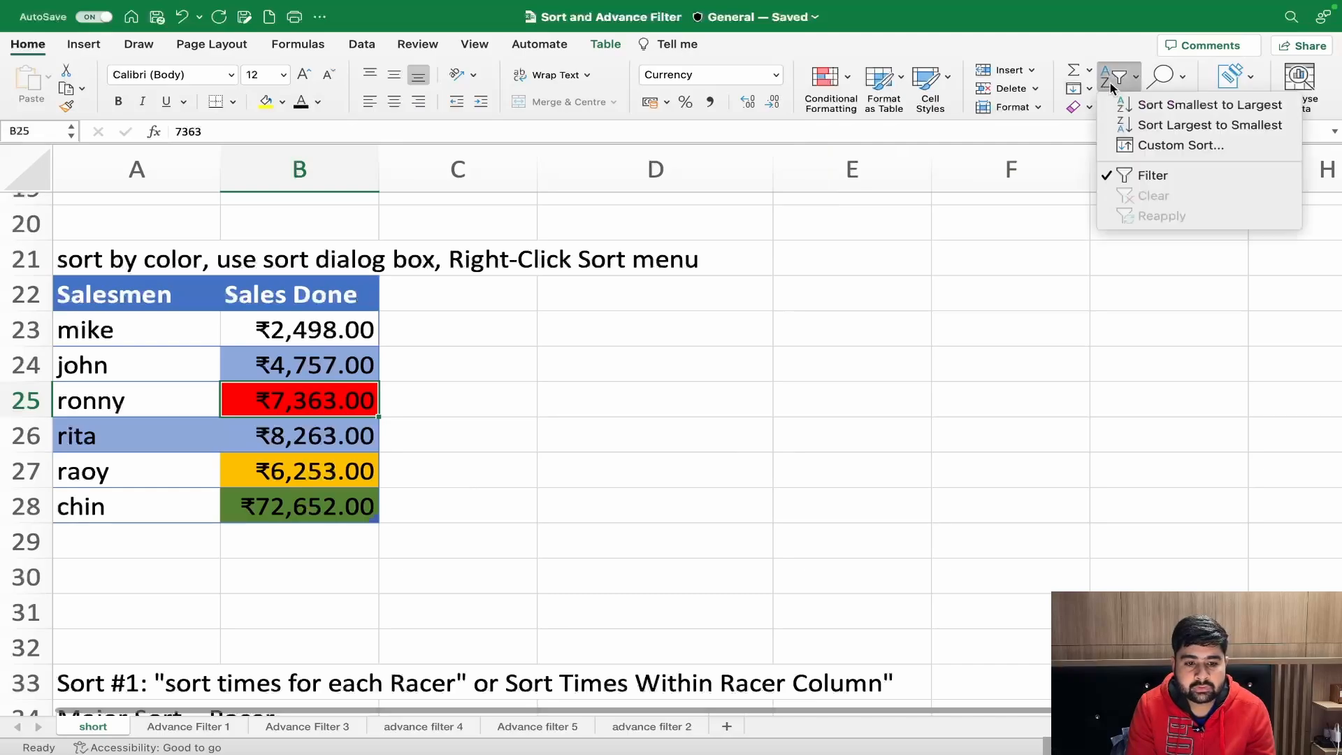
{"action": "left_click", "coordinate": [1196, 149]}
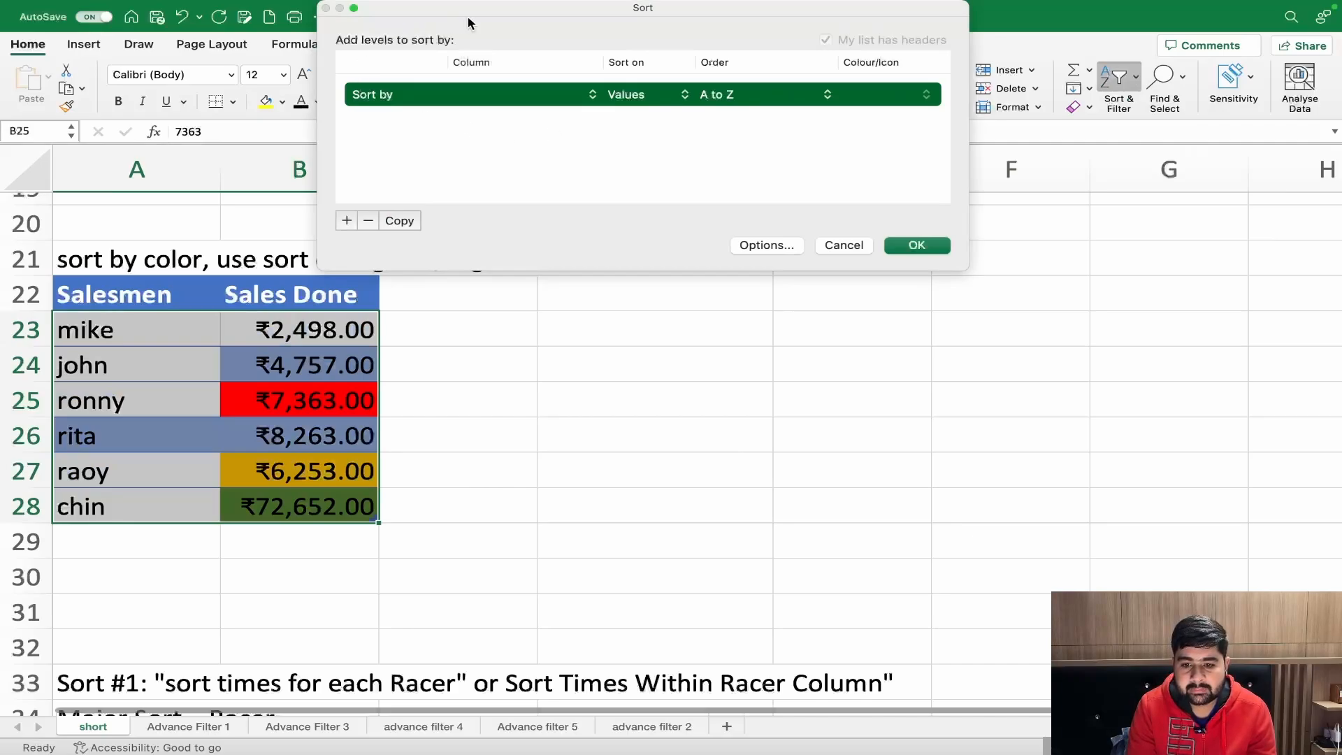
{"action": "left_click_drag", "start_coordinate": [496, 7], "coordinate": [490, 14]}
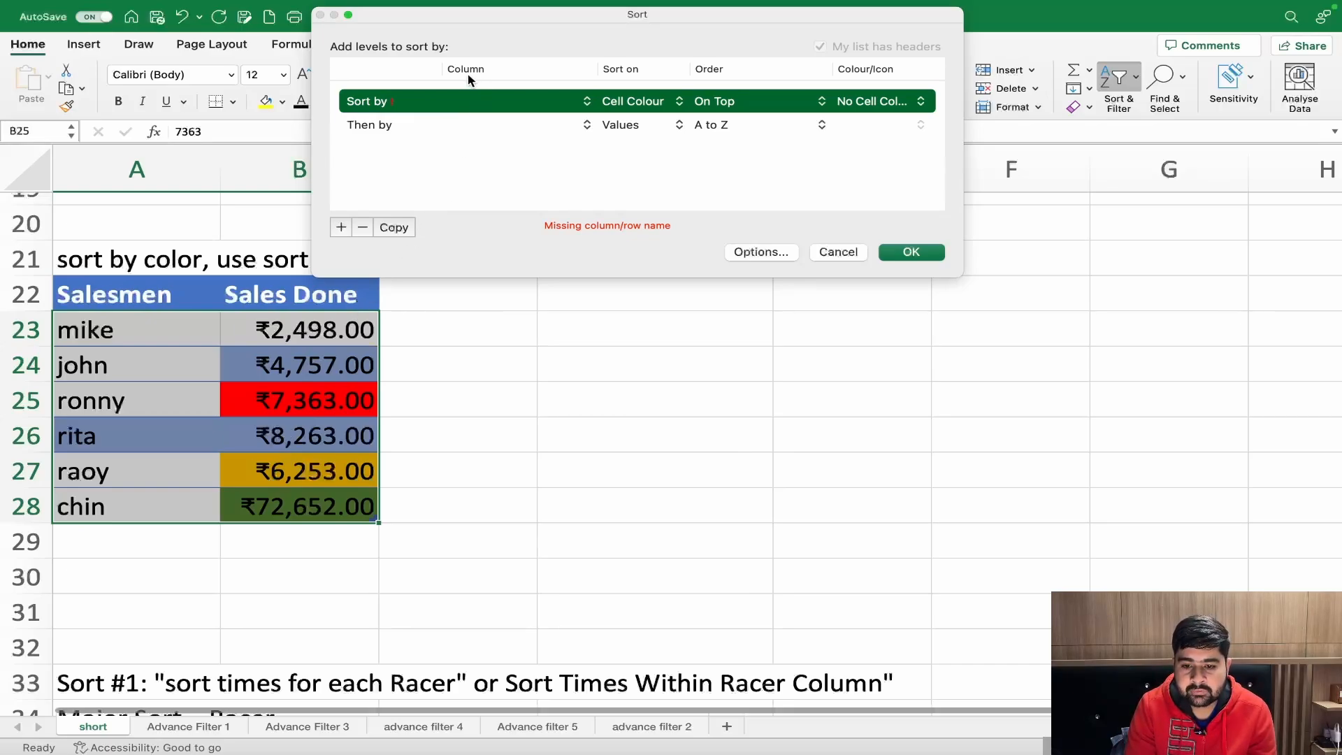
- Sort the Salesmen table on Sales Done by Cell Colour, with Gold On Top
{"action": "left_click", "coordinate": [502, 105]}
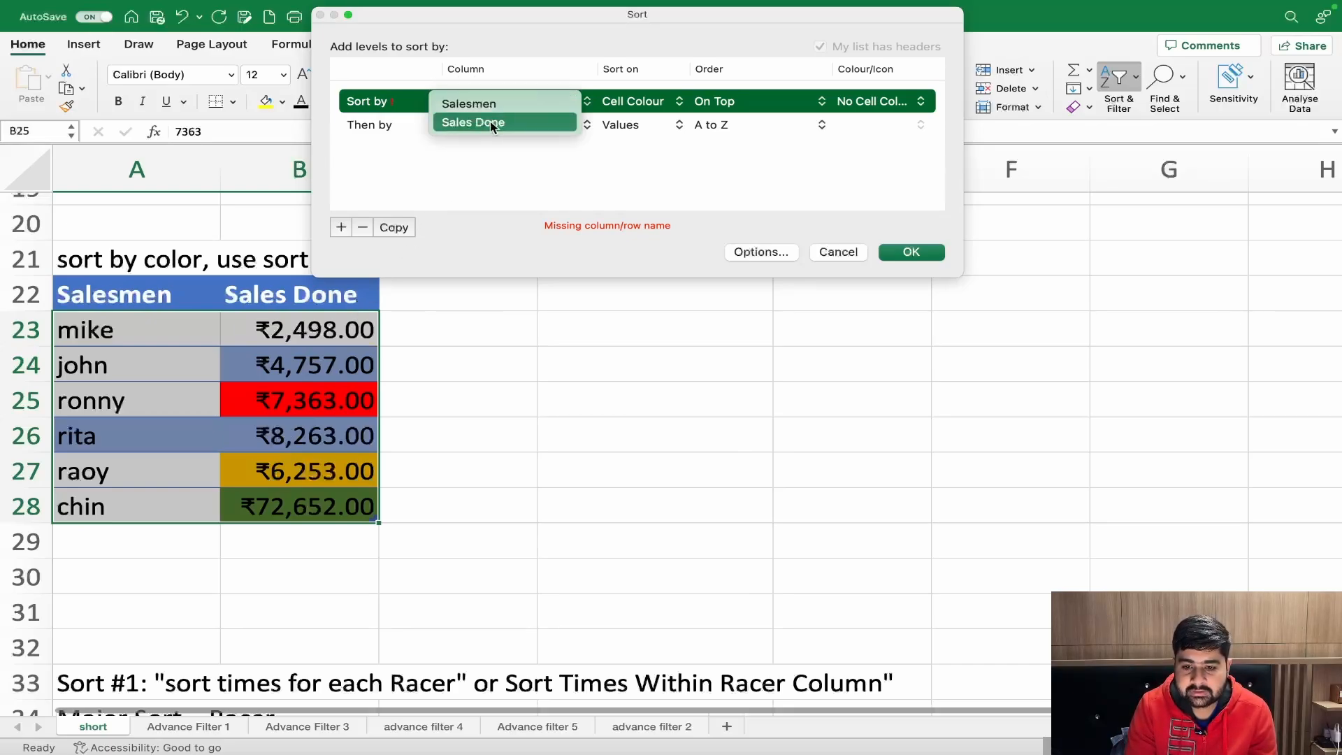
{"action": "left_click", "coordinate": [489, 122]}
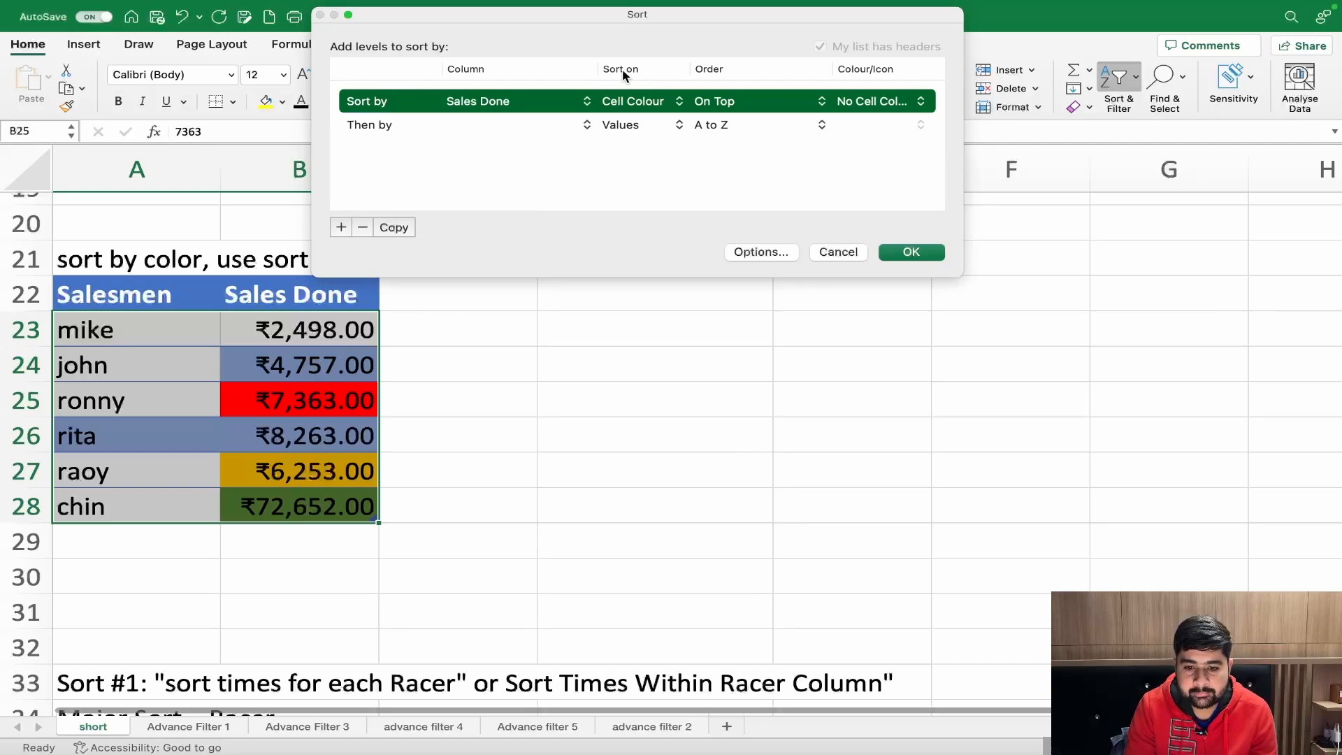
{"action": "left_click", "coordinate": [637, 100]}
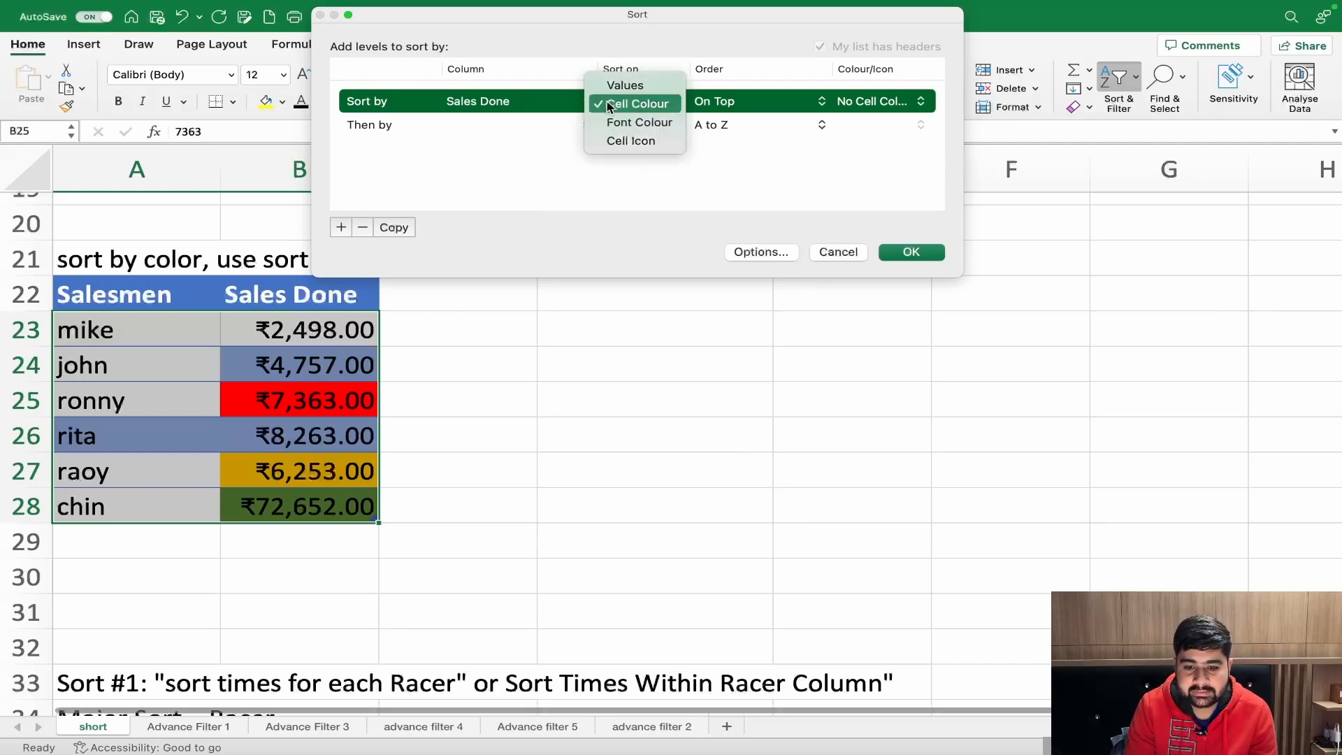
{"action": "left_click", "coordinate": [637, 105]}
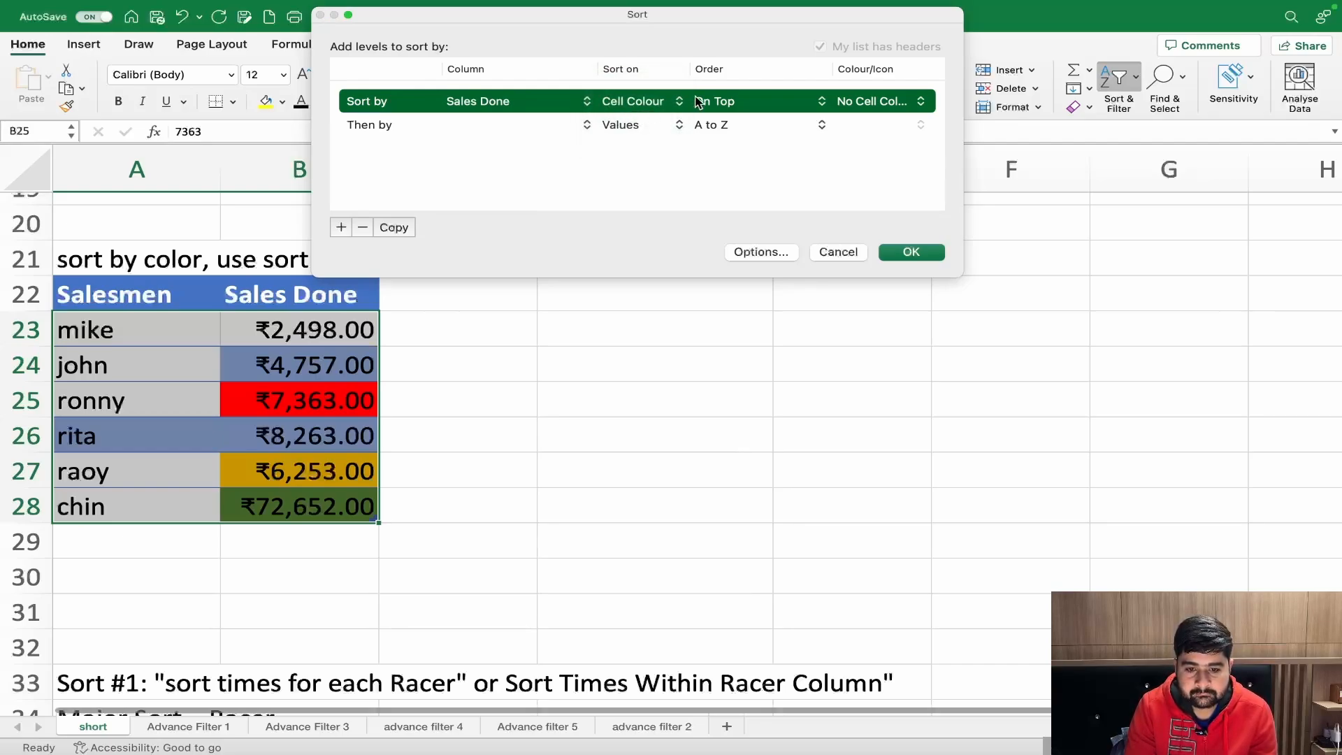
{"action": "left_click", "coordinate": [727, 102]}
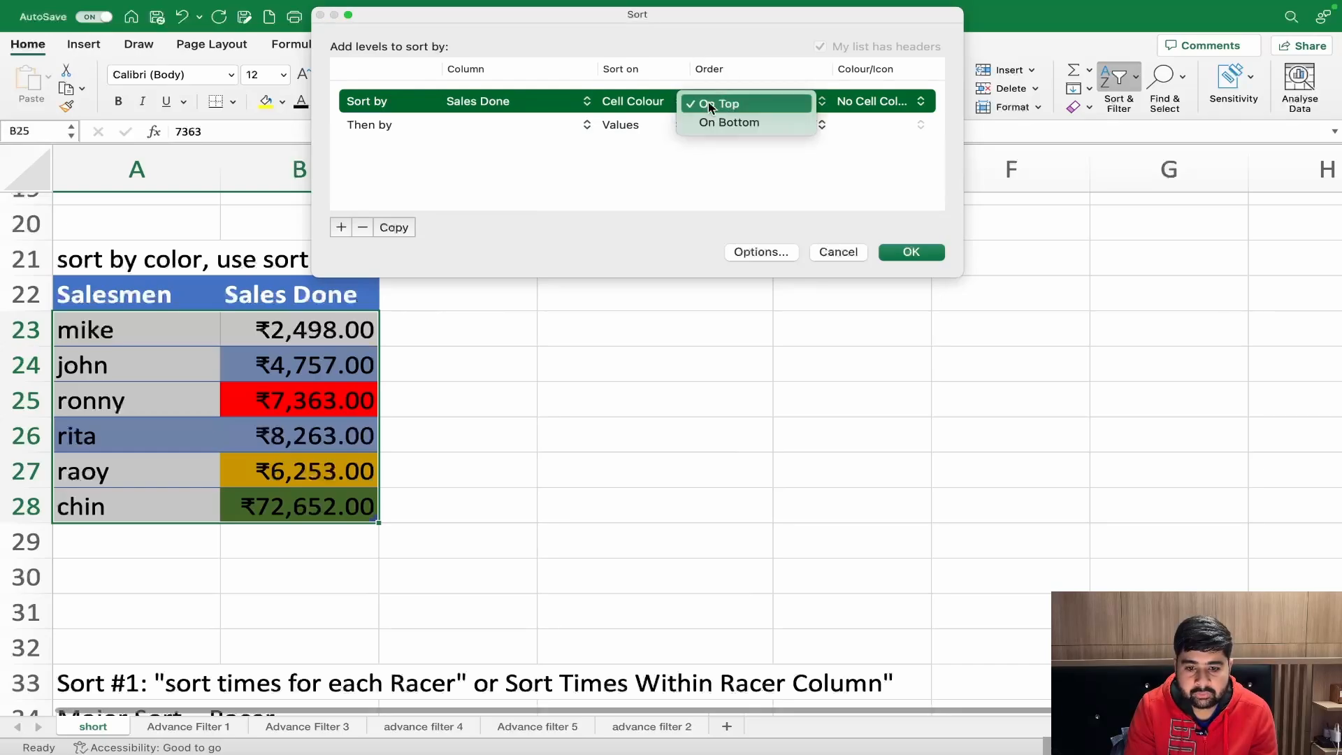
{"action": "left_click", "coordinate": [727, 105]}
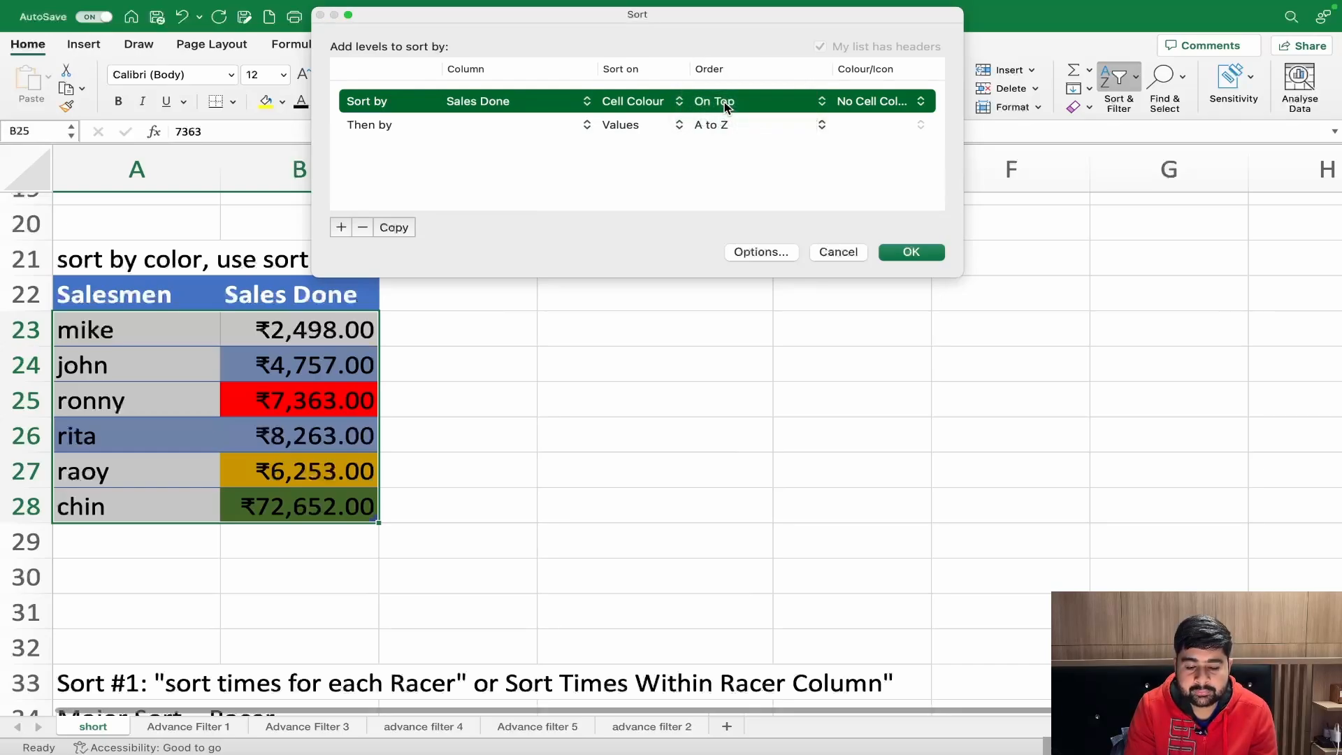
{"action": "left_click", "coordinate": [868, 105]}
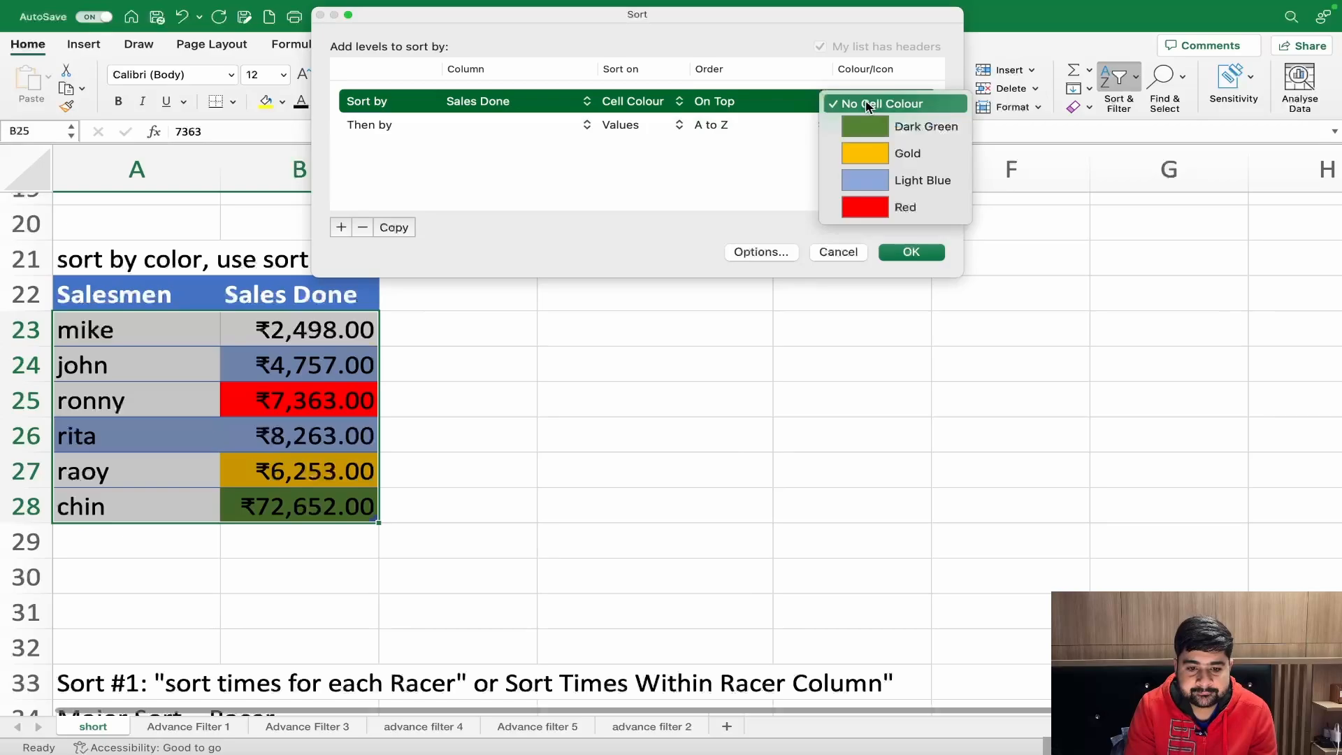
{"action": "left_click", "coordinate": [869, 151]}
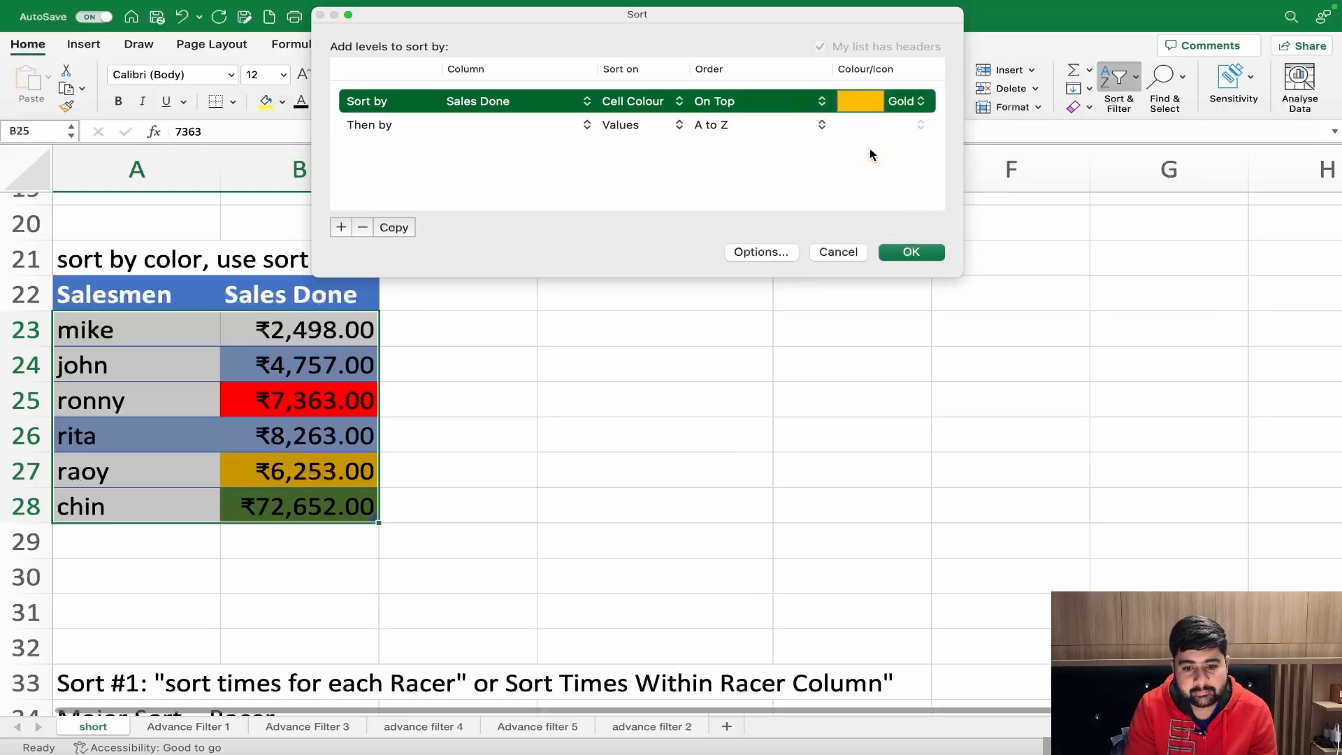
{"action": "left_click", "coordinate": [908, 251]}
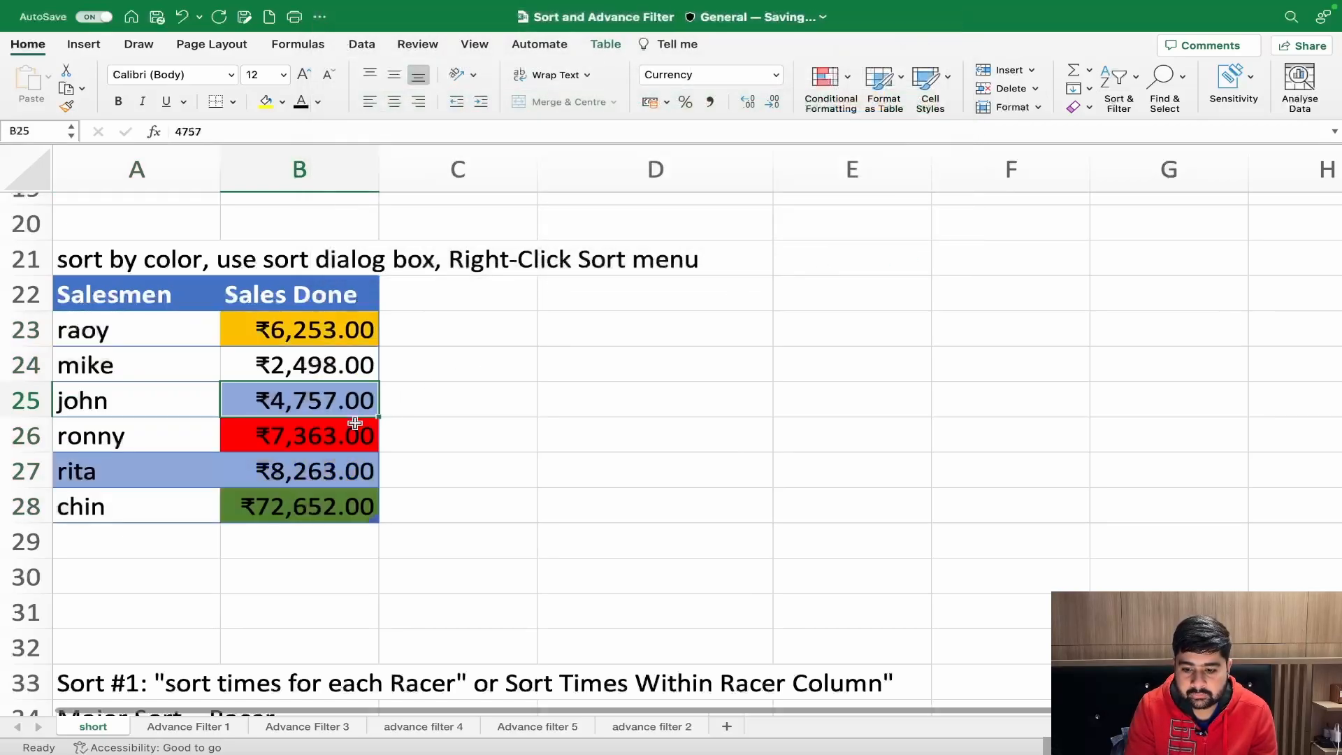
{"action": "left_click", "coordinate": [278, 334]}
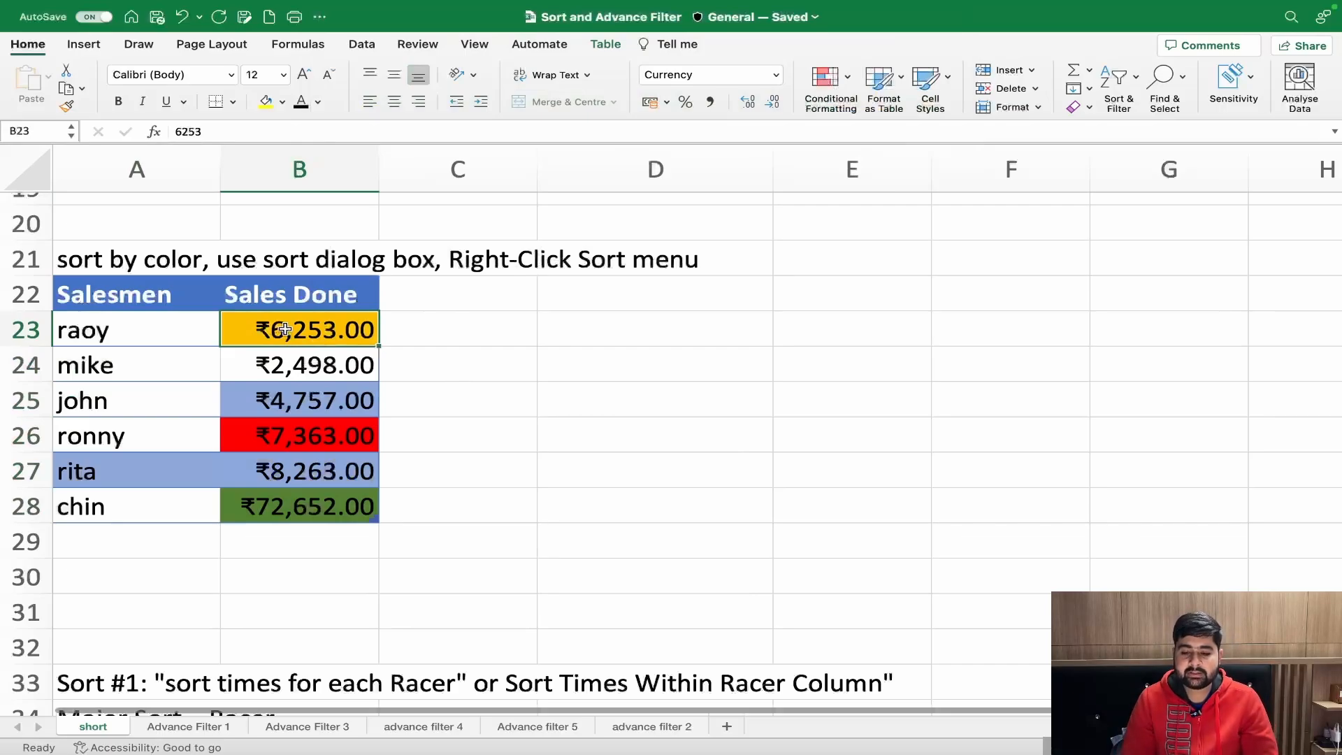
{"action": "left_click", "coordinate": [285, 368]}
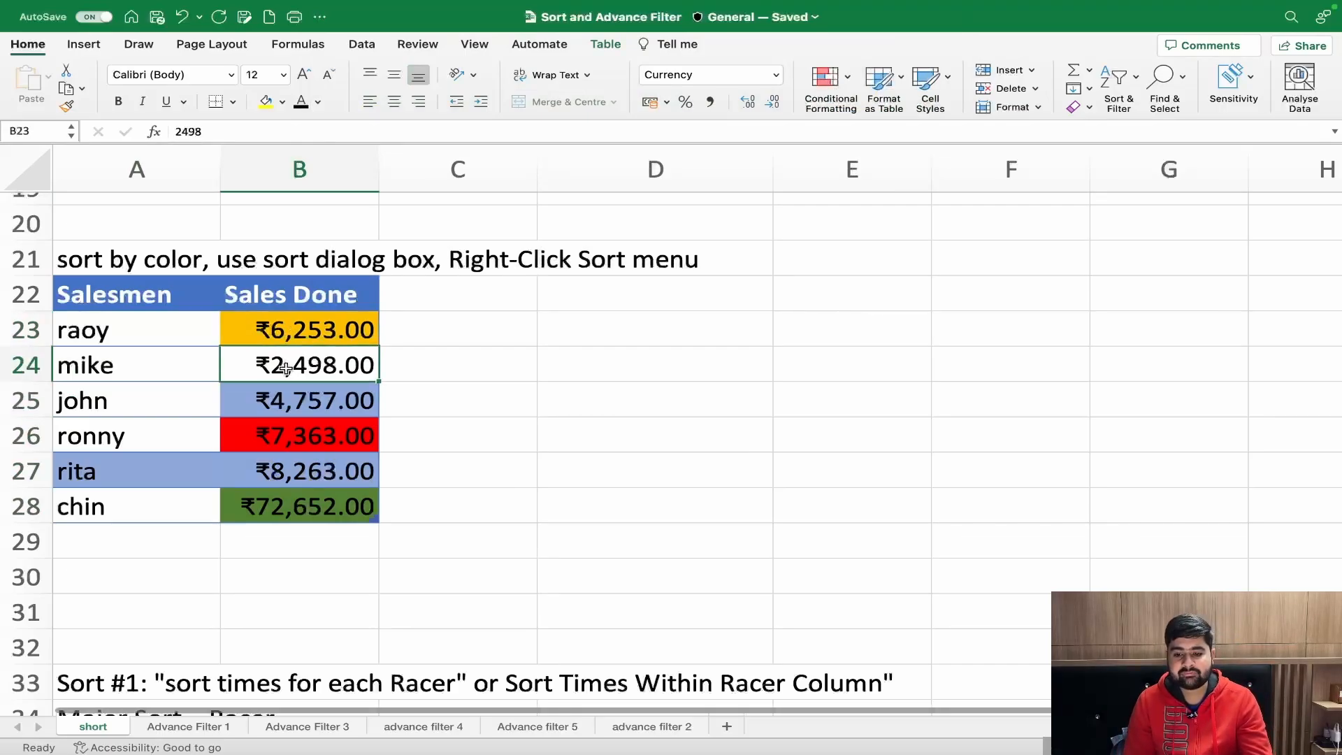
{"action": "left_click", "coordinate": [281, 422]}
{"action": "left_click_drag", "start_coordinate": [281, 422], "coordinate": [283, 459]}
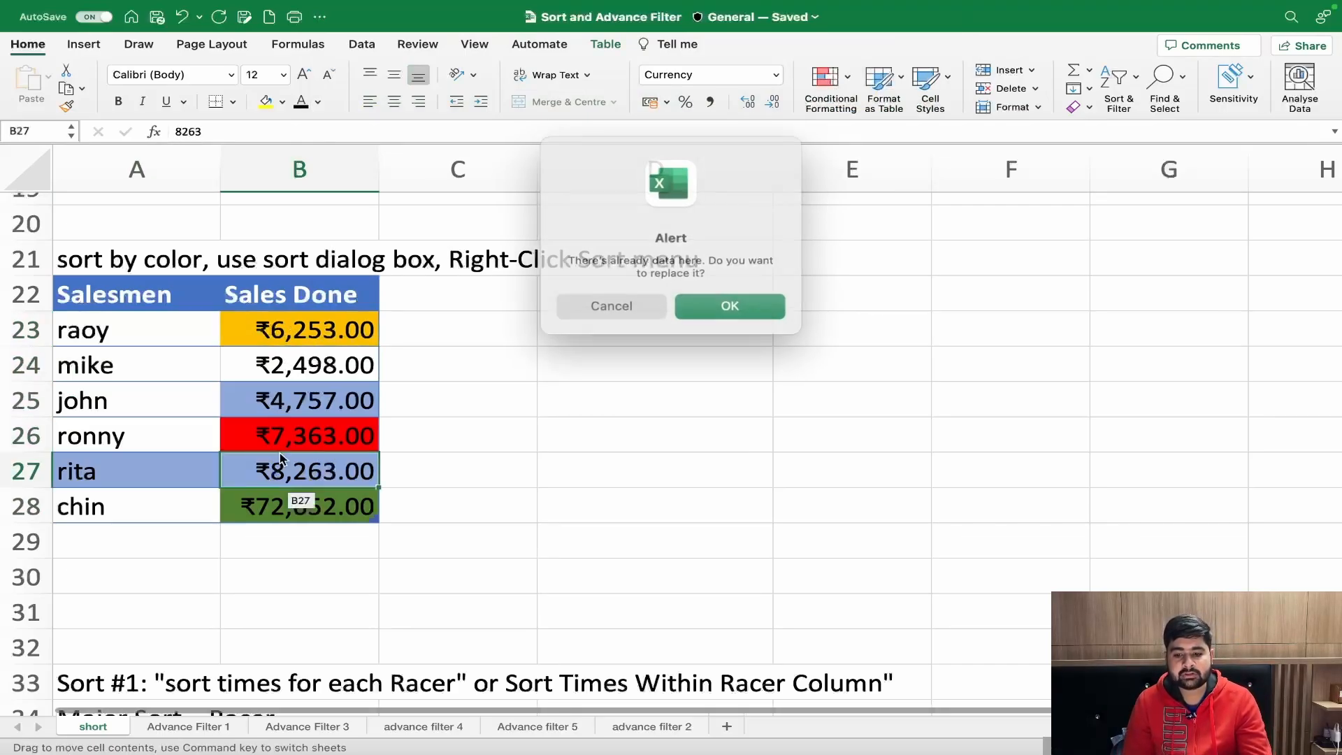
{"action": "left_click", "coordinate": [656, 297]}
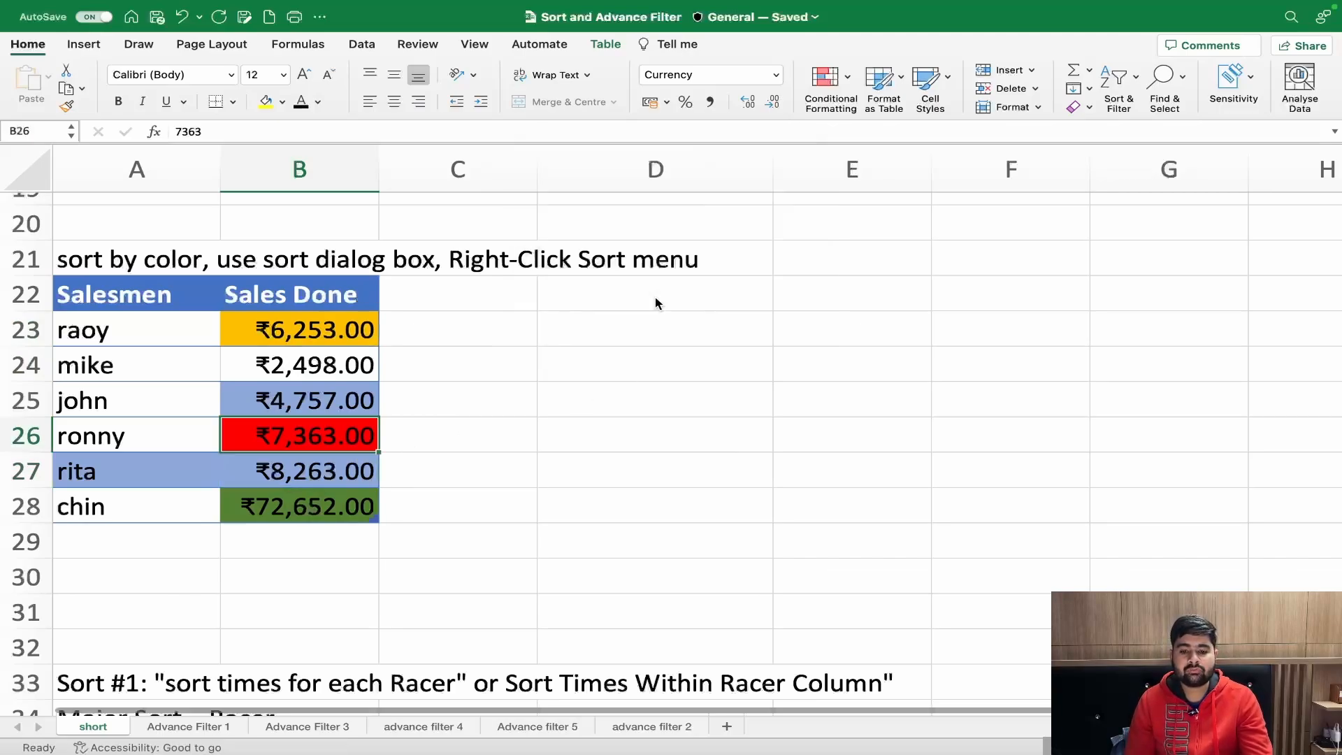
- Add a second custom sort level to the Salesmen table on Sales Done by Cell Colour, Dark Green On Top, and apply it
{"action": "left_click", "coordinate": [342, 364]}
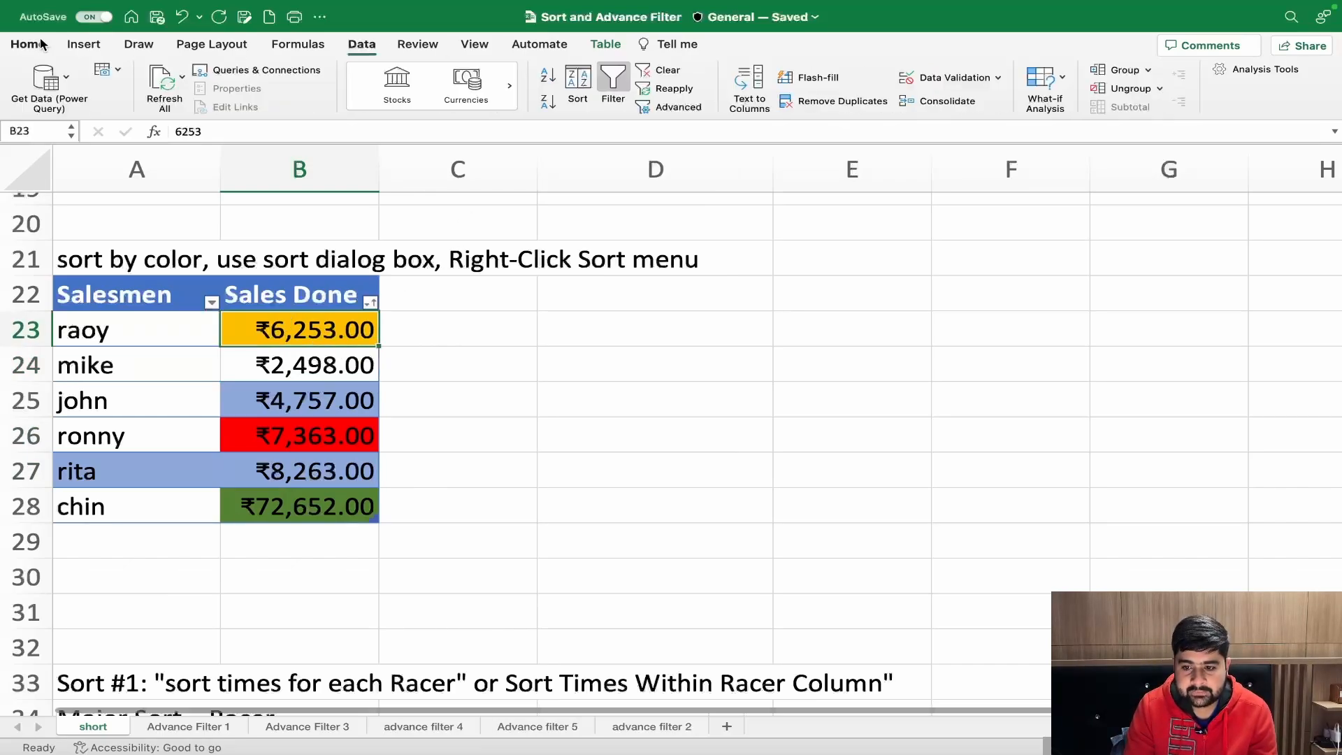
{"action": "left_click", "coordinate": [38, 41]}
{"action": "left_click", "coordinate": [1100, 90]}
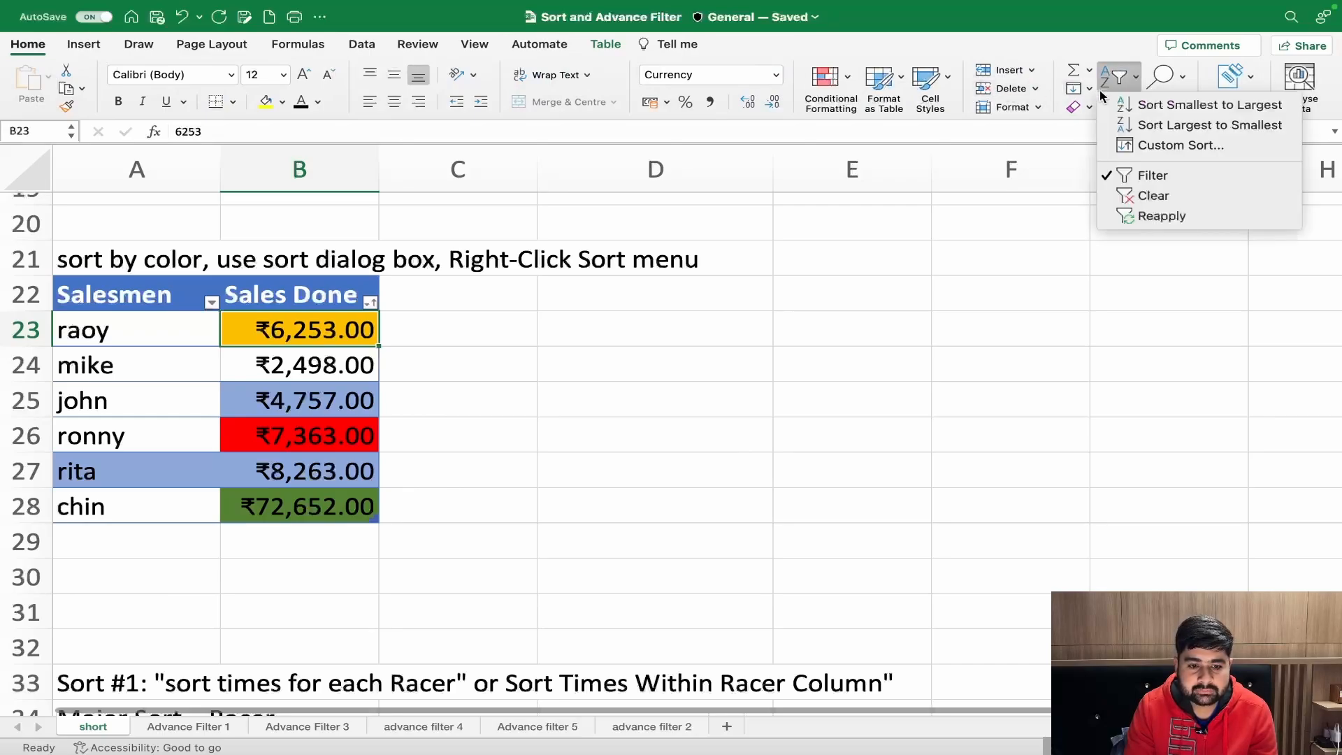
{"action": "left_click", "coordinate": [1157, 145]}
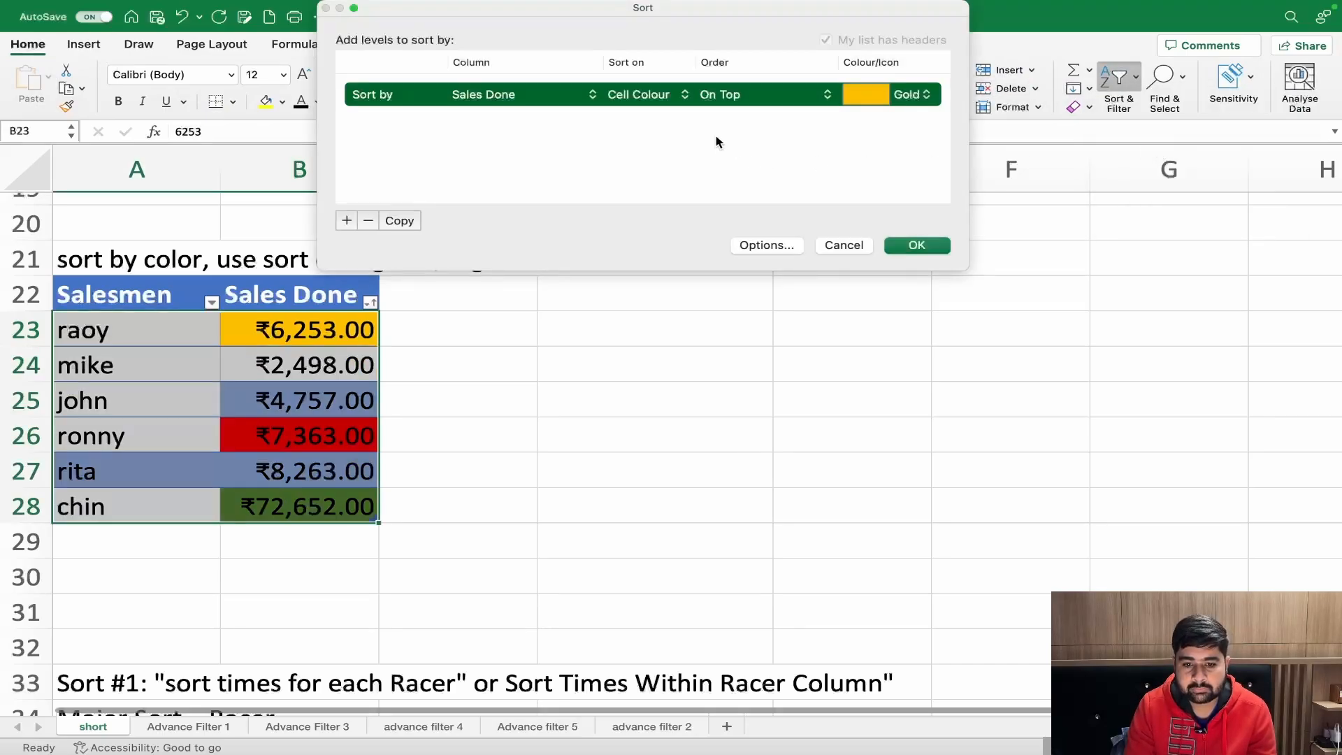
{"action": "left_click", "coordinate": [348, 221]}
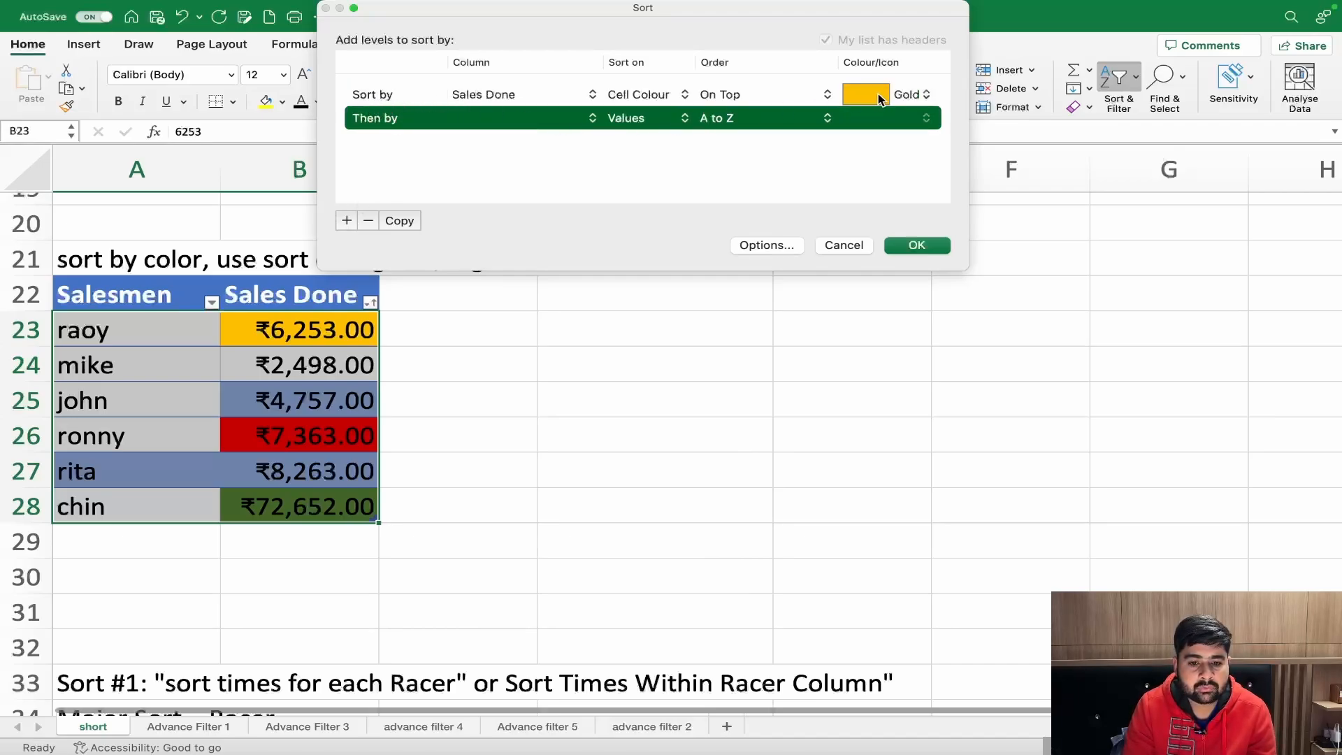
{"action": "left_click", "coordinate": [517, 121]}
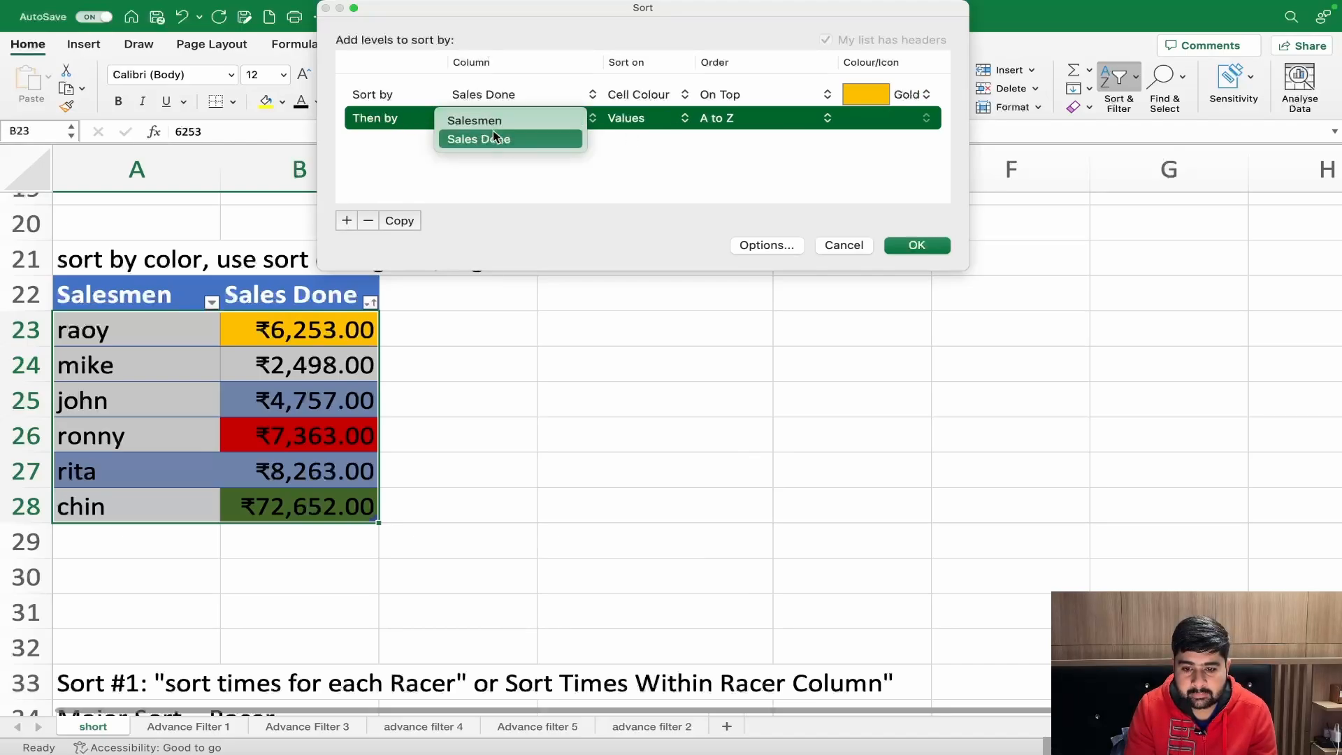
{"action": "left_click", "coordinate": [498, 140]}
{"action": "left_click", "coordinate": [655, 116]}
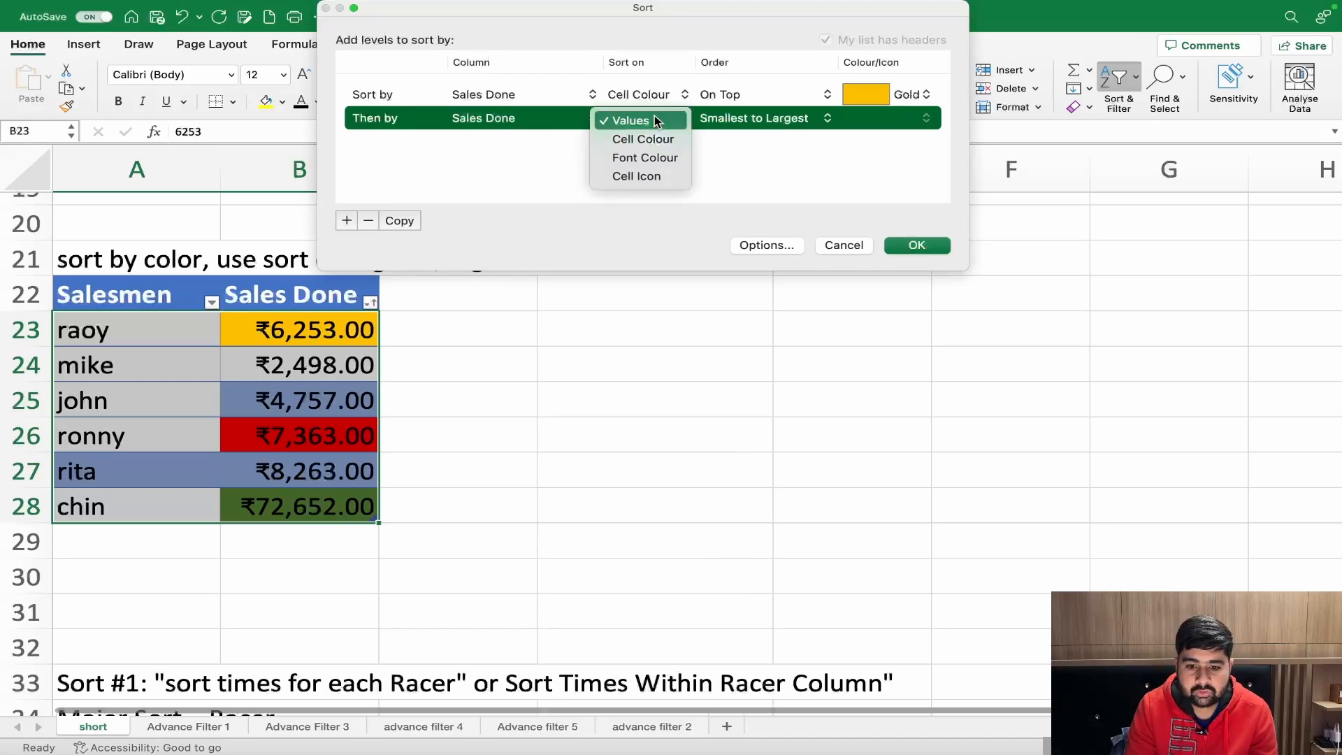
{"action": "left_click", "coordinate": [647, 133]}
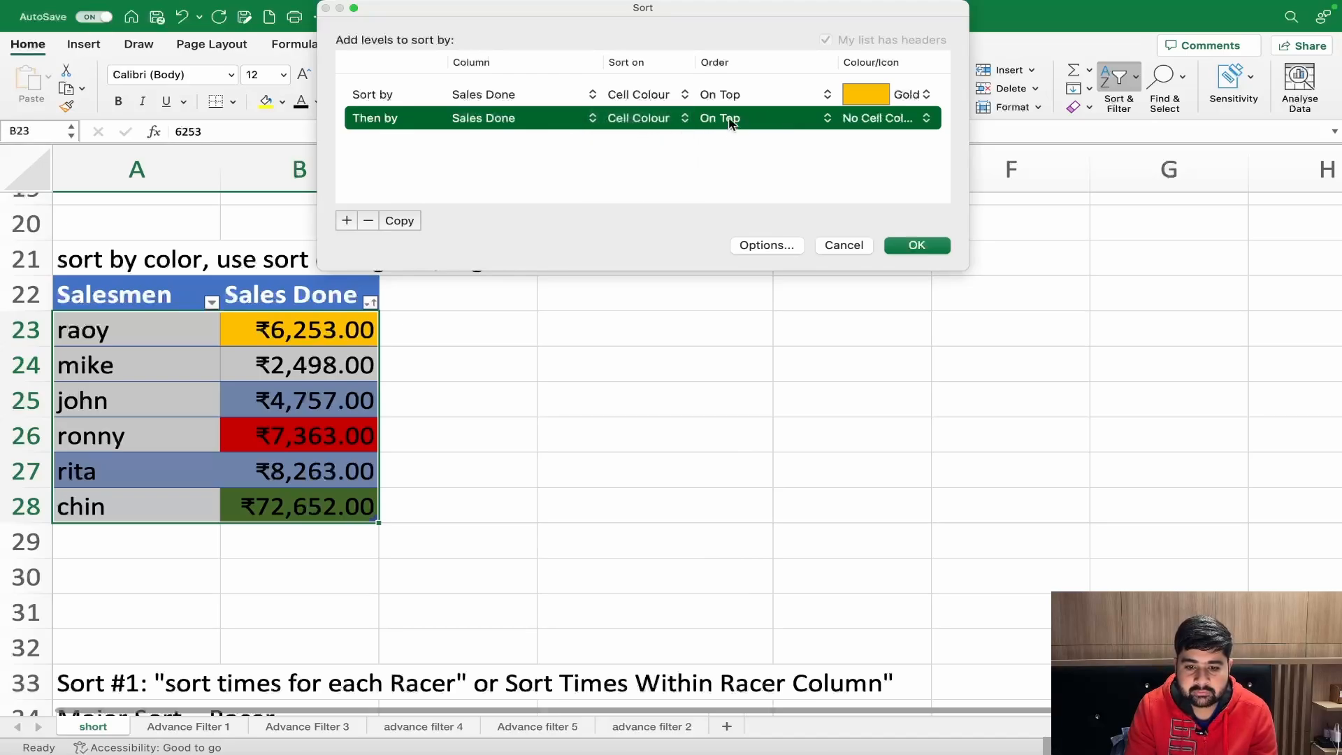
{"action": "left_click", "coordinate": [858, 117]}
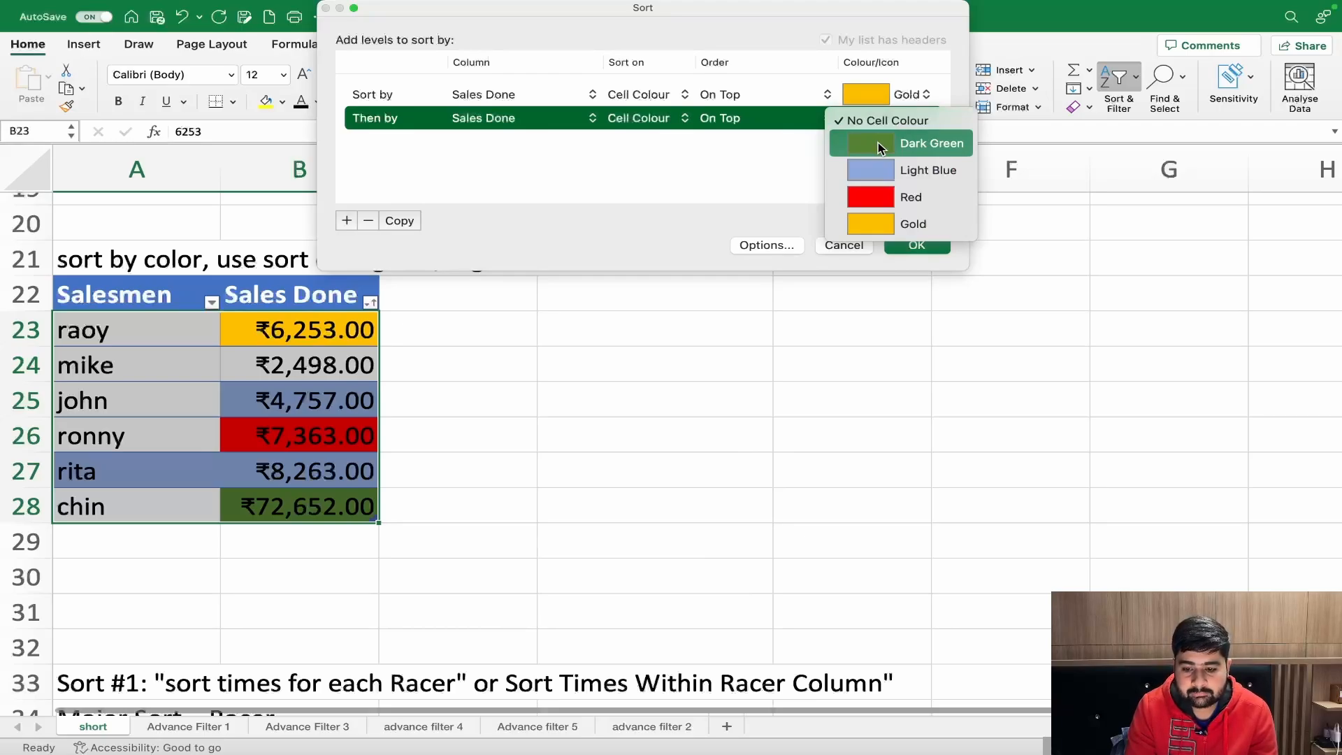
{"action": "left_click", "coordinate": [879, 146]}
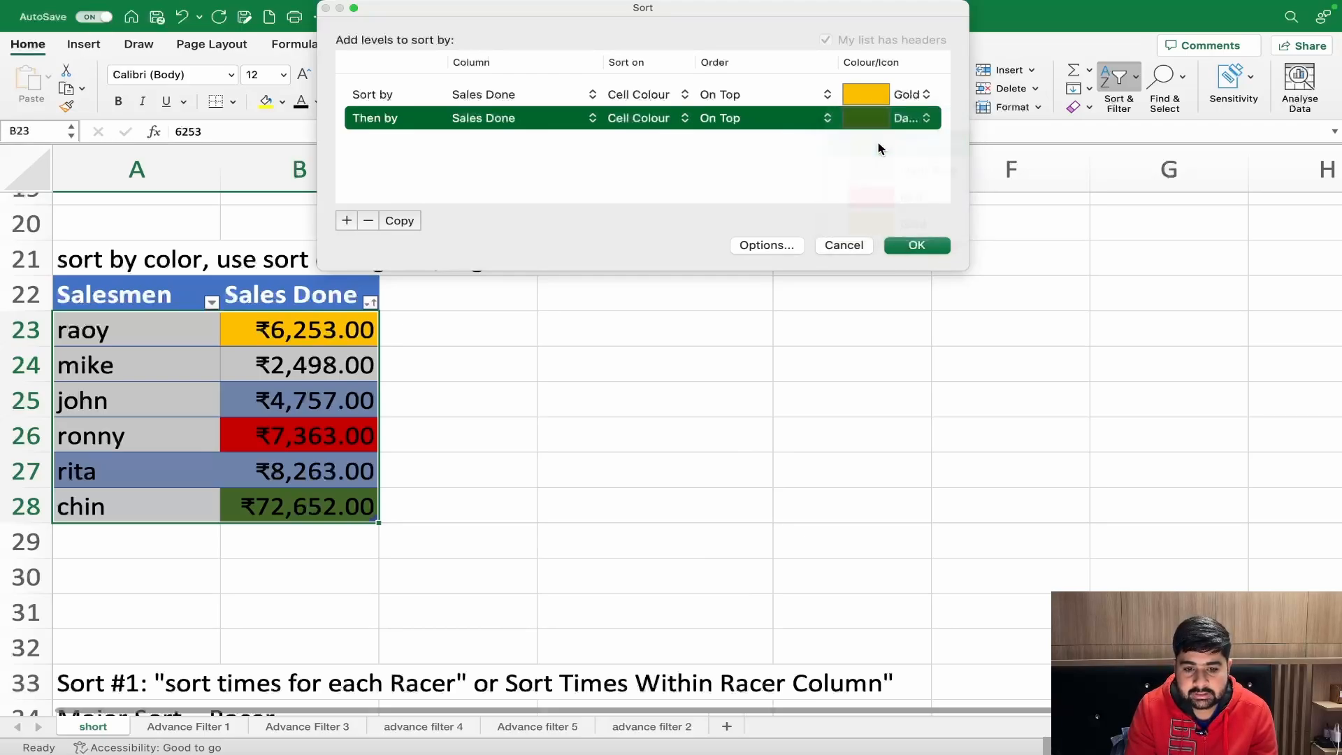
{"action": "left_click", "coordinate": [911, 245]}
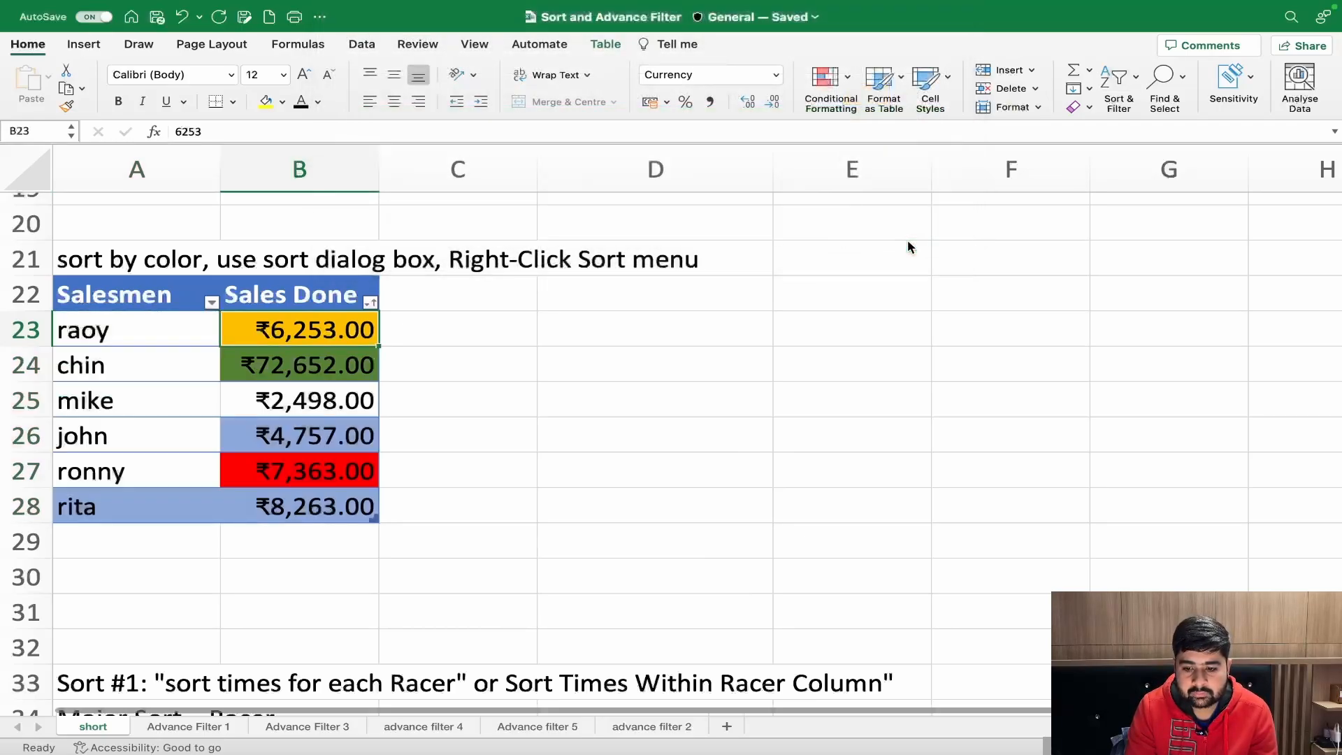
- Add a third level to the Salesmen table's custom sort on Sales Done by Cell Colour, with Red On Top
{"action": "left_click", "coordinate": [302, 370]}
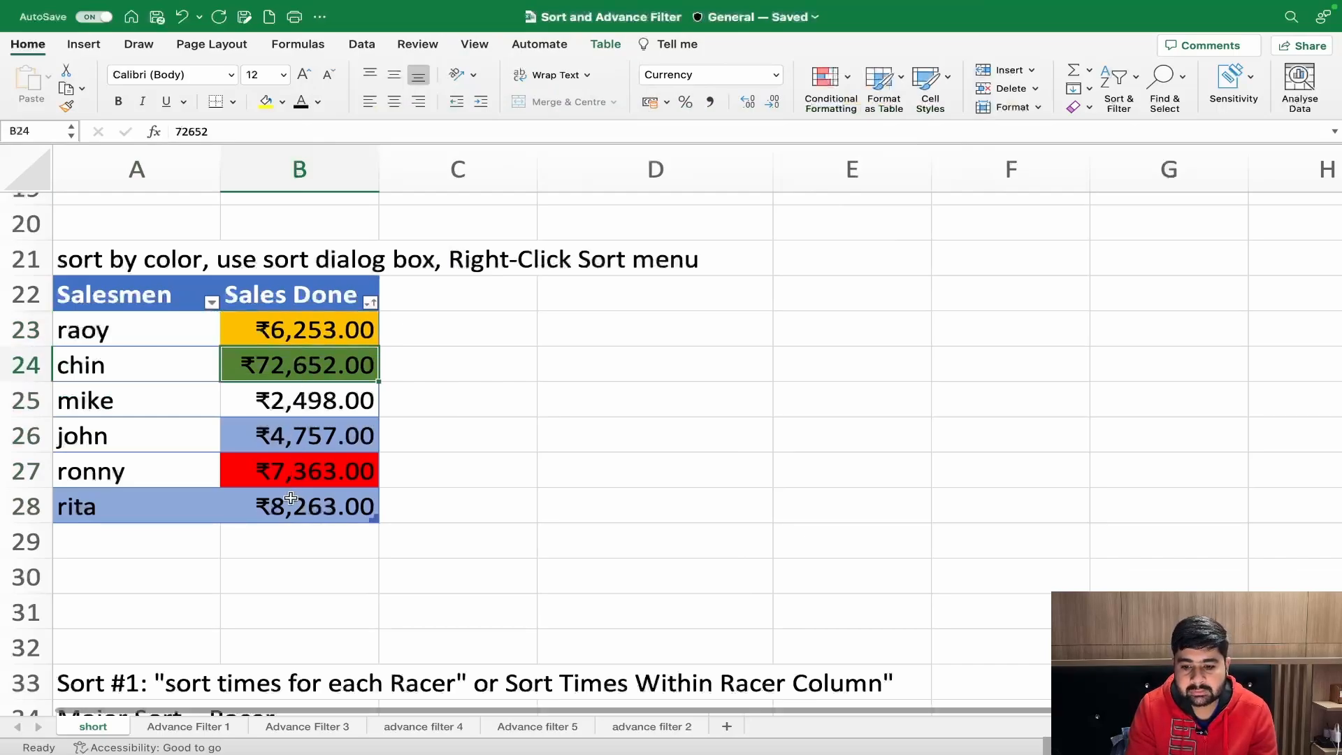
{"action": "left_click", "coordinate": [1116, 76]}
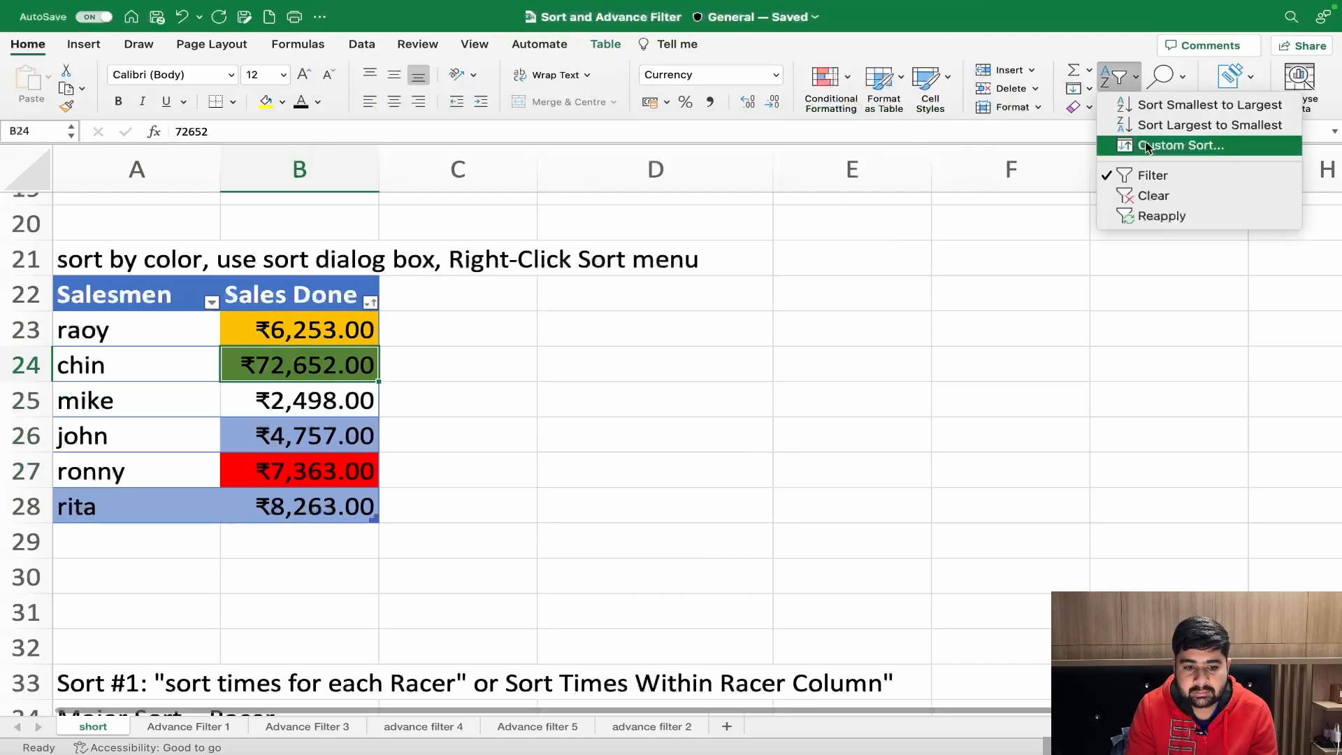
{"action": "left_click", "coordinate": [1147, 145]}
{"action": "left_click", "coordinate": [383, 118]}
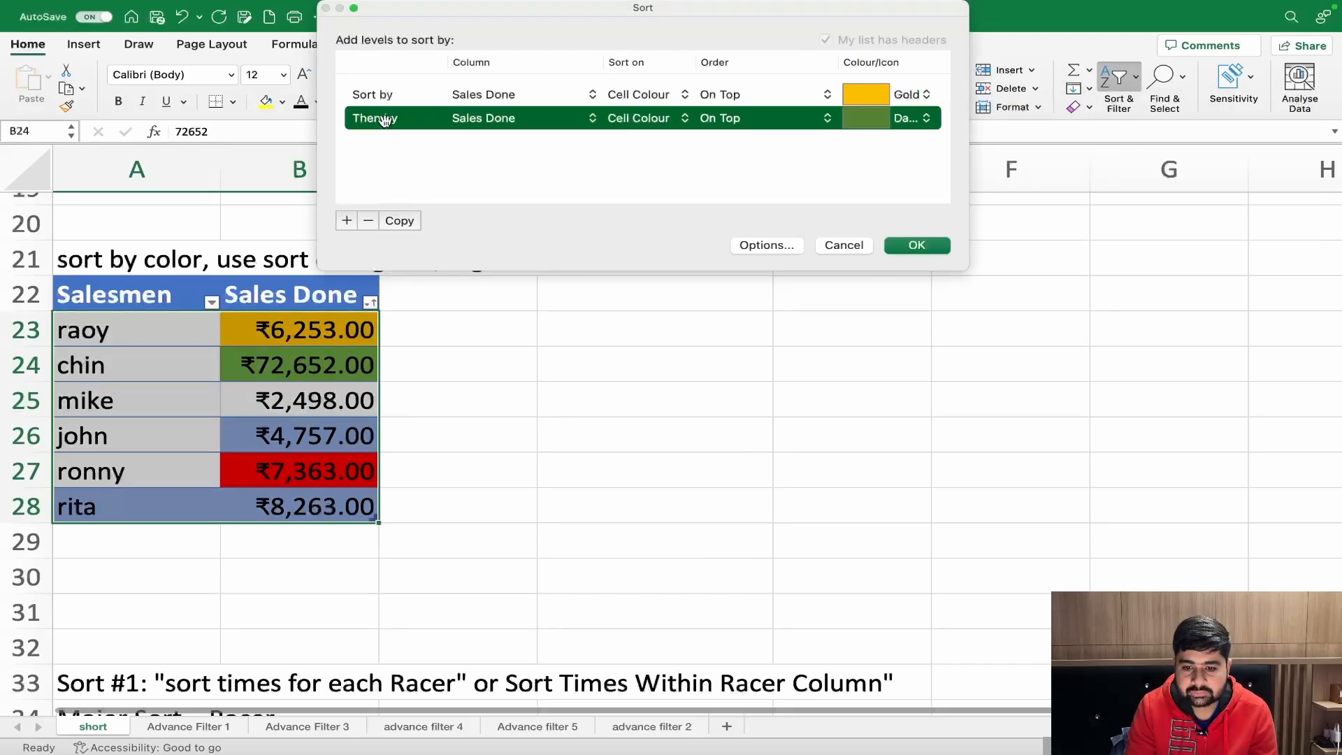
{"action": "left_click", "coordinate": [347, 220]}
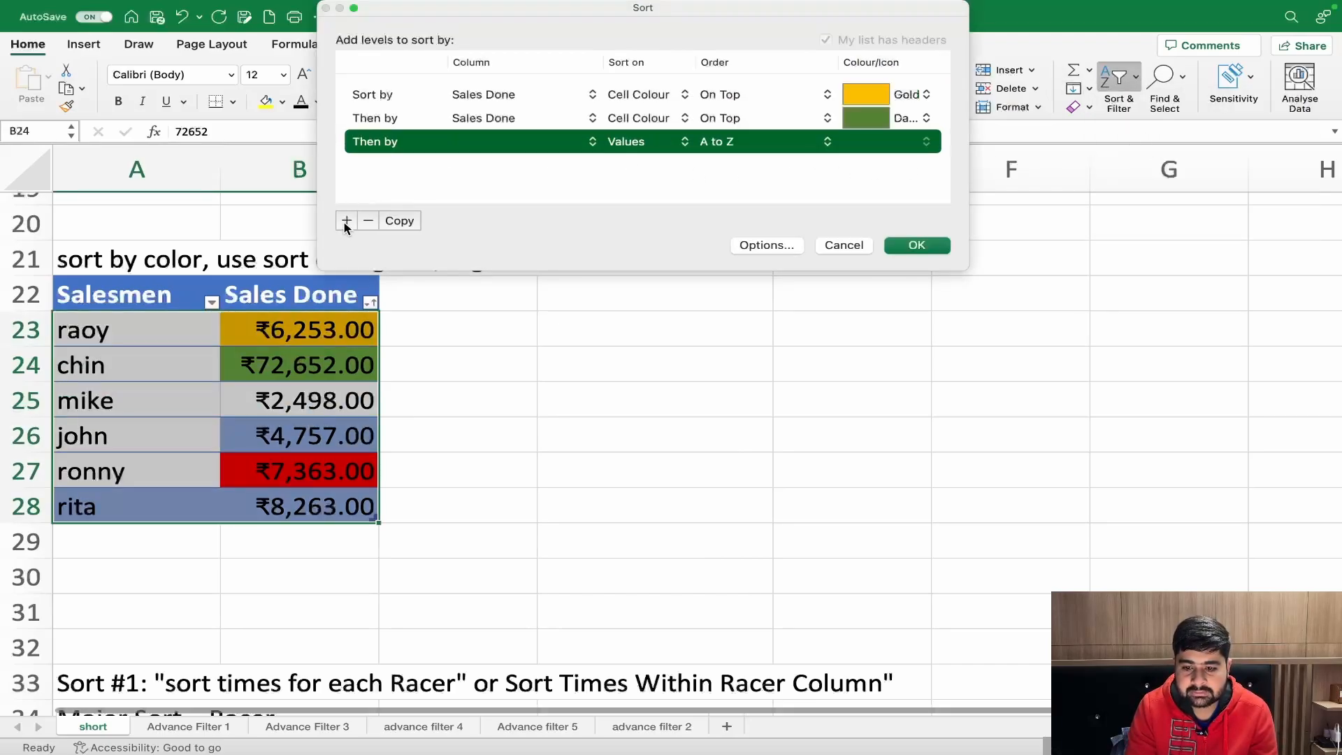
{"action": "left_click", "coordinate": [497, 146]}
{"action": "left_click", "coordinate": [490, 165]}
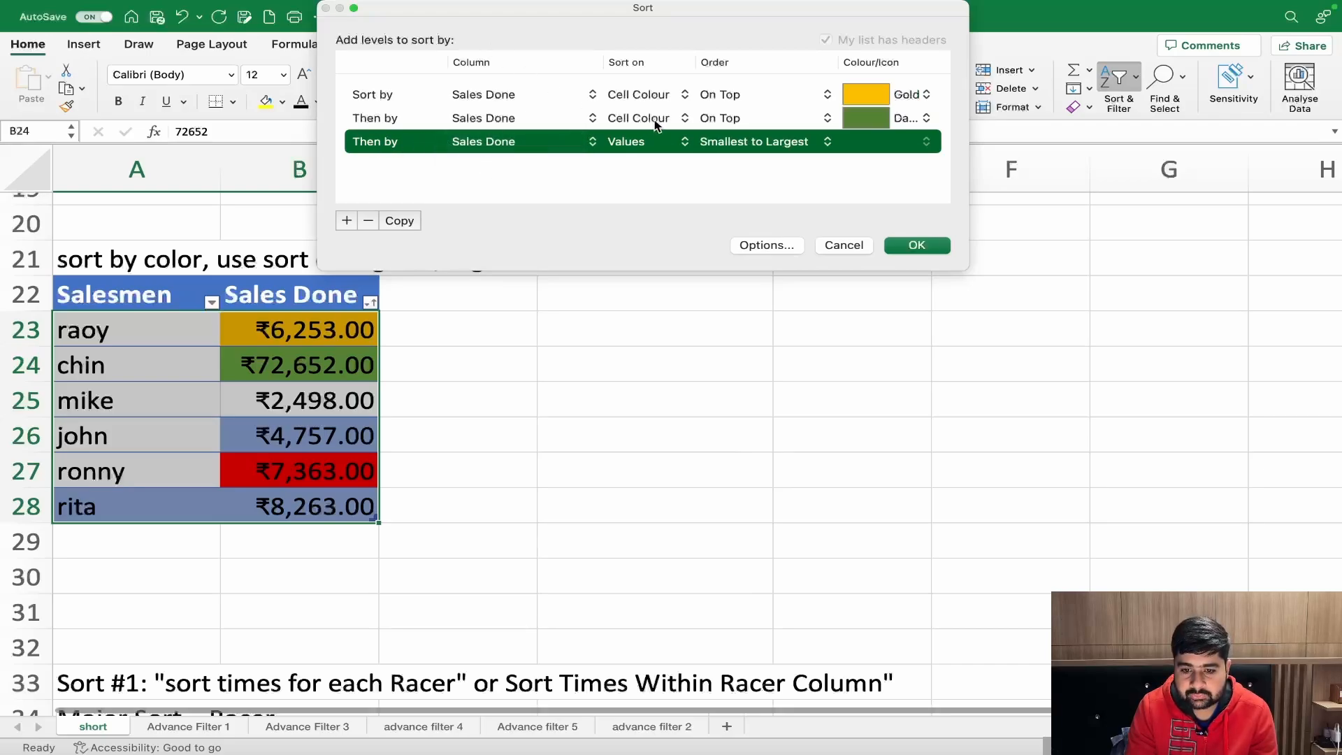
{"action": "left_click", "coordinate": [643, 141]}
{"action": "left_click", "coordinate": [639, 159]}
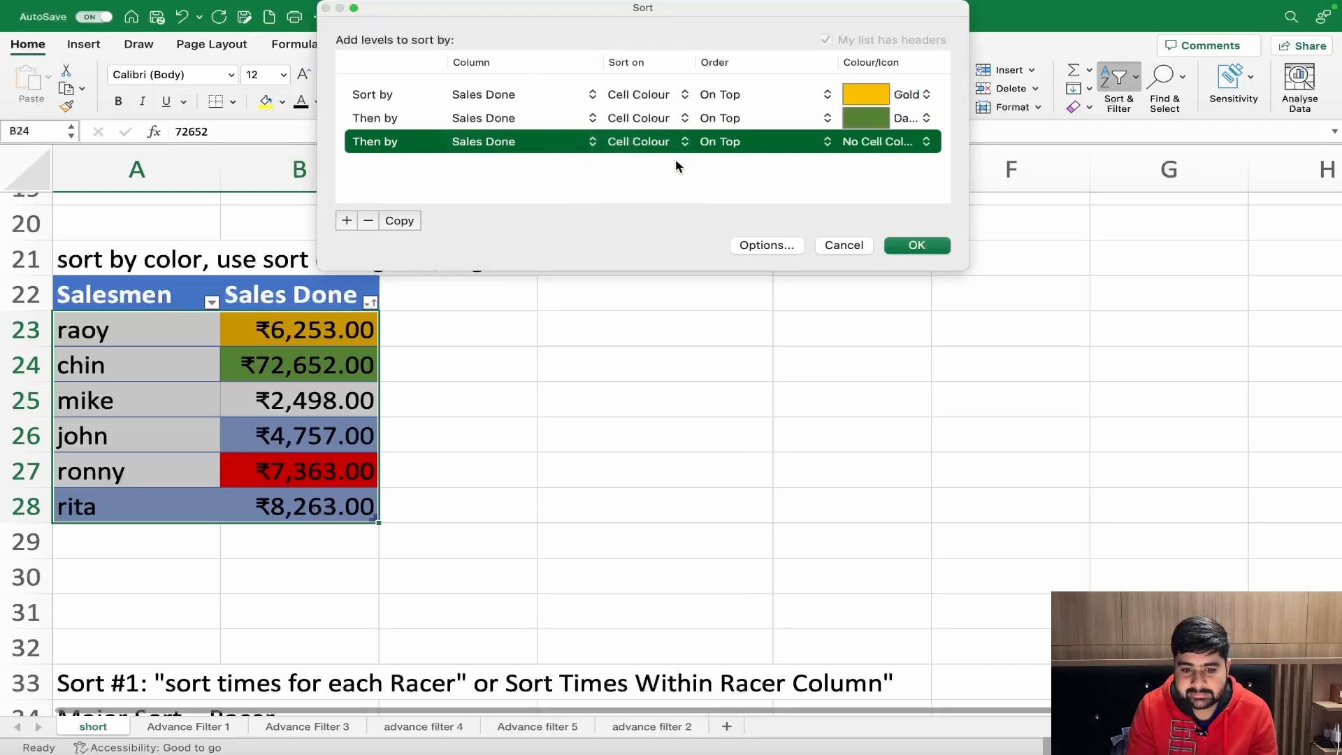
{"action": "left_click", "coordinate": [861, 142]}
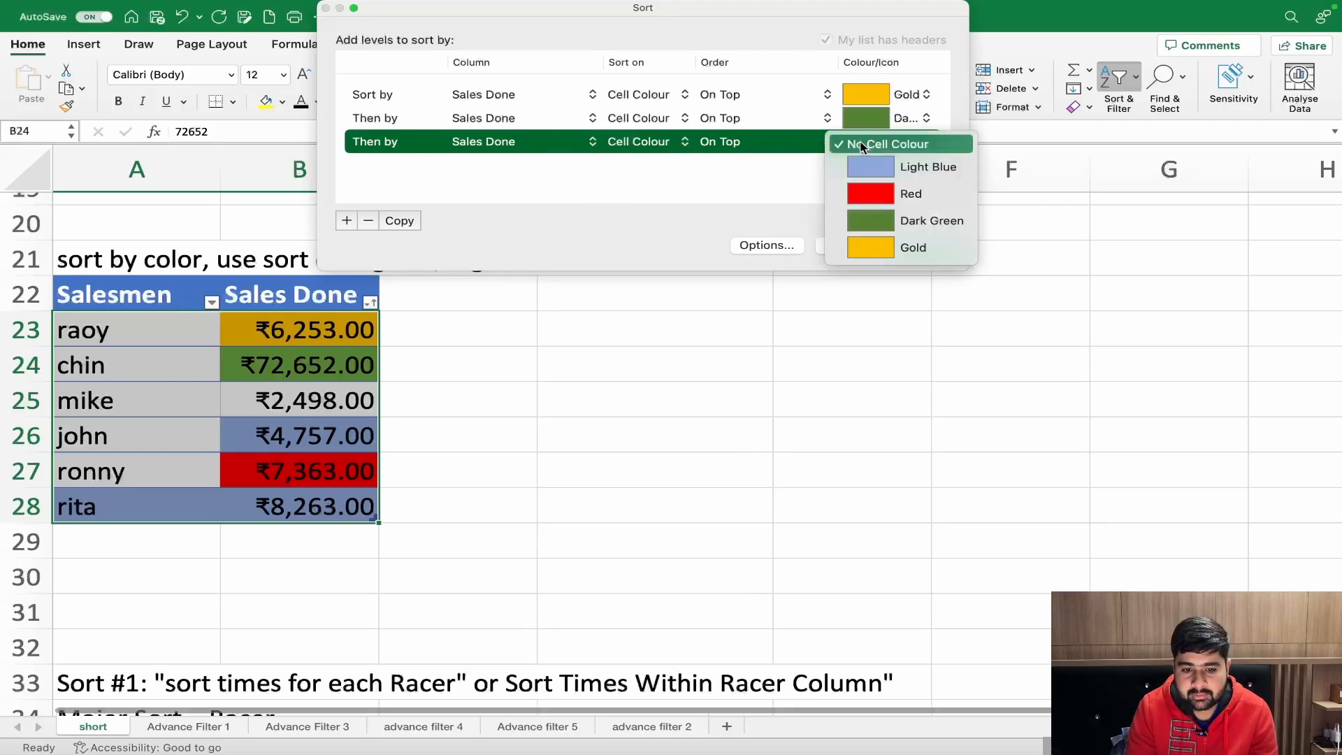
{"action": "left_click", "coordinate": [889, 189]}
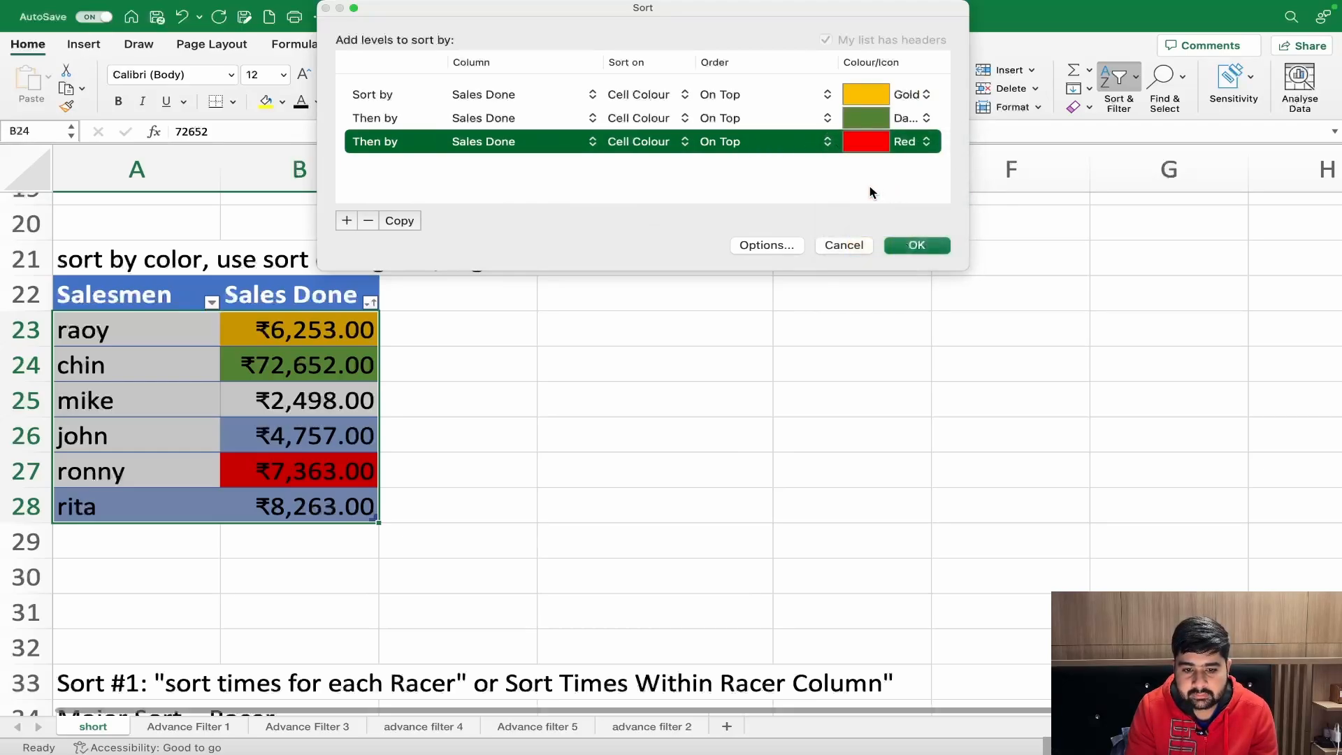
- Add a fourth sort level on Sales Done by Cell Colour with Light Blue On Top, and apply the multi-level sort
{"action": "left_click", "coordinate": [346, 221]}
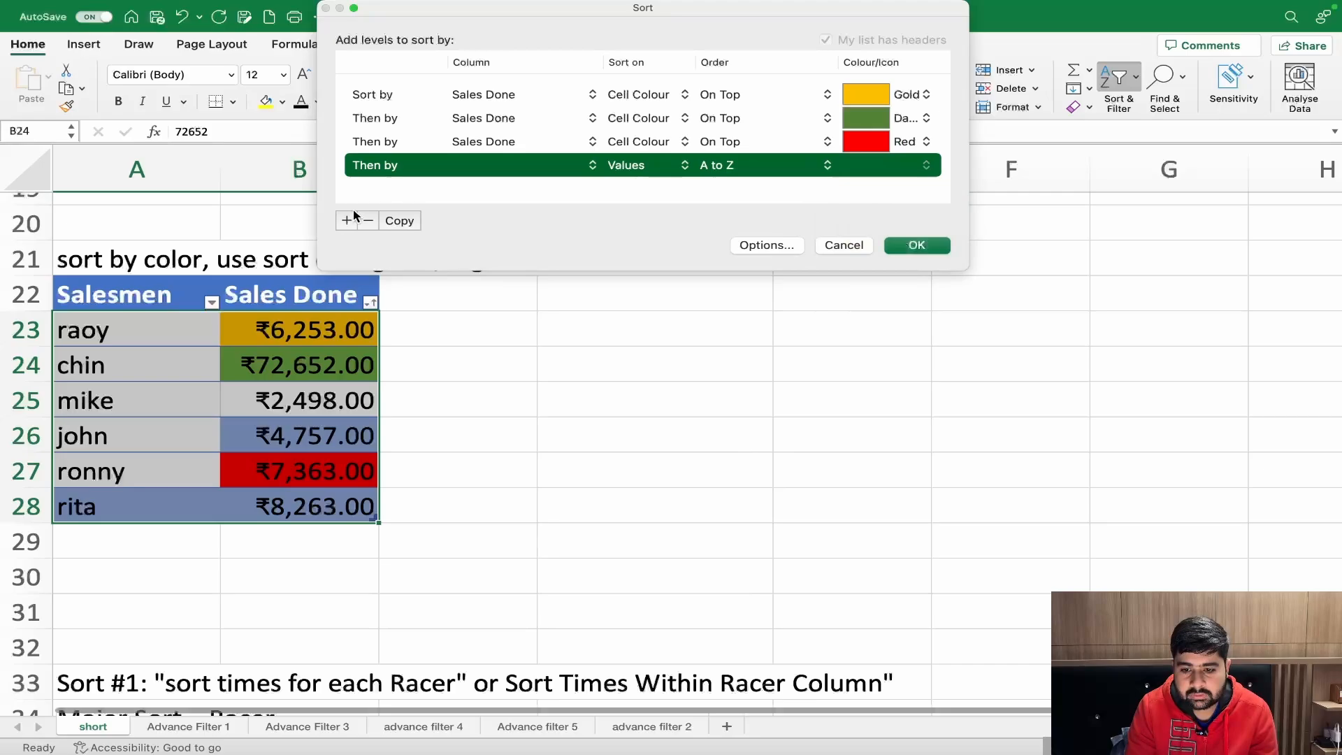
{"action": "left_click", "coordinate": [479, 166]}
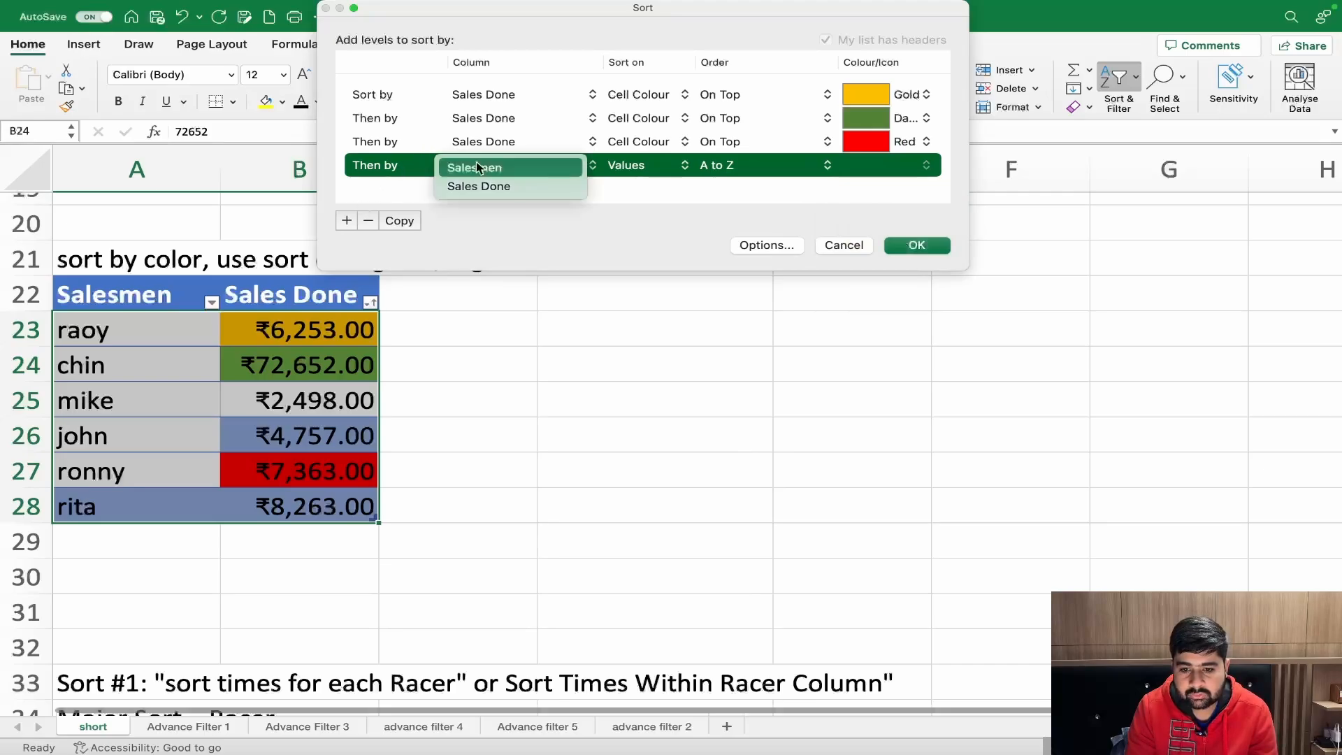
{"action": "left_click", "coordinate": [506, 187]}
{"action": "left_click", "coordinate": [634, 170]}
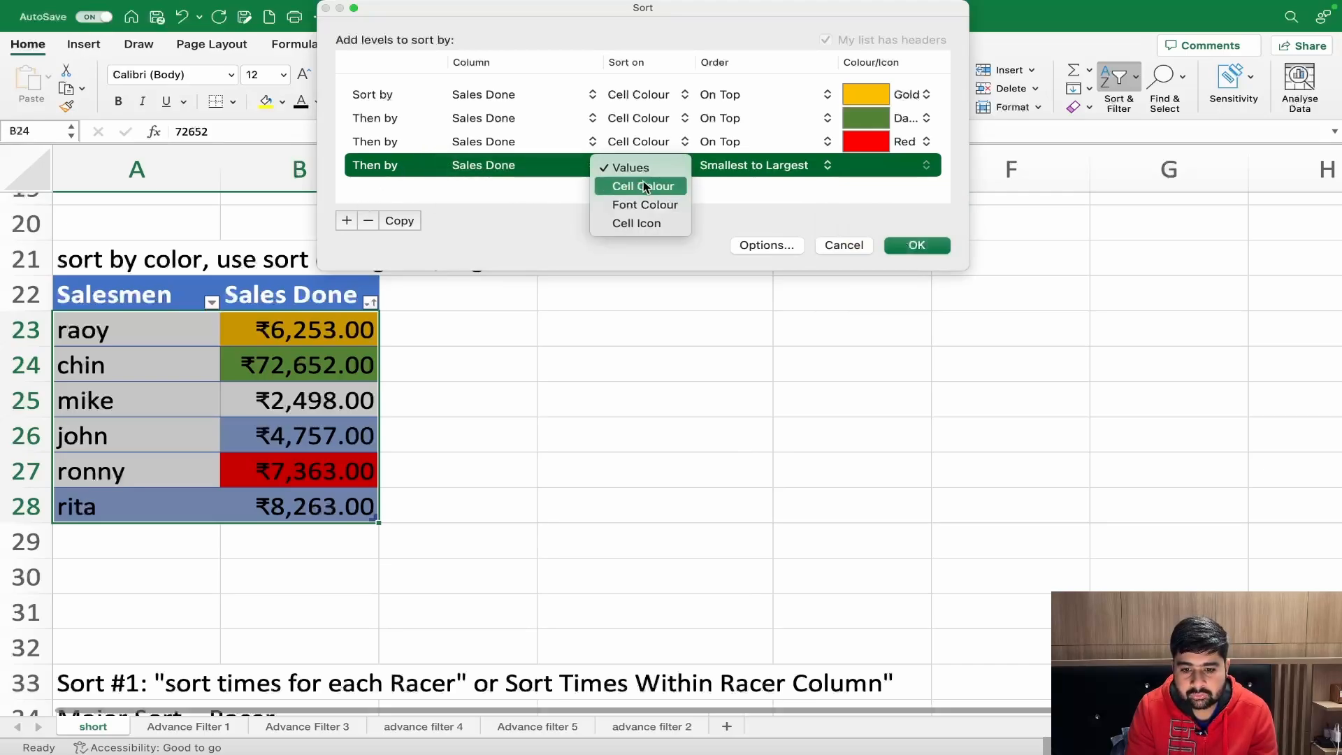
{"action": "left_click", "coordinate": [643, 181]}
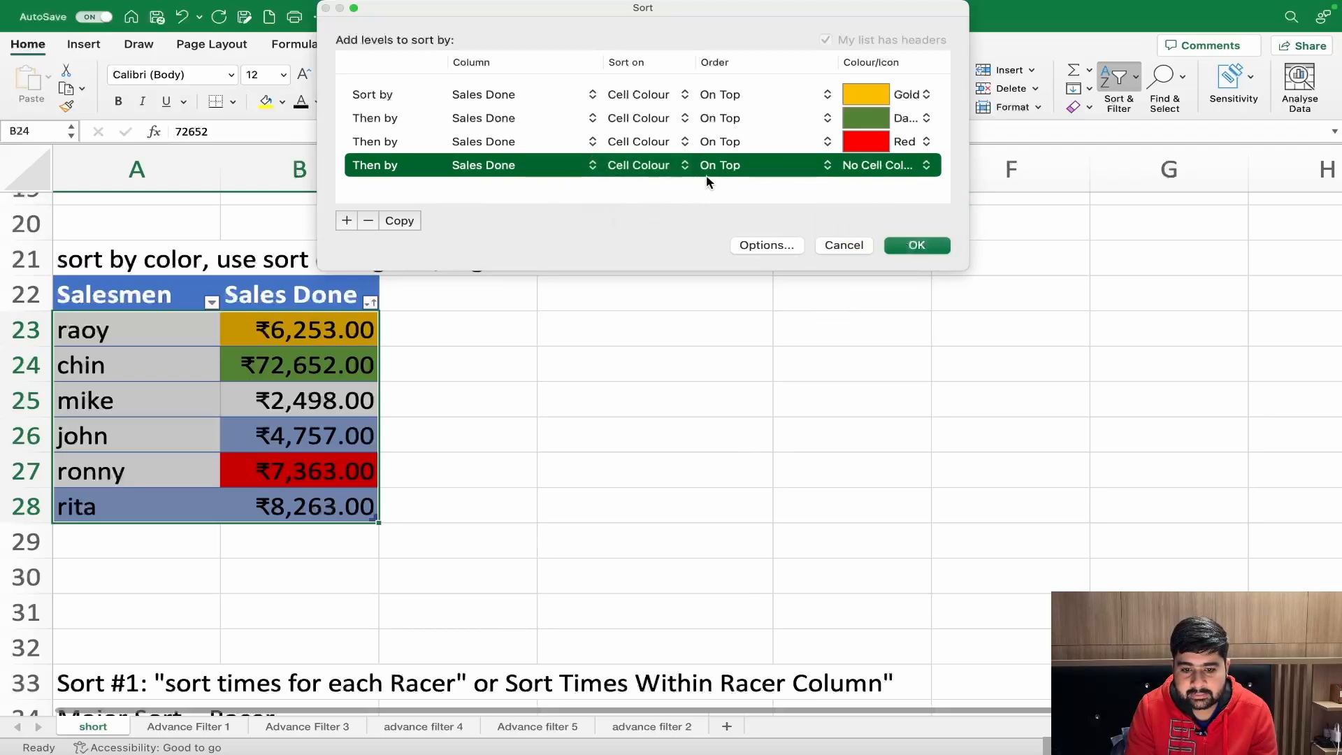
{"action": "left_click", "coordinate": [851, 165]}
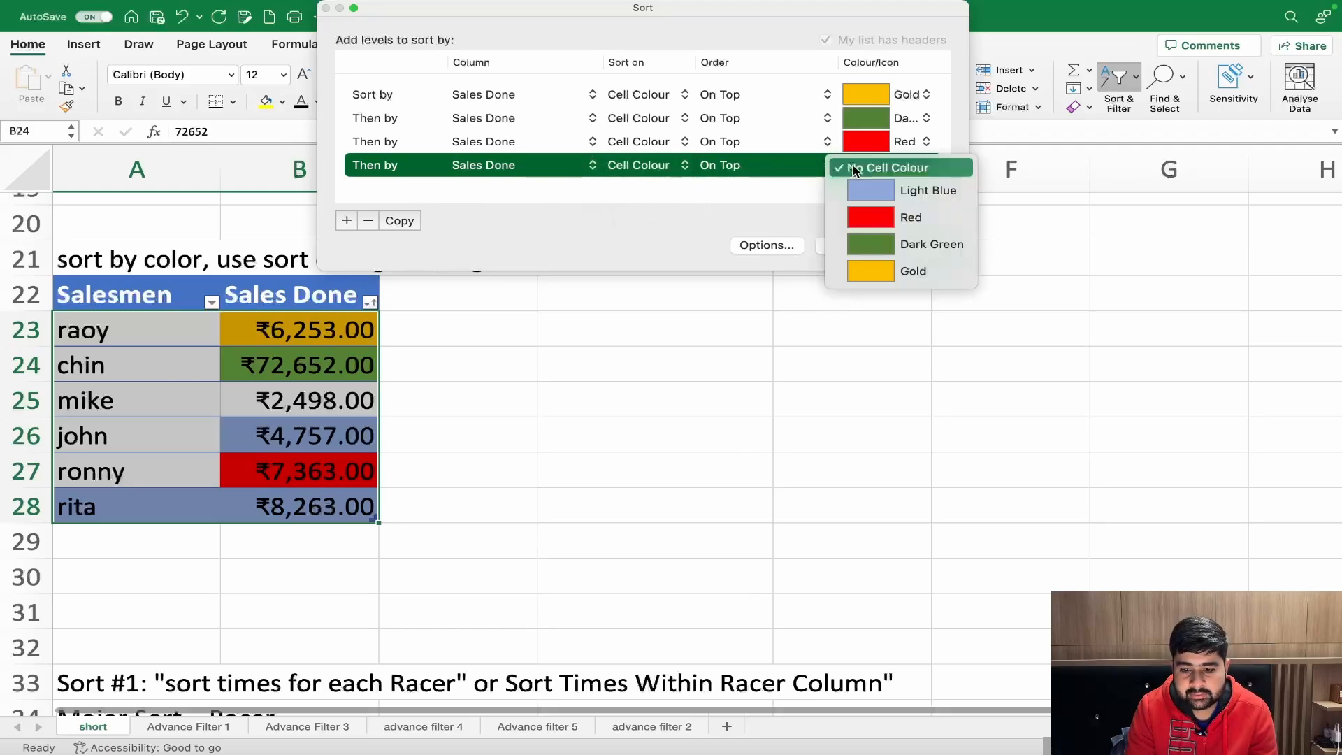
{"action": "left_click", "coordinate": [879, 190]}
{"action": "left_click", "coordinate": [914, 245]}
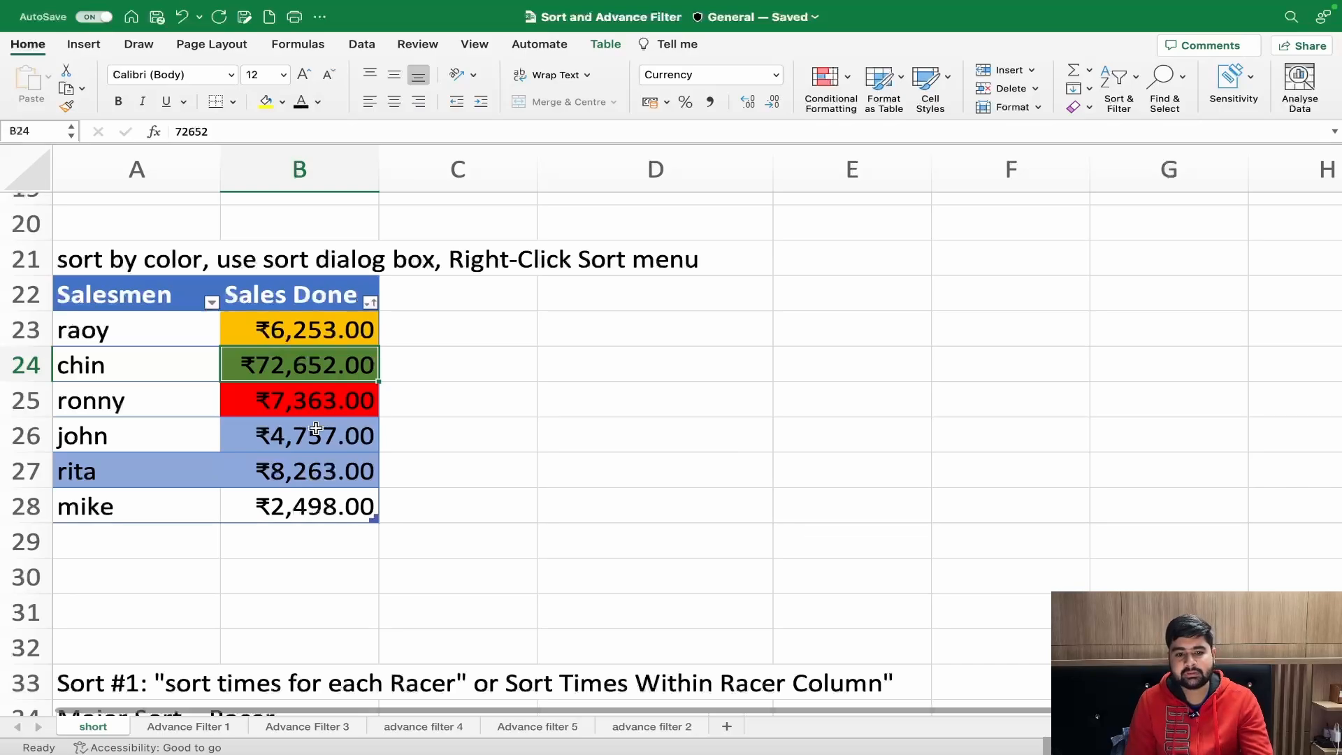
- Examine the Sort #1 instructions and the race table starting at row 36, especially its Racer and Time columns
{"action": "scroll", "coordinate": [316, 429], "scroll_direction": "down", "scroll_amount": 4}
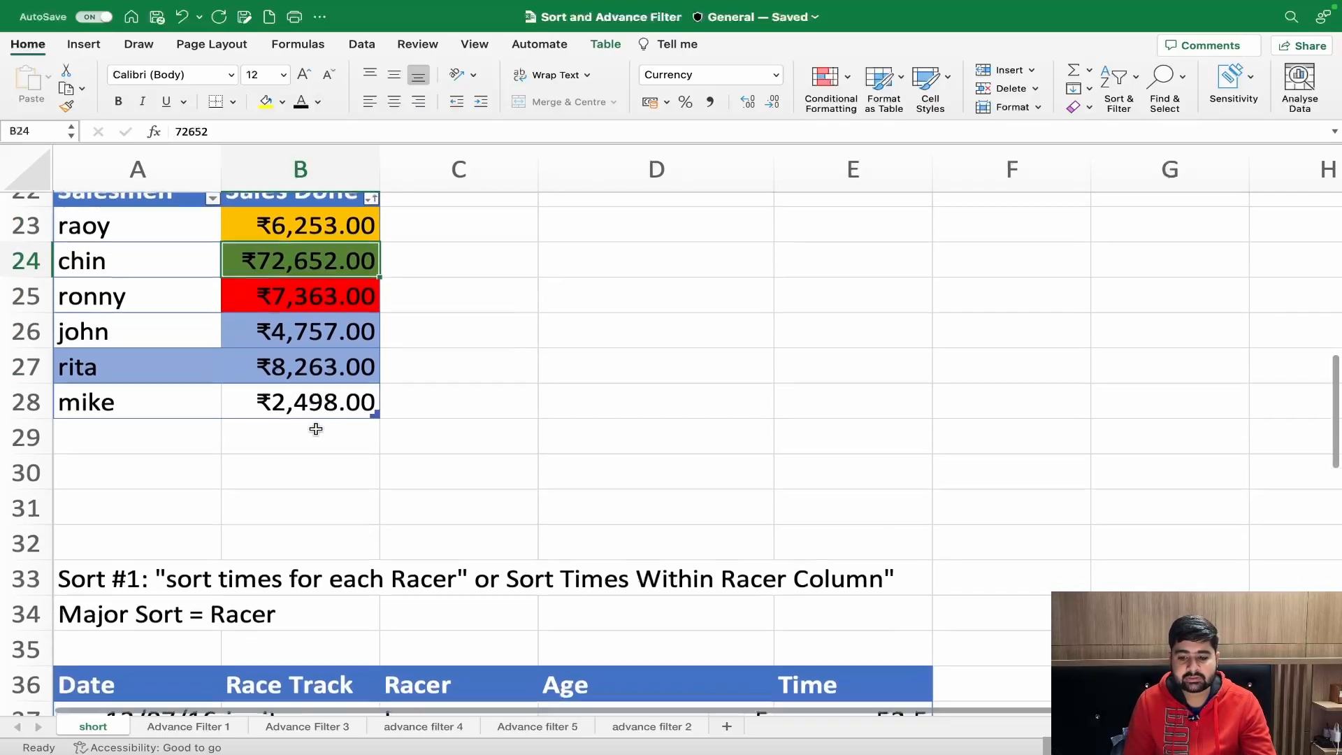
{"action": "left_click", "coordinate": [420, 487]}
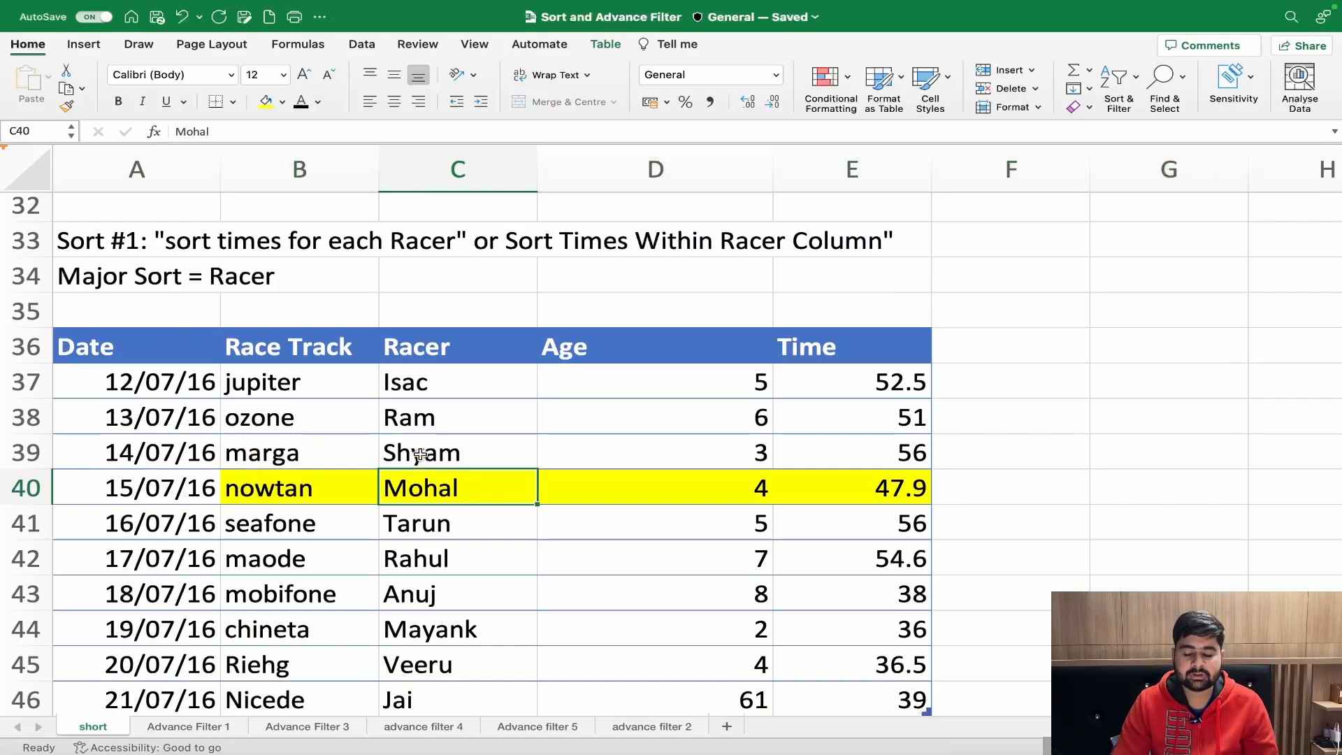
{"action": "scroll", "coordinate": [398, 379], "scroll_direction": "up", "scroll_amount": 3}
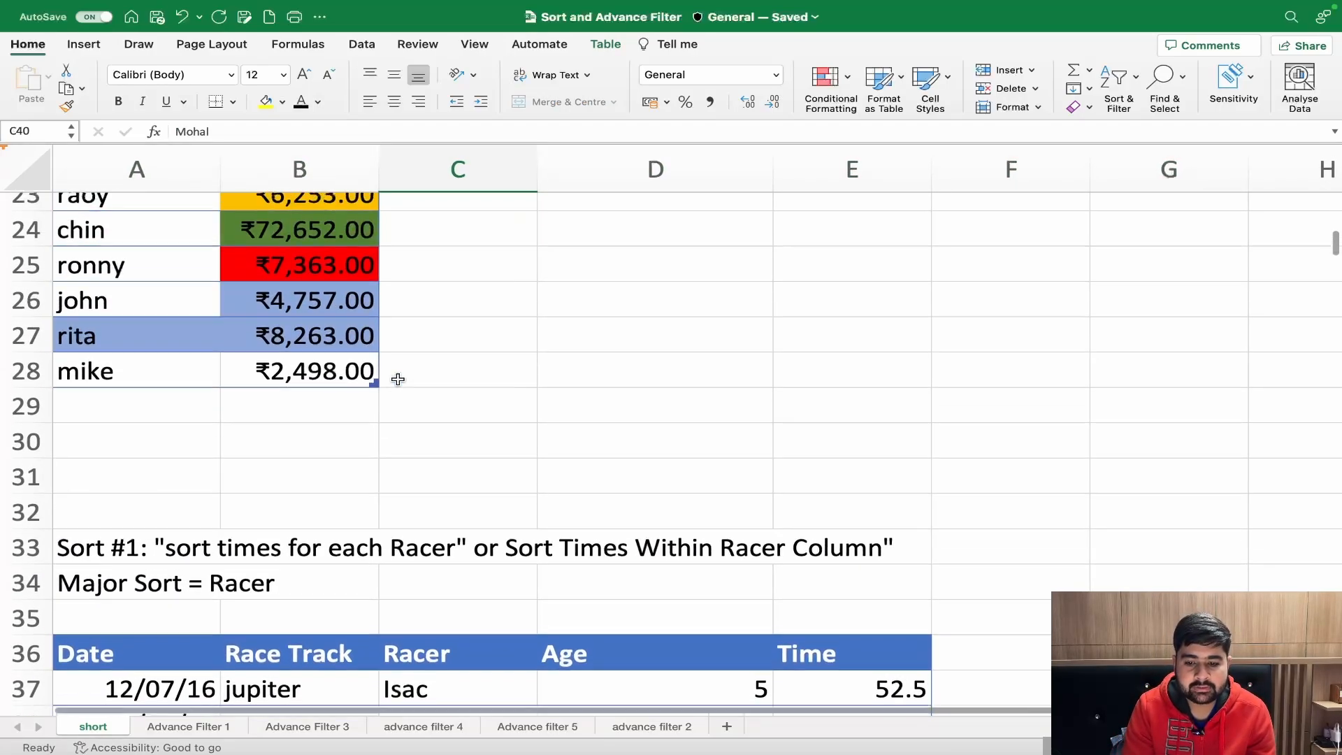
{"action": "scroll", "coordinate": [397, 378], "scroll_direction": "up", "scroll_amount": 3}
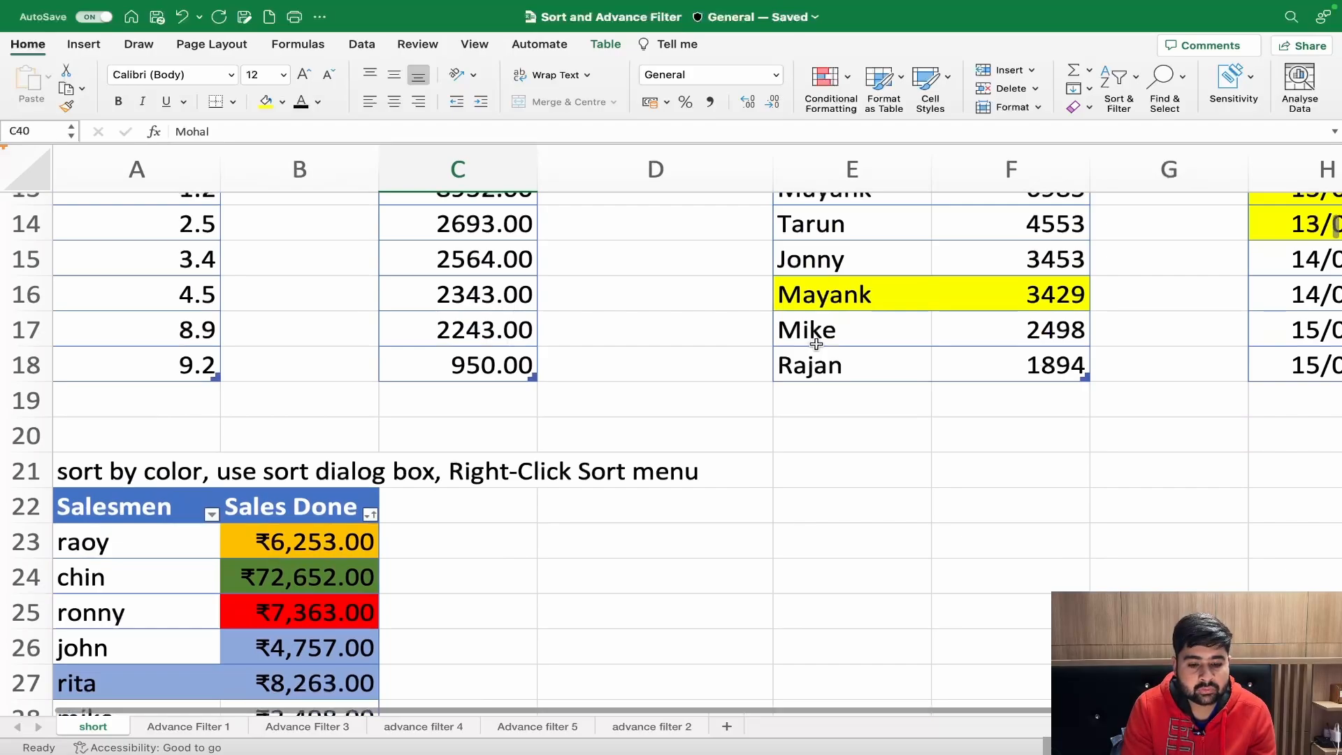
{"action": "scroll", "coordinate": [816, 344], "scroll_direction": "down", "scroll_amount": 5}
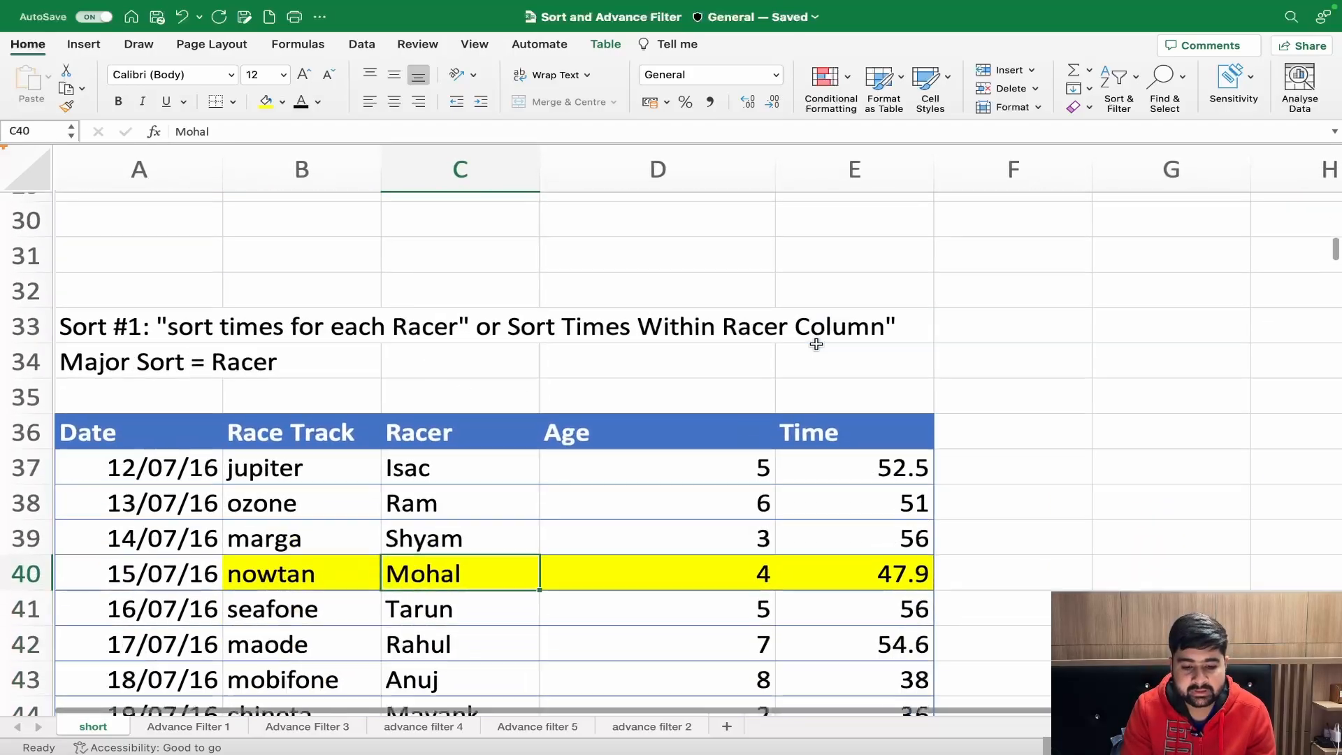
{"action": "scroll", "coordinate": [816, 344], "scroll_direction": "down", "scroll_amount": 1}
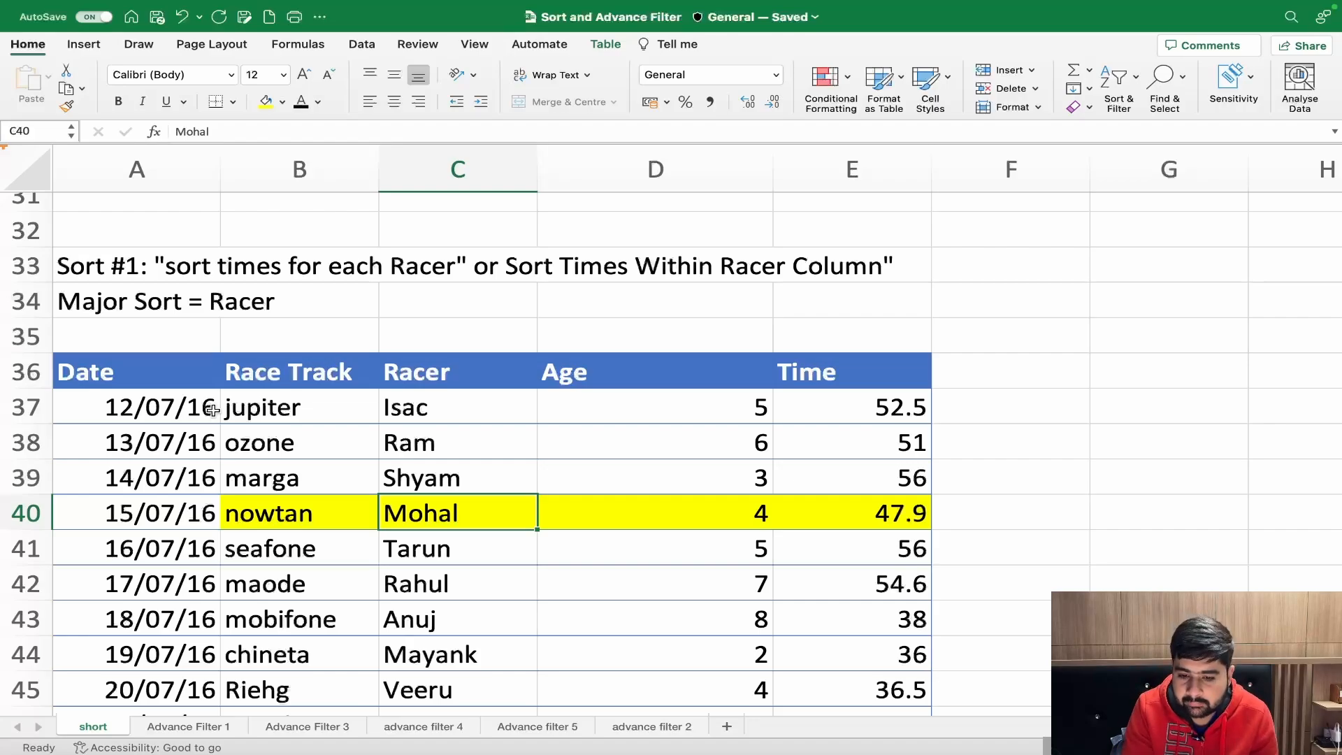
{"action": "scroll", "coordinate": [280, 488], "scroll_direction": "down", "scroll_amount": 3}
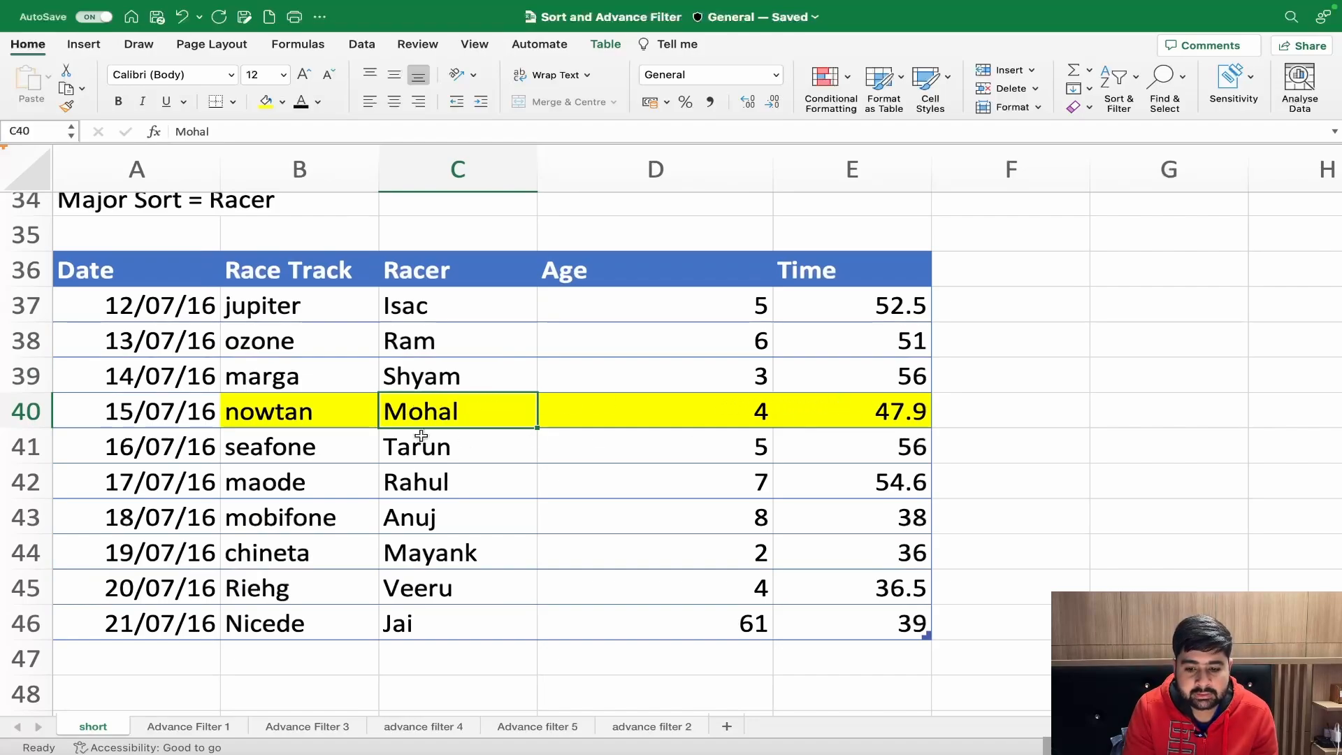
{"action": "left_click", "coordinate": [432, 276]}
{"action": "scroll", "coordinate": [432, 276], "scroll_direction": "up", "scroll_amount": 1}
{"action": "scroll", "coordinate": [432, 277], "scroll_direction": "up", "scroll_amount": 2}
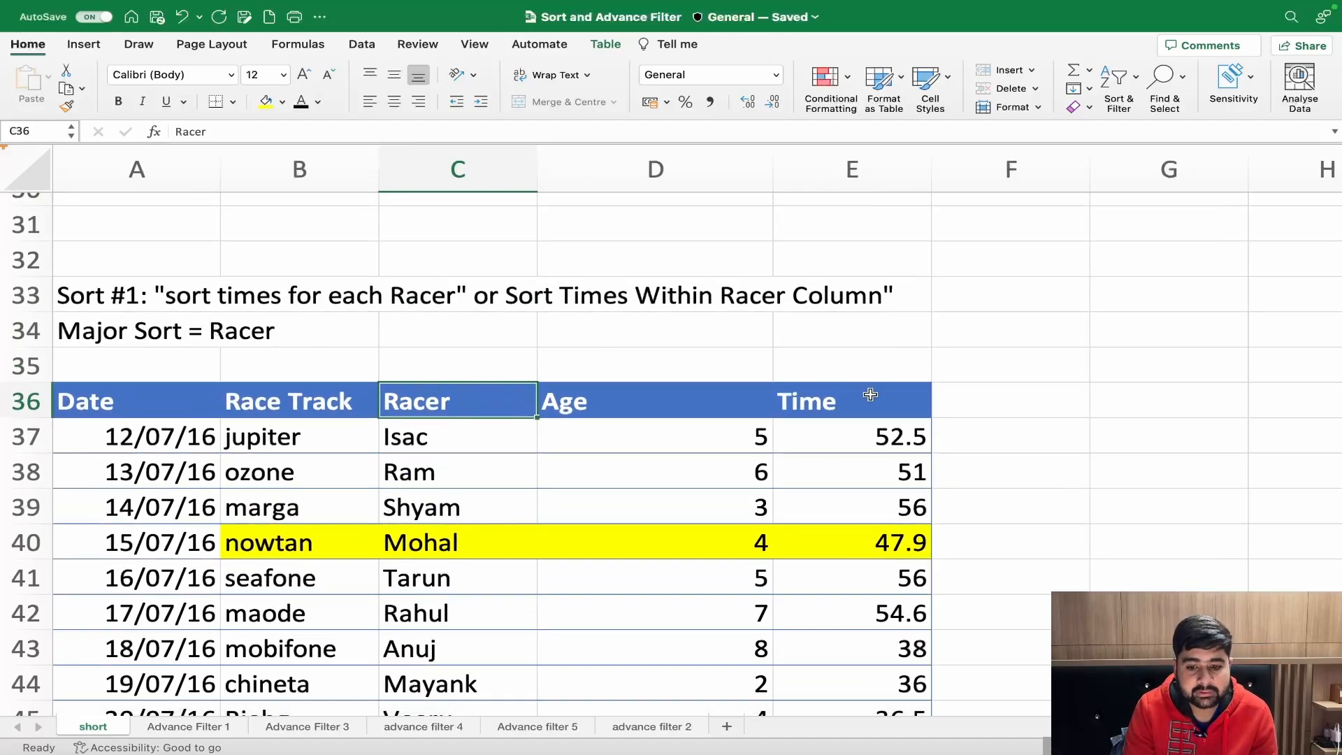
{"action": "left_click", "coordinate": [479, 443]}
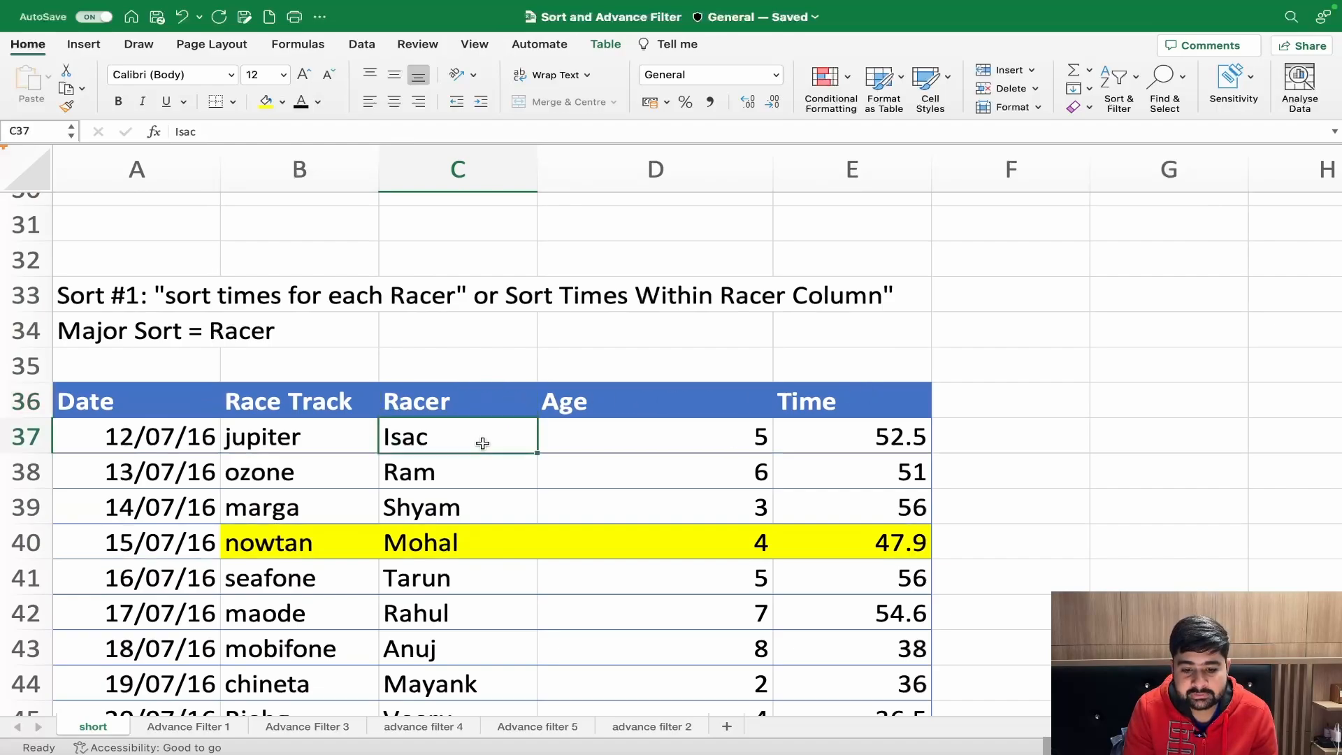
{"action": "left_click", "coordinate": [871, 451]}
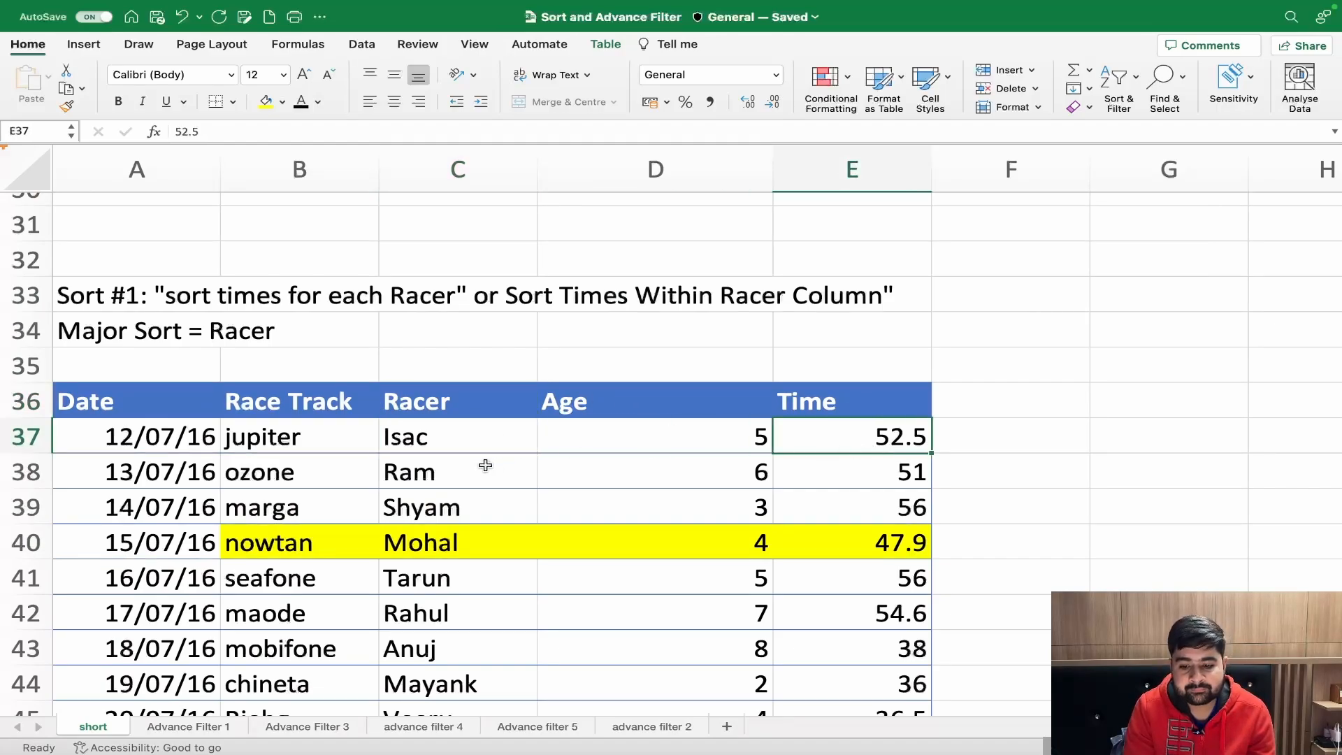
{"action": "left_click", "coordinate": [463, 474]}
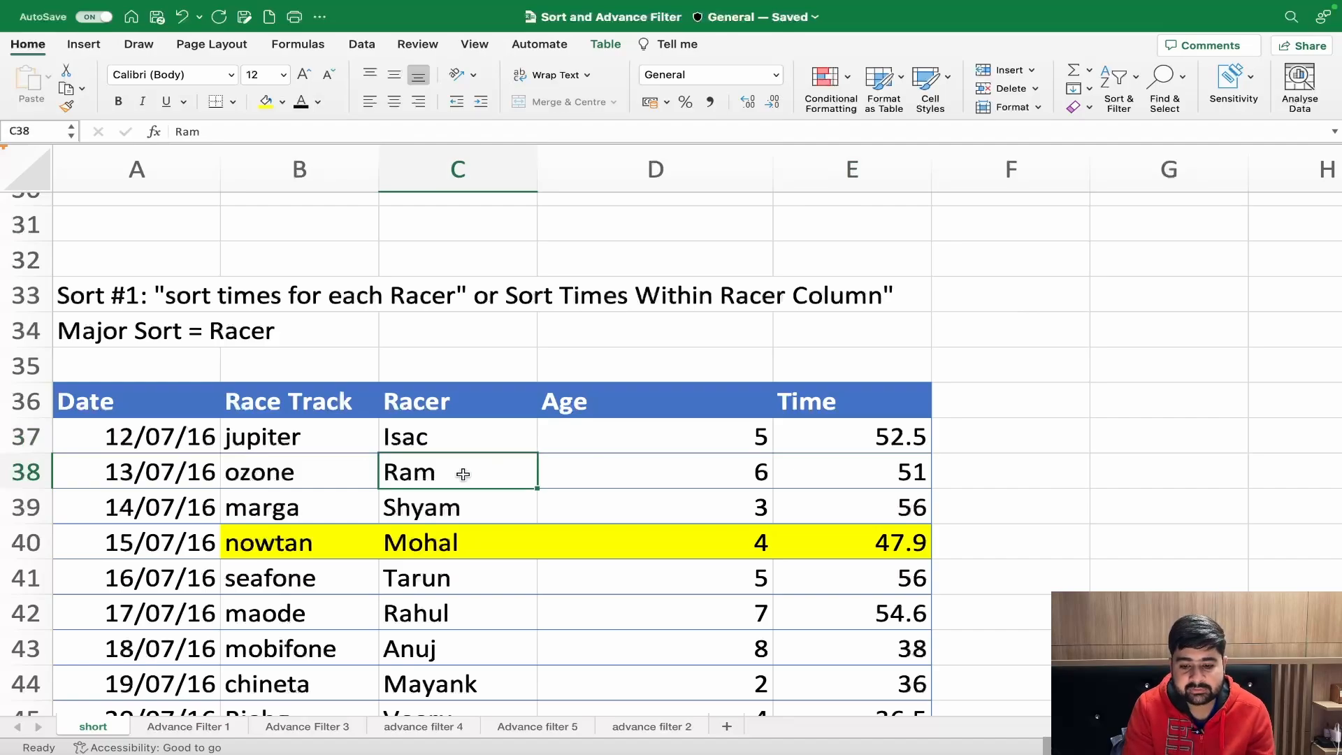
- Custom sort the race table starting at row 36 by Racer, on Values, in A to Z order
{"action": "left_click", "coordinate": [471, 580]}
{"action": "left_click", "coordinate": [704, 506]}
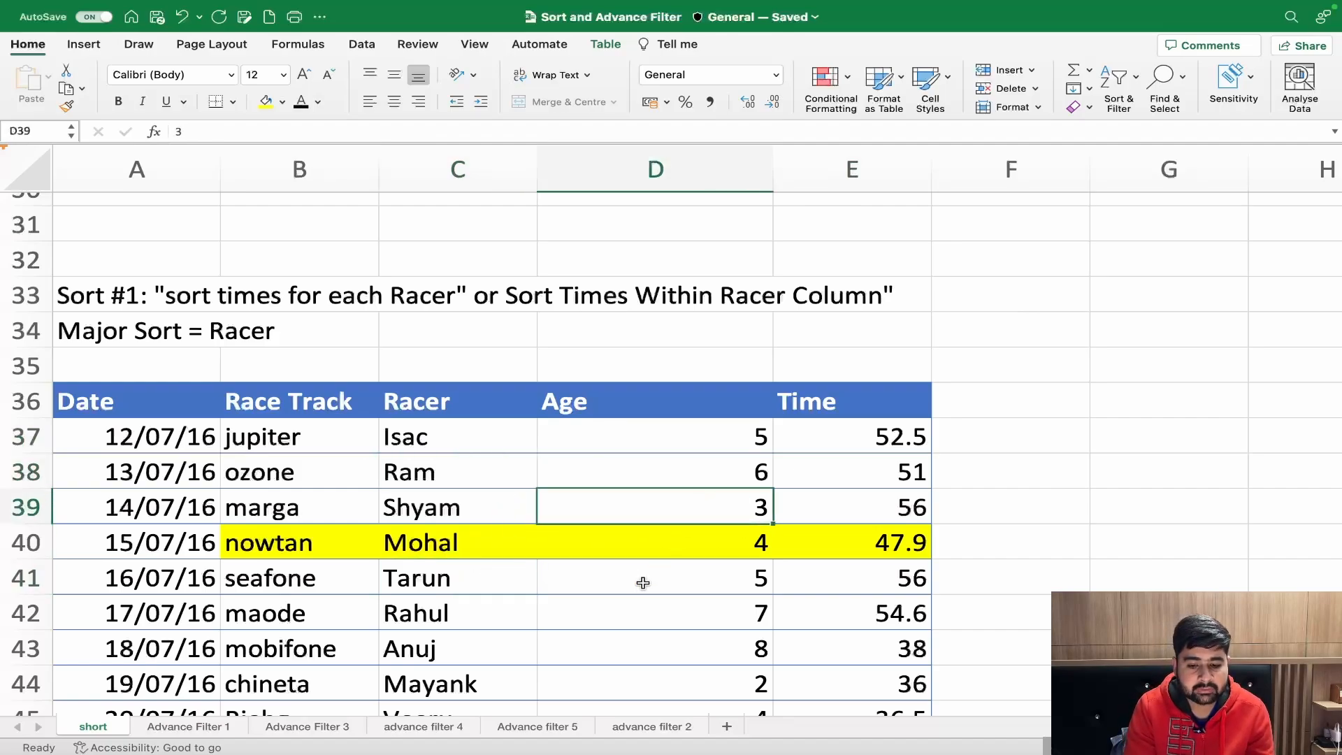
{"action": "scroll", "coordinate": [643, 582], "scroll_direction": "down", "scroll_amount": 3}
{"action": "left_click", "coordinate": [517, 571]}
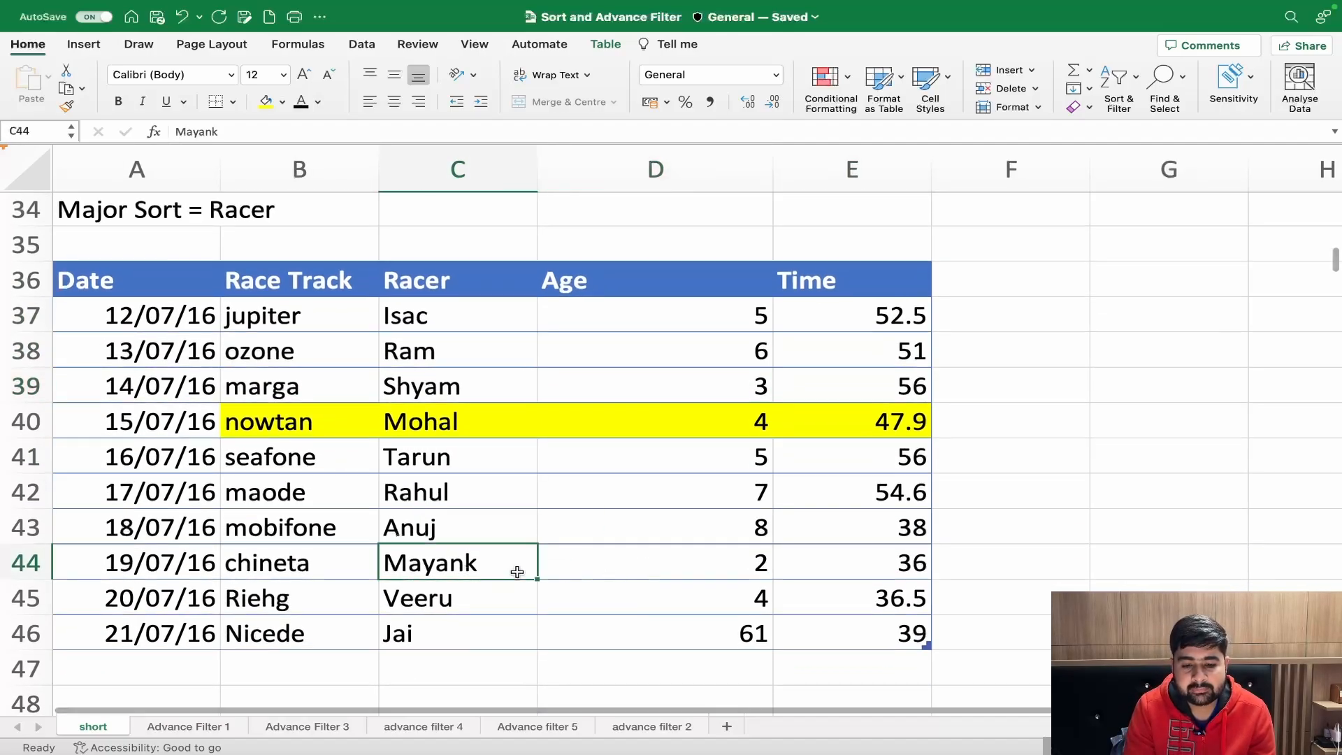
{"action": "left_click", "coordinate": [361, 44]}
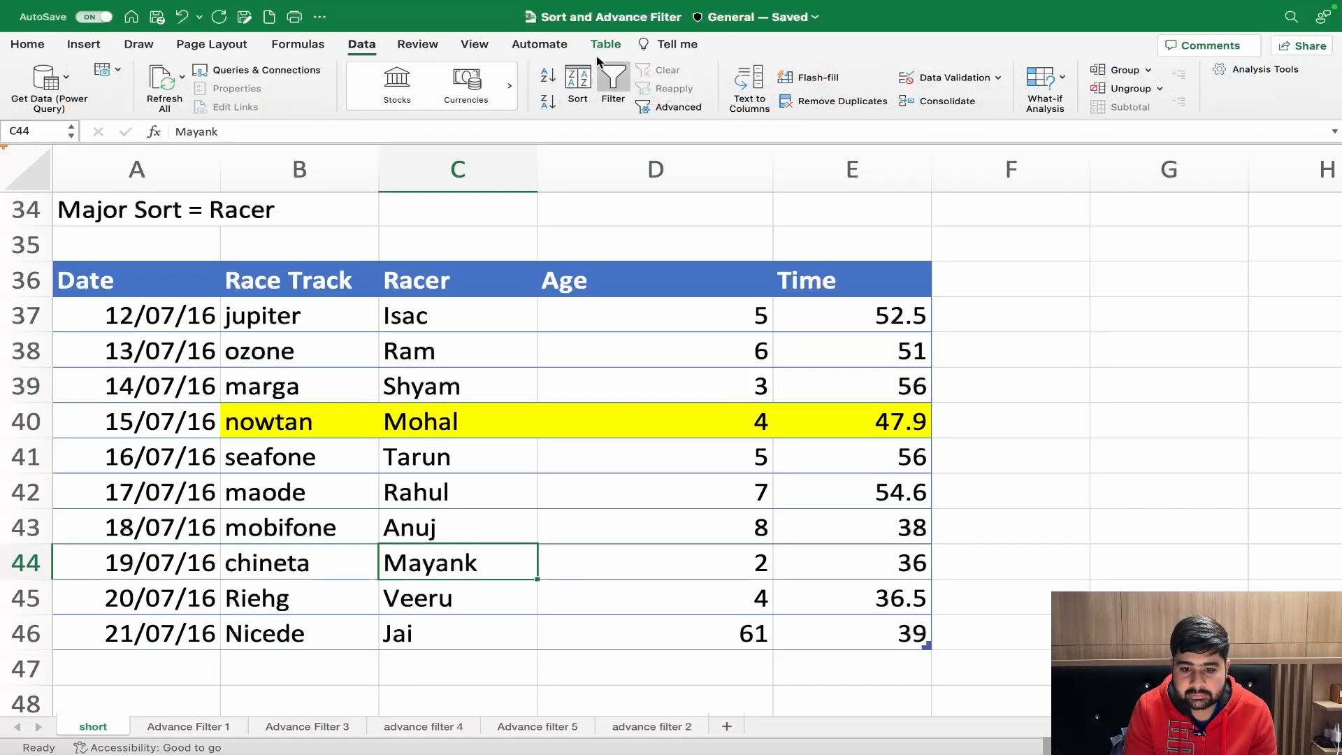
{"action": "left_click", "coordinate": [586, 84]}
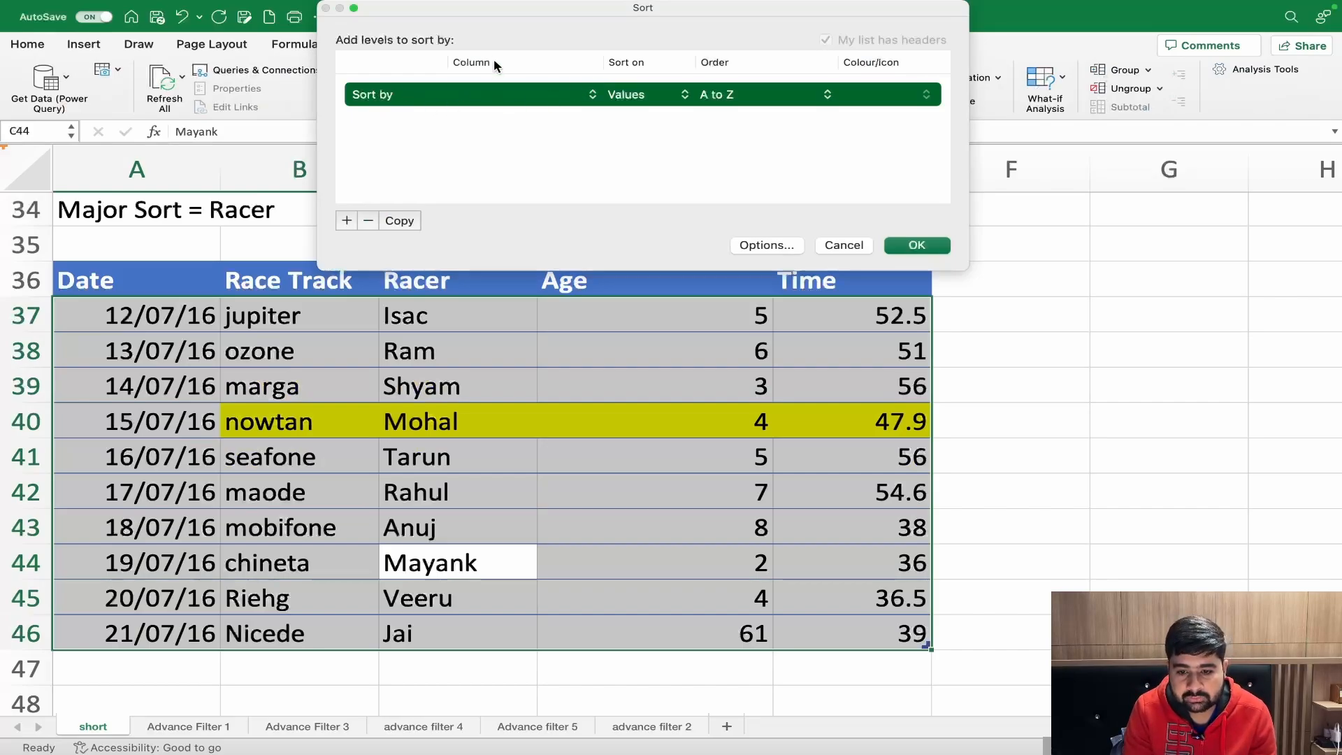
{"action": "left_click", "coordinate": [497, 91]}
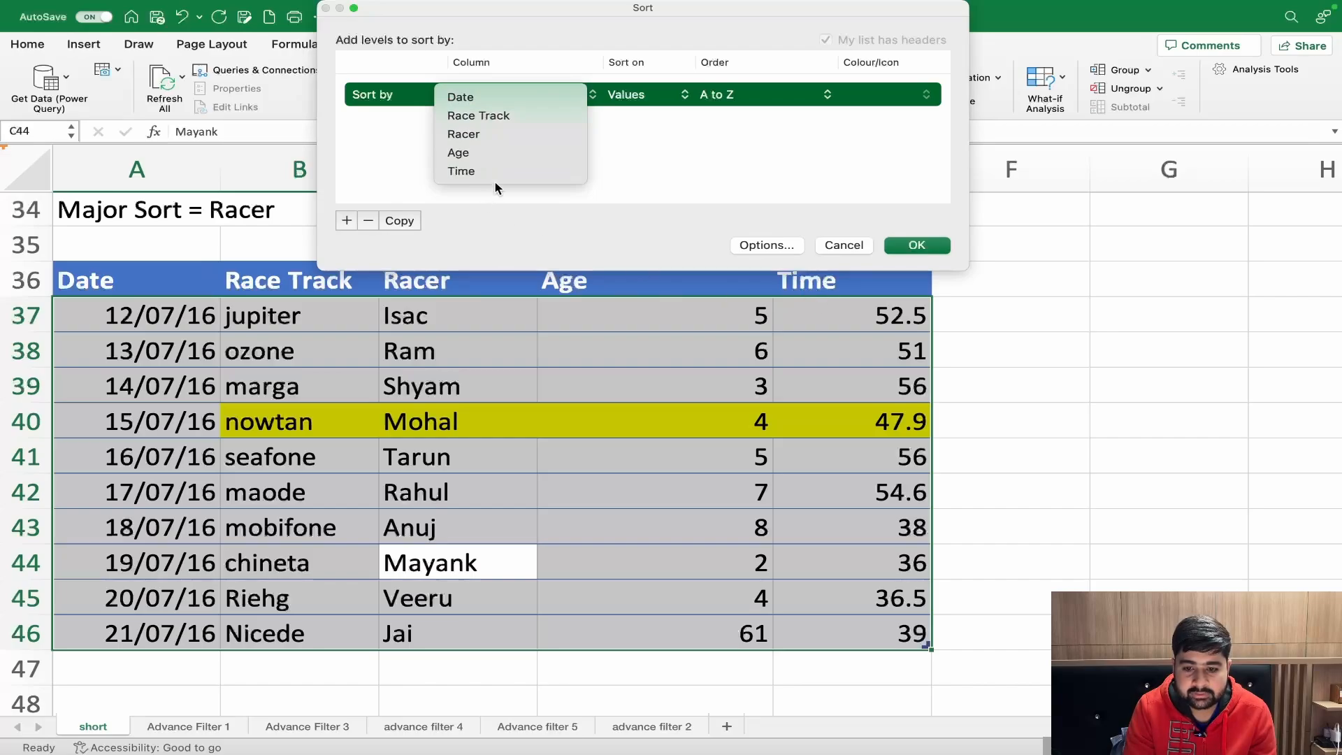
{"action": "left_click", "coordinate": [473, 136]}
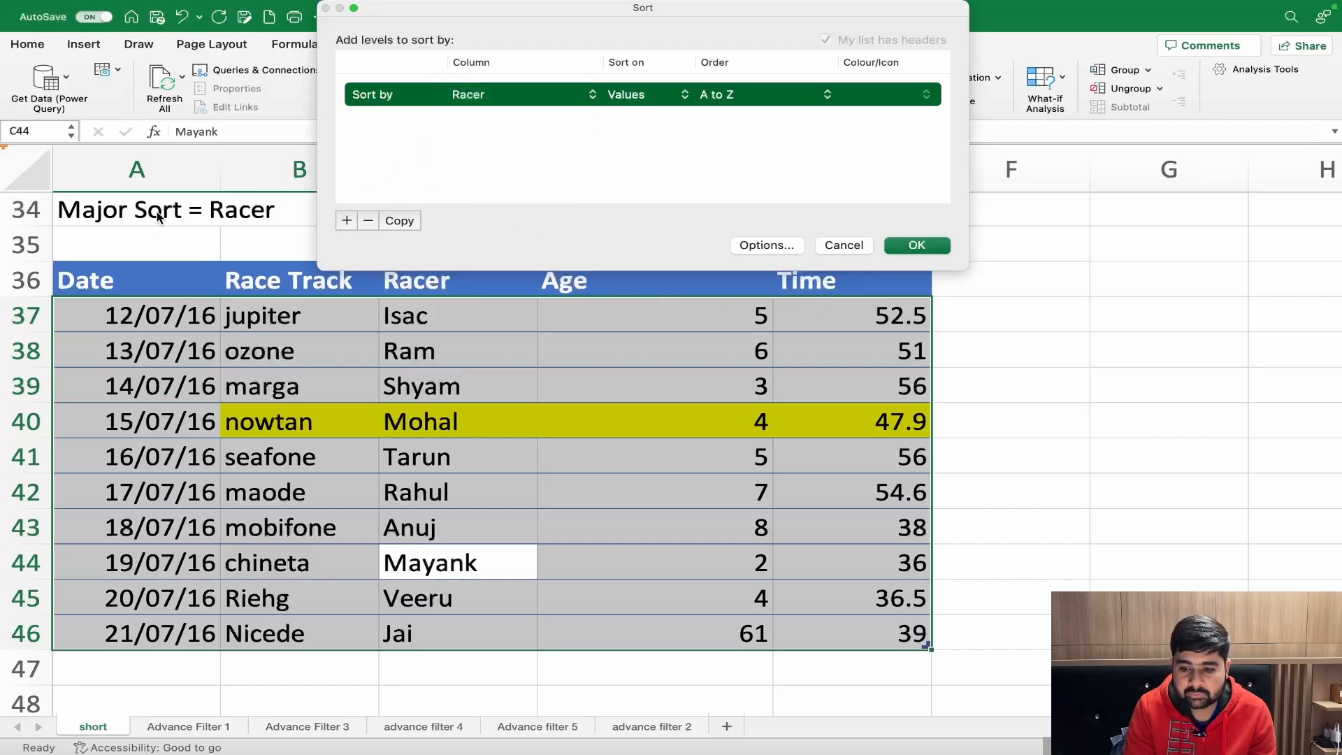
{"action": "left_click", "coordinate": [631, 95]}
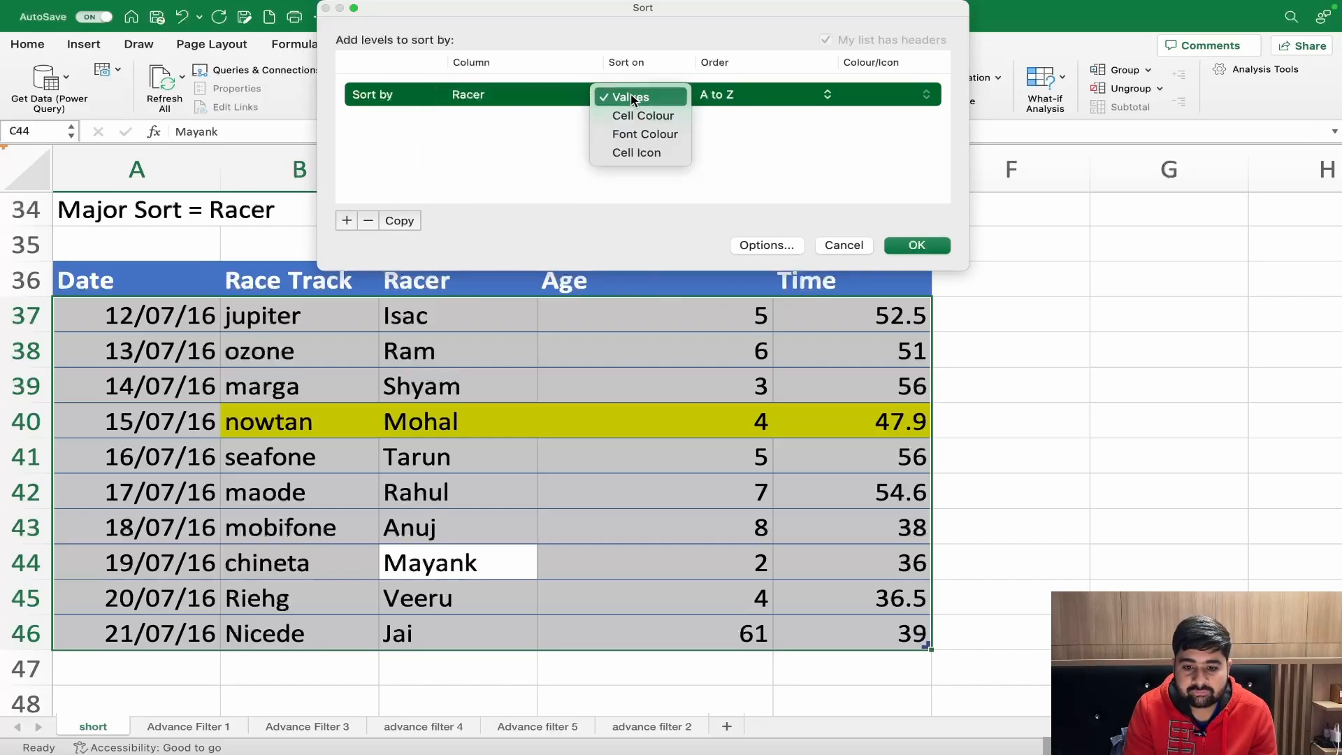
{"action": "left_click", "coordinate": [631, 97]}
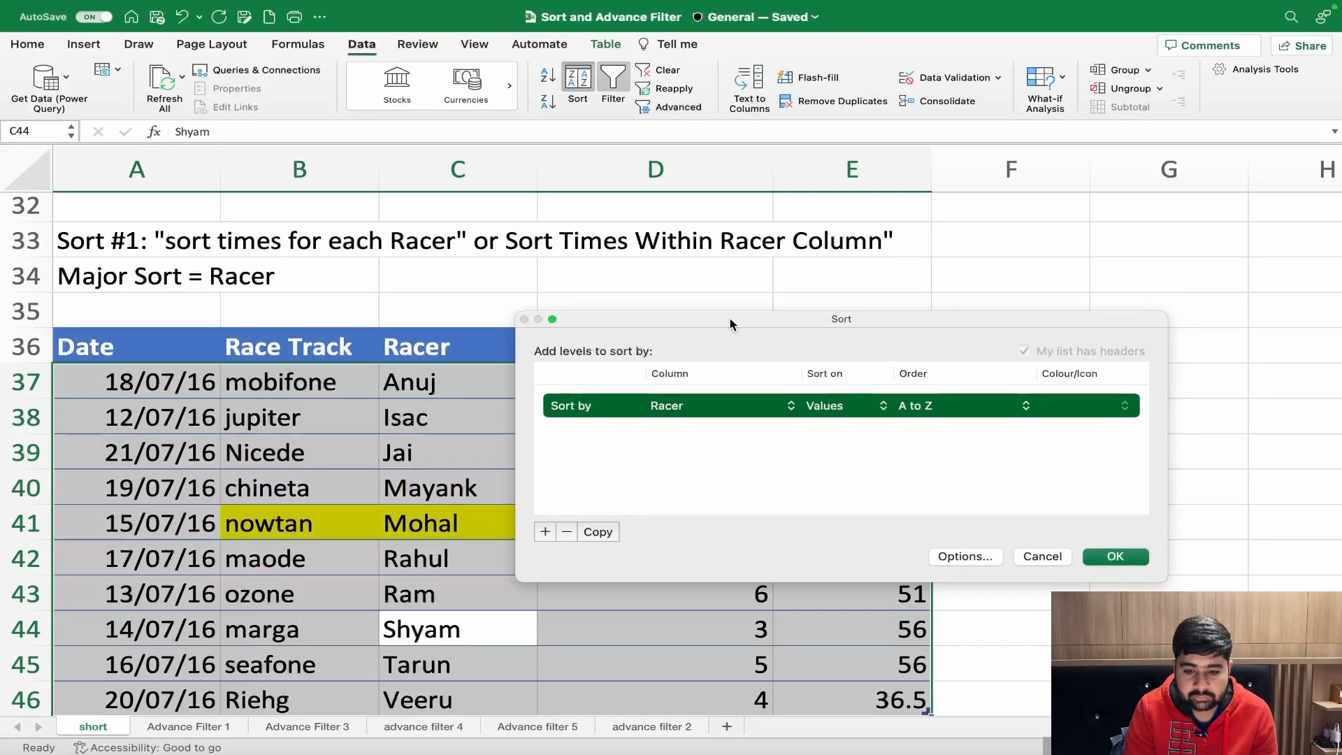
- Add a second sort level to the race table on Time, by Values, Smallest to Largest, and apply it
{"action": "left_click_drag", "start_coordinate": [728, 319], "coordinate": [689, 393]}
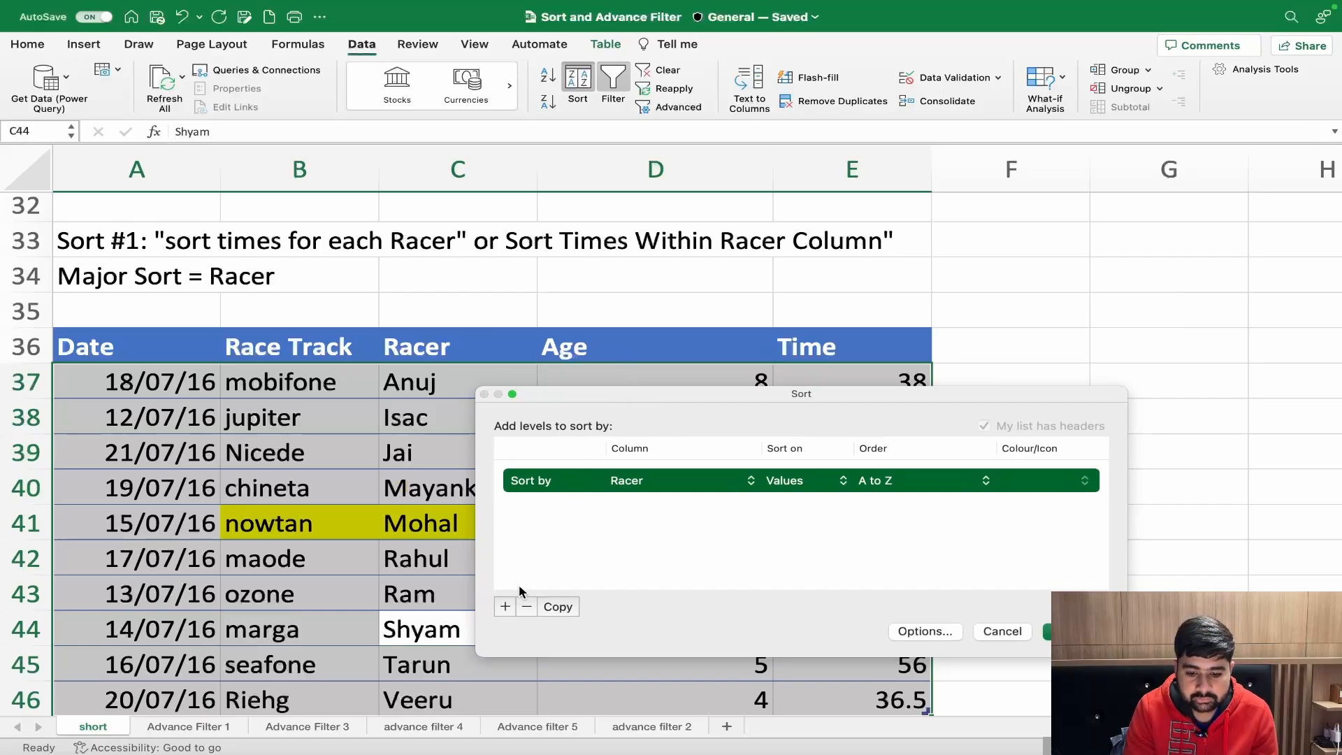
{"action": "left_click", "coordinate": [503, 606]}
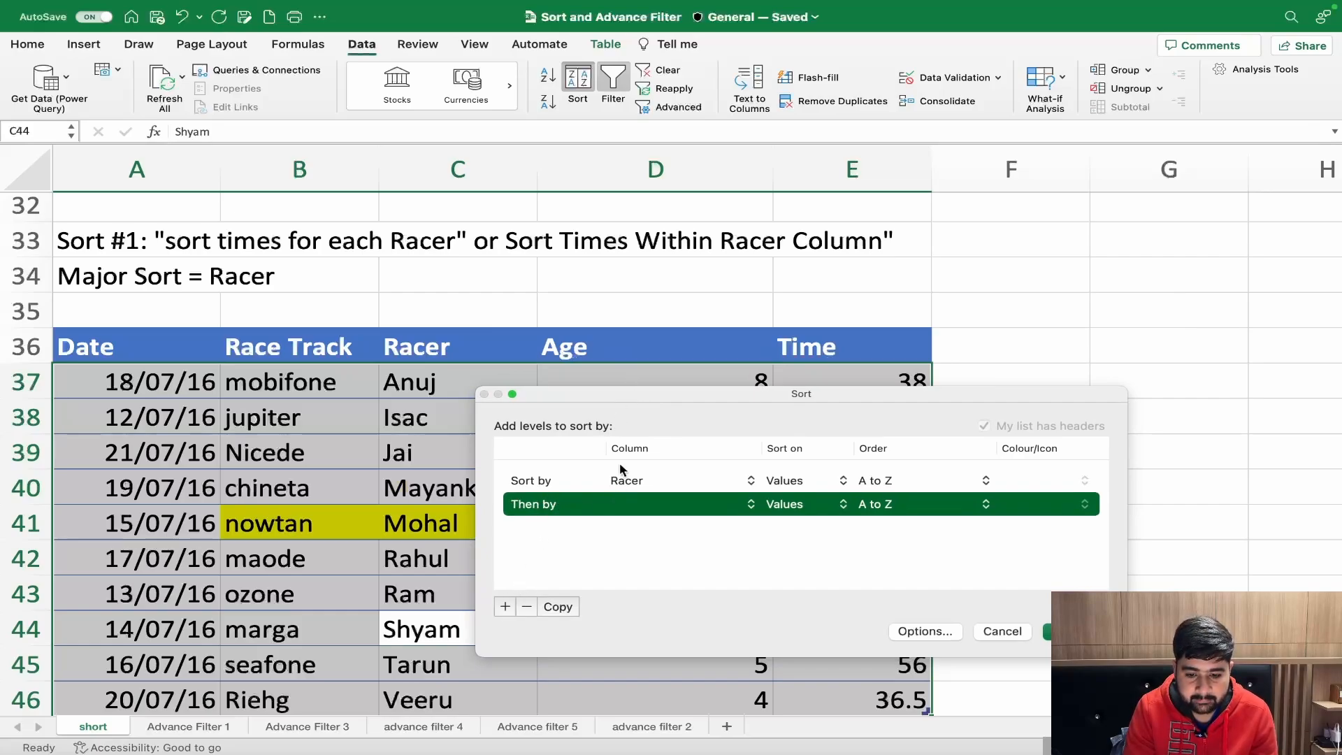
{"action": "left_click", "coordinate": [636, 503]}
{"action": "left_click", "coordinate": [635, 575]}
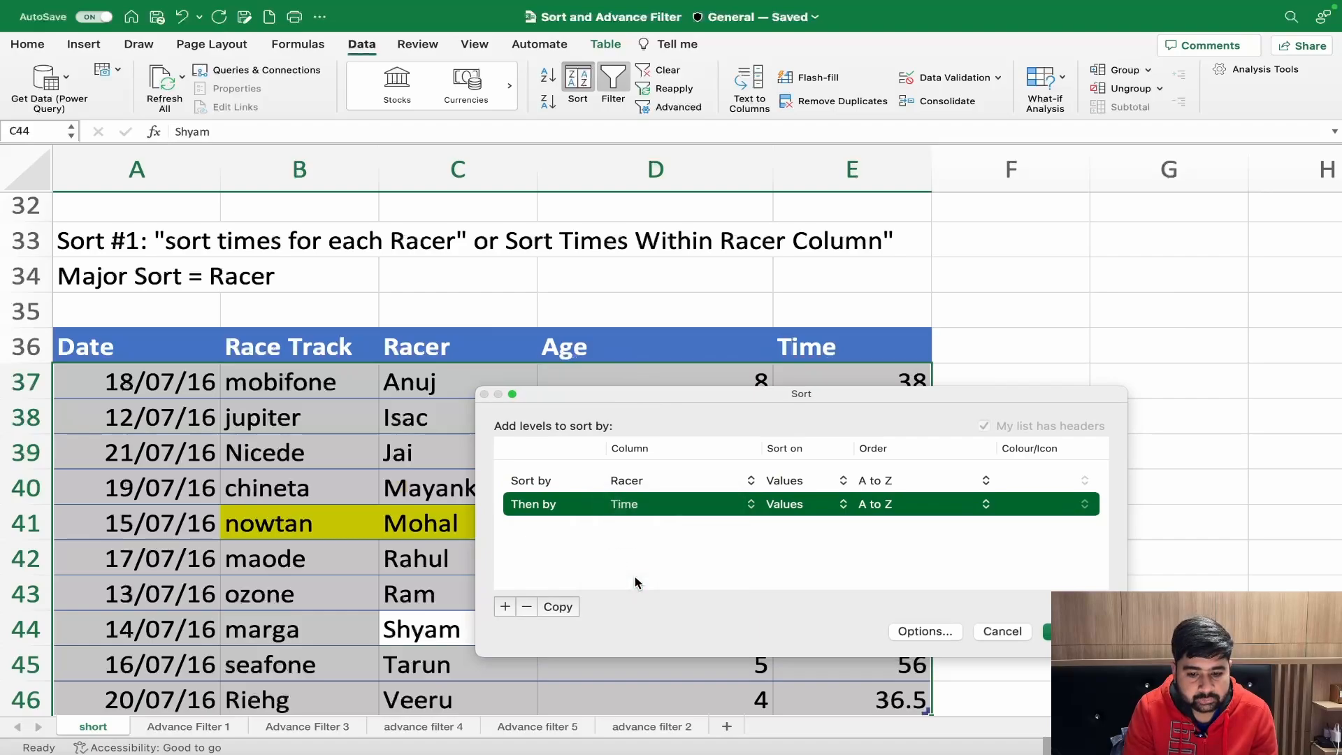
{"action": "left_click", "coordinate": [790, 504]}
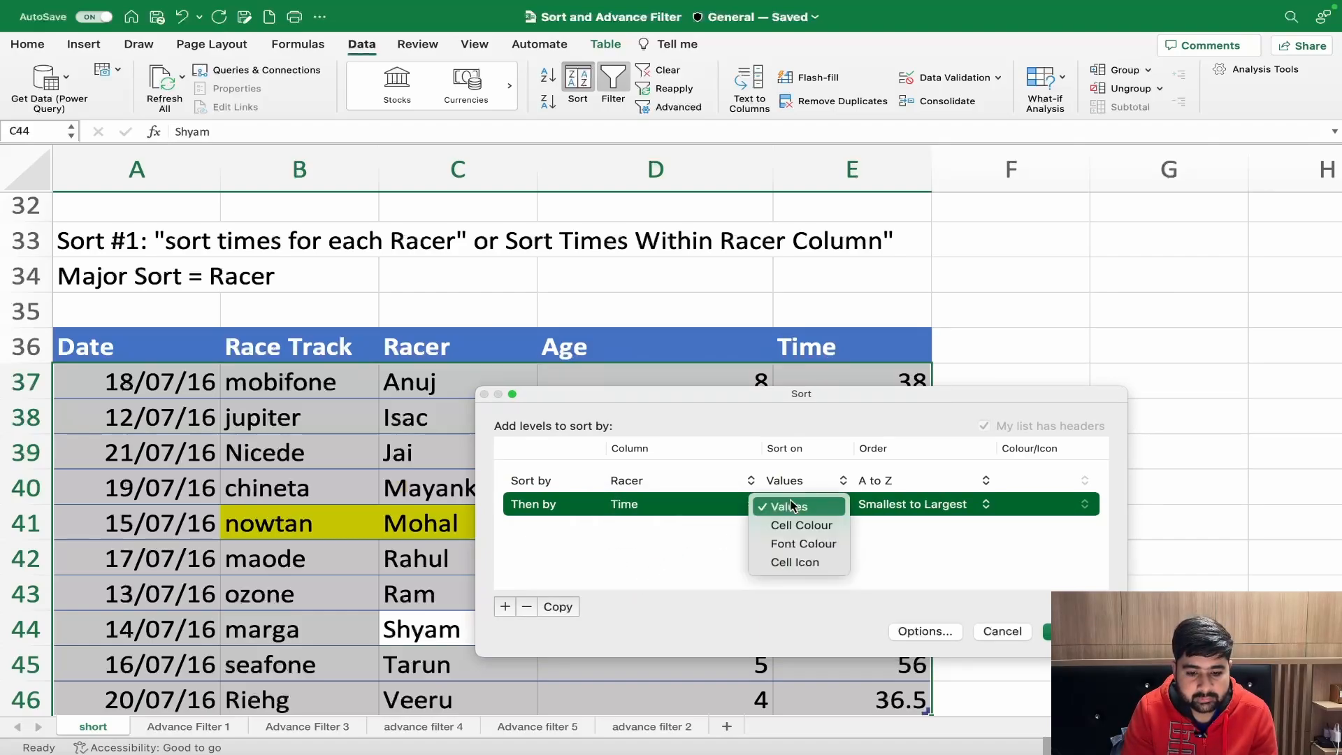
{"action": "left_click", "coordinate": [792, 505]}
{"action": "left_click", "coordinate": [875, 506]}
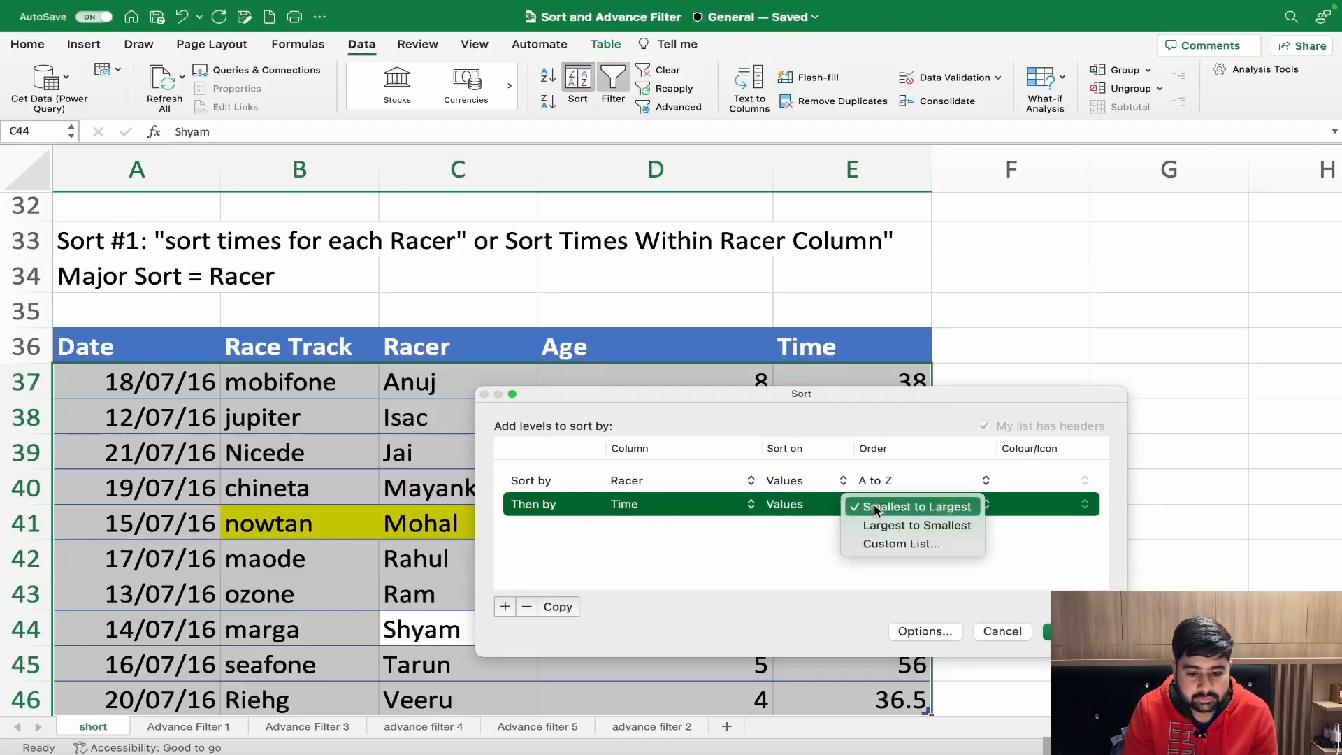
{"action": "left_click", "coordinate": [875, 507]}
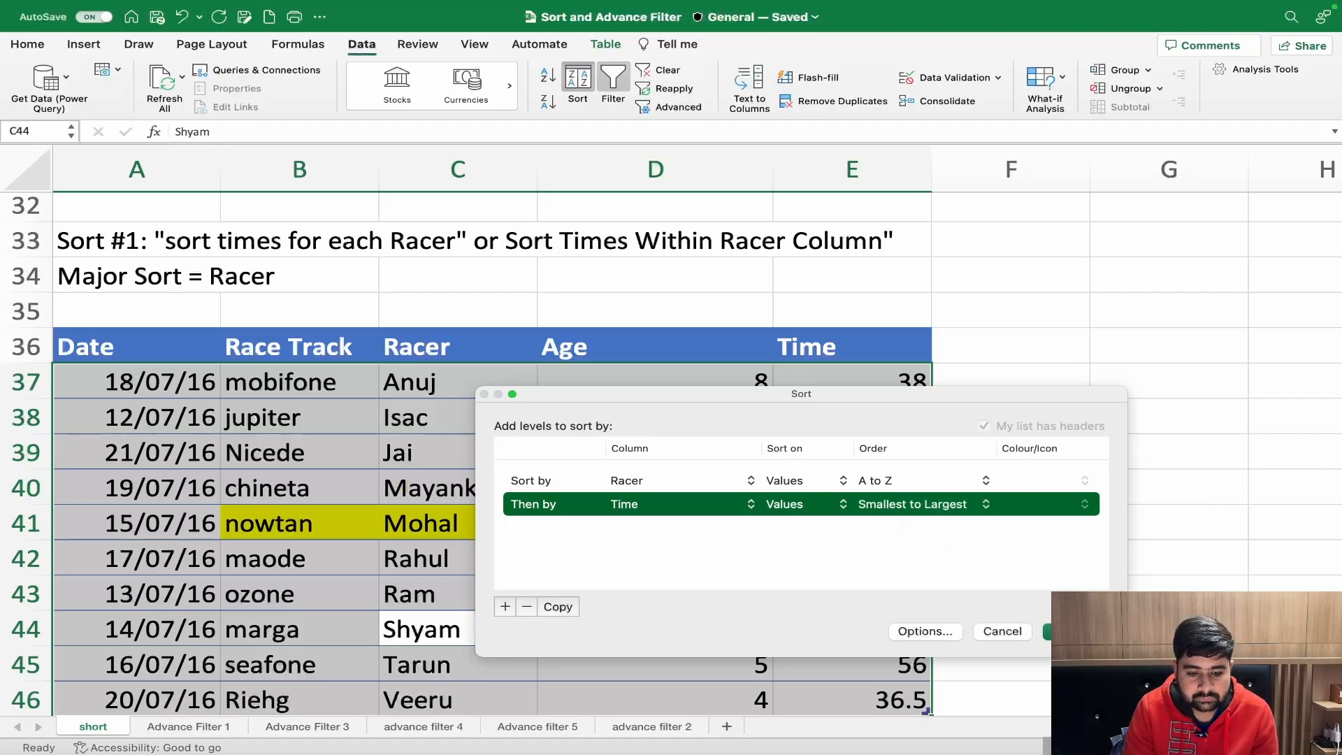
{"action": "key", "text": "Return"}
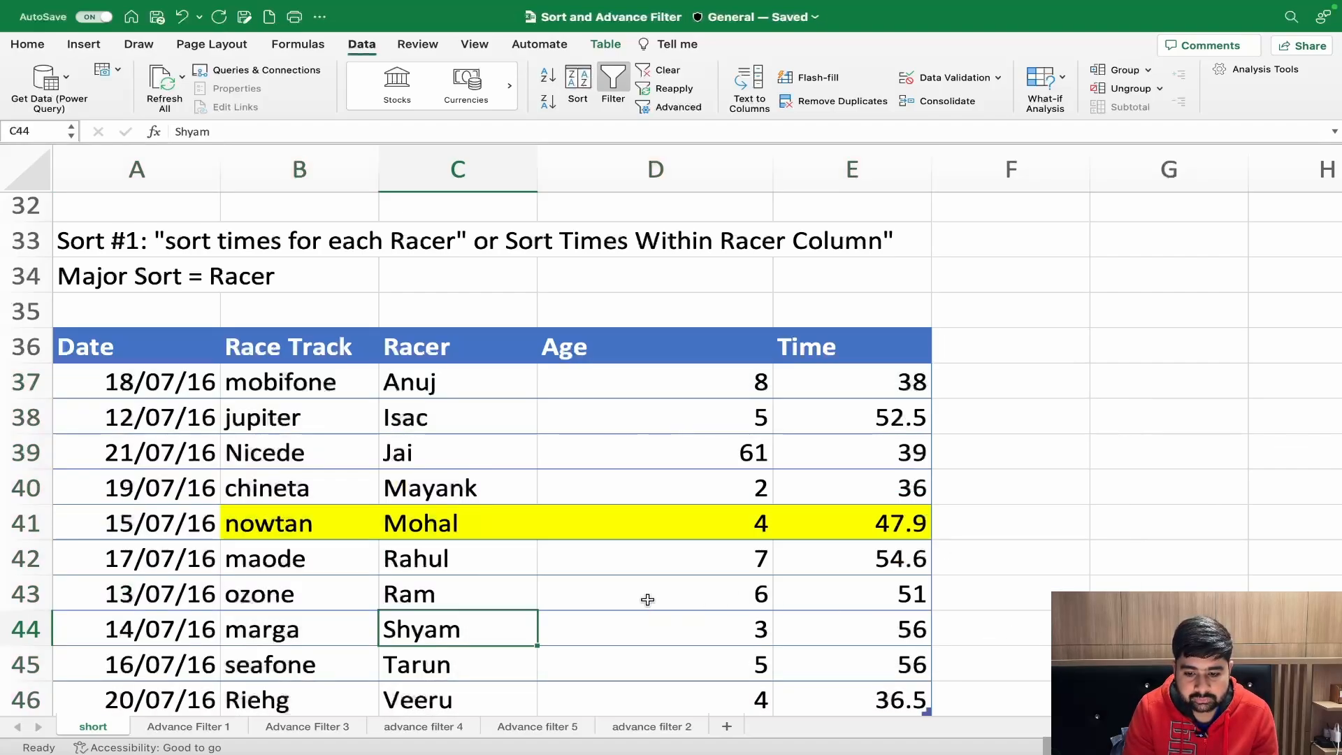
- Look through the sales table starting at row 53 and check the Racer and Time entries in the race table's first record
{"action": "scroll", "coordinate": [446, 574], "scroll_direction": "down", "scroll_amount": 2}
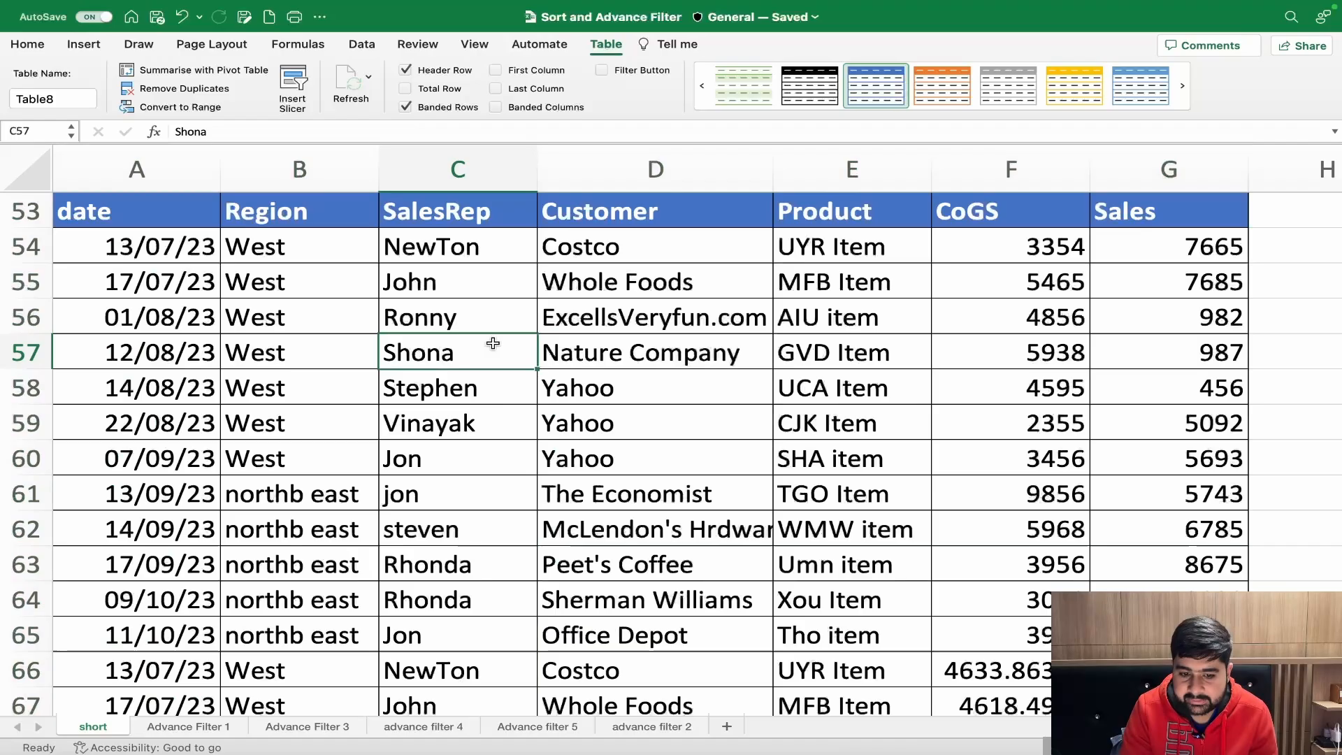
{"action": "scroll", "coordinate": [492, 343], "scroll_direction": "down", "scroll_amount": 6}
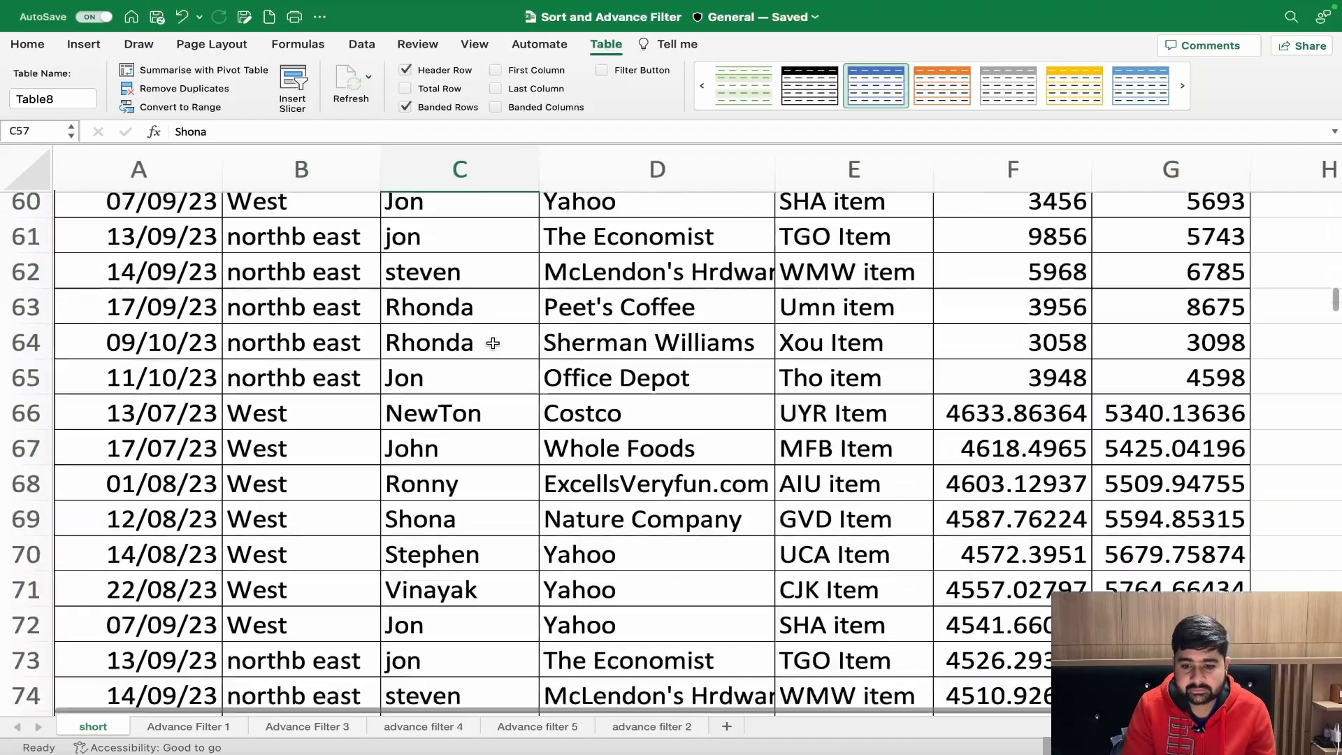
{"action": "scroll", "coordinate": [492, 343], "scroll_direction": "down", "scroll_amount": 4}
{"action": "scroll", "coordinate": [488, 339], "scroll_direction": "up", "scroll_amount": 12}
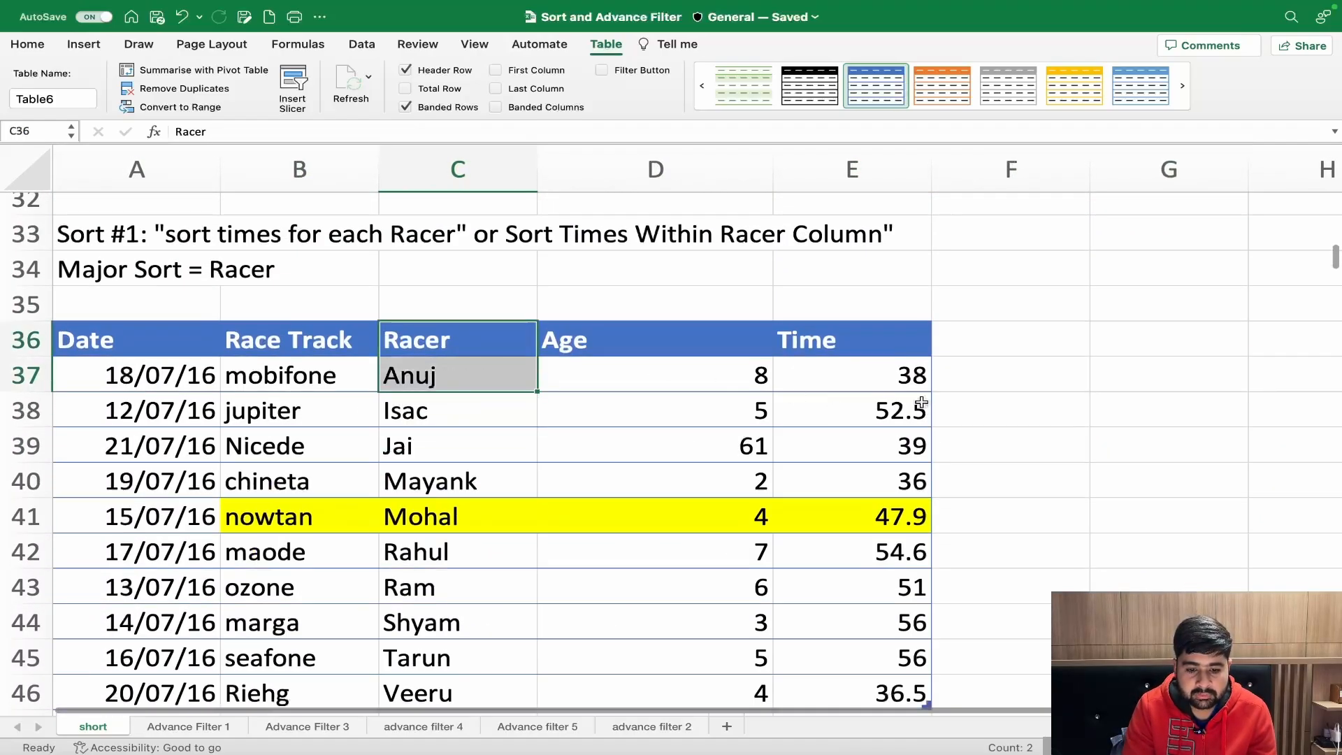
{"action": "left_click", "coordinate": [890, 384]}
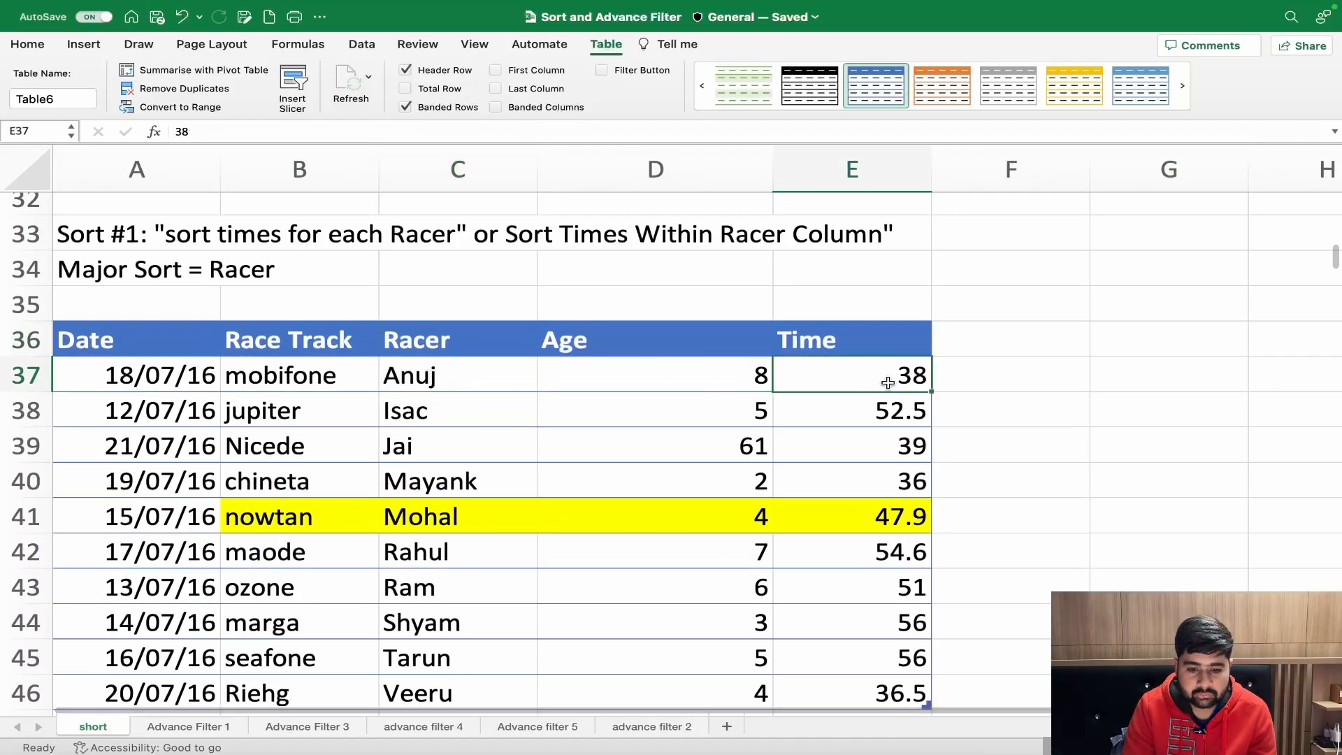
{"action": "left_click", "coordinate": [438, 381]}
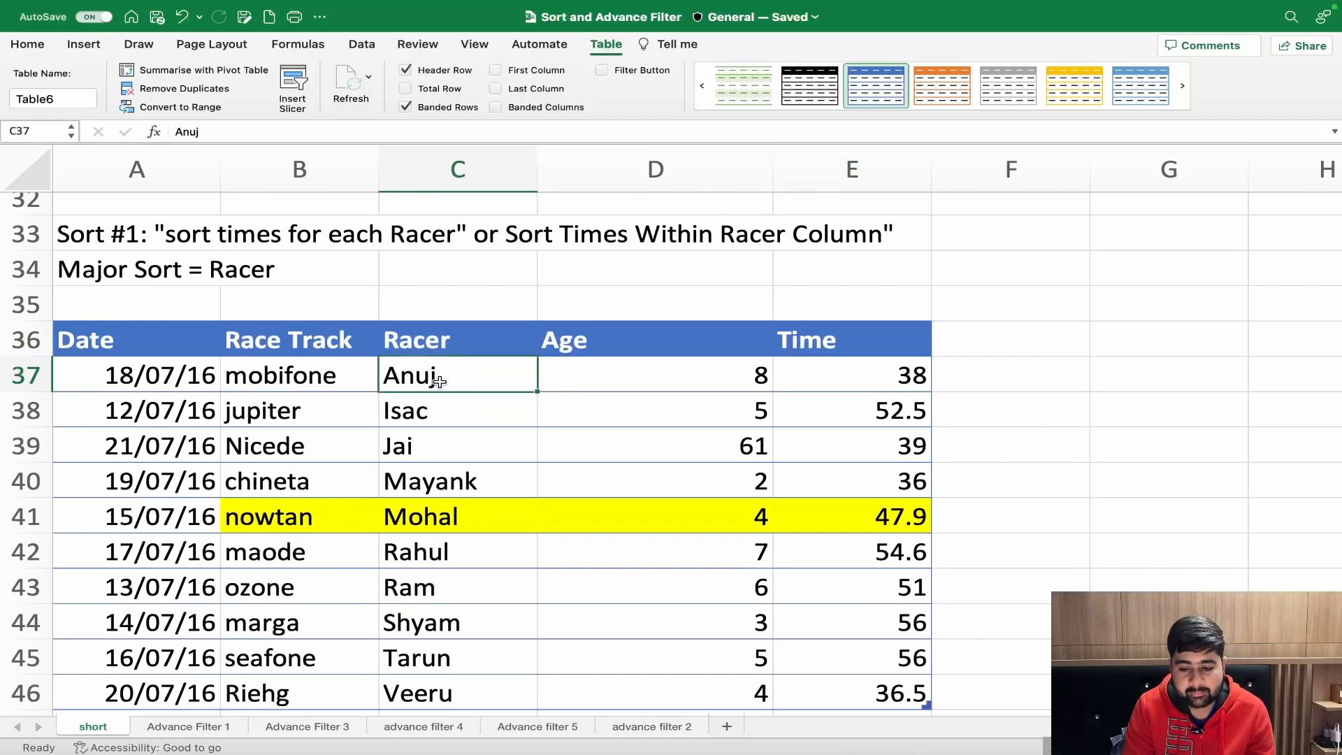
{"action": "left_click", "coordinate": [878, 377]}
- Set up a custom sort of the sales table starting at row 53 by Region, on Values, A to Z
{"action": "scroll", "coordinate": [827, 440], "scroll_direction": "down", "scroll_amount": 6}
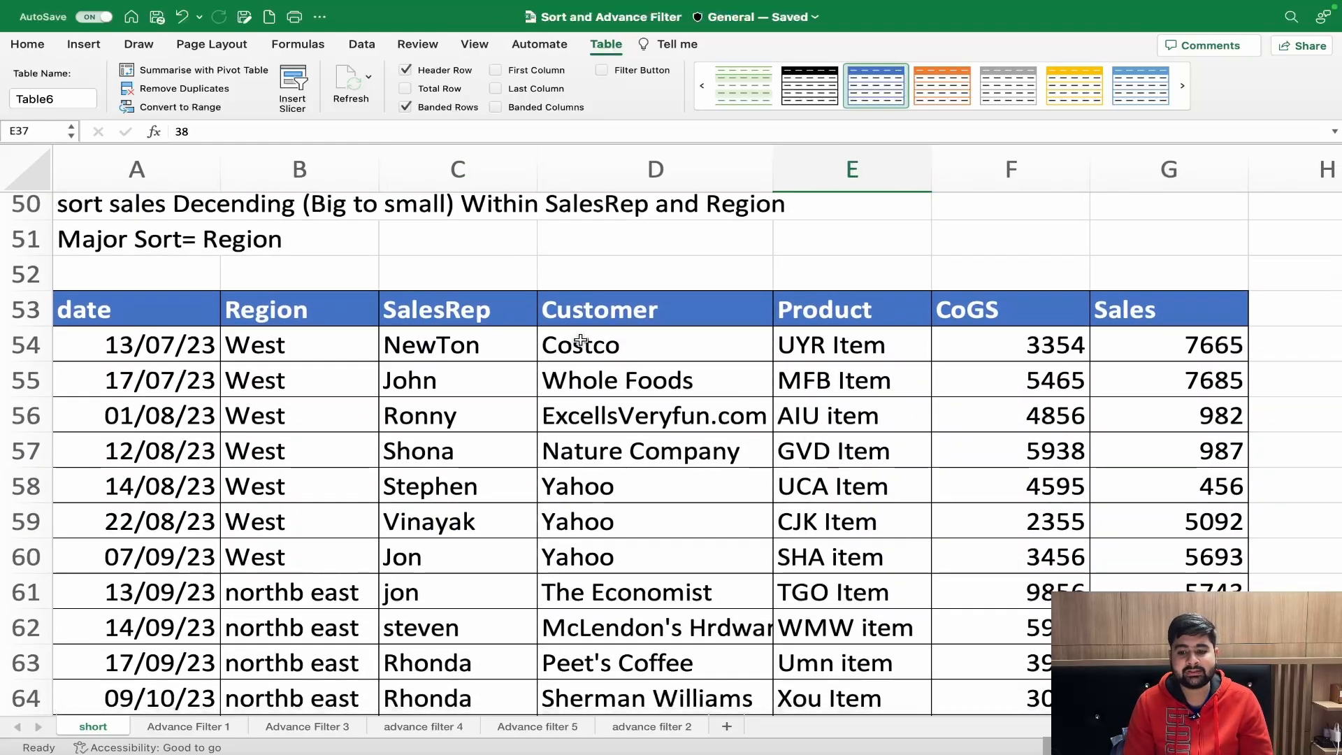
{"action": "scroll", "coordinate": [580, 340], "scroll_direction": "up", "scroll_amount": 1}
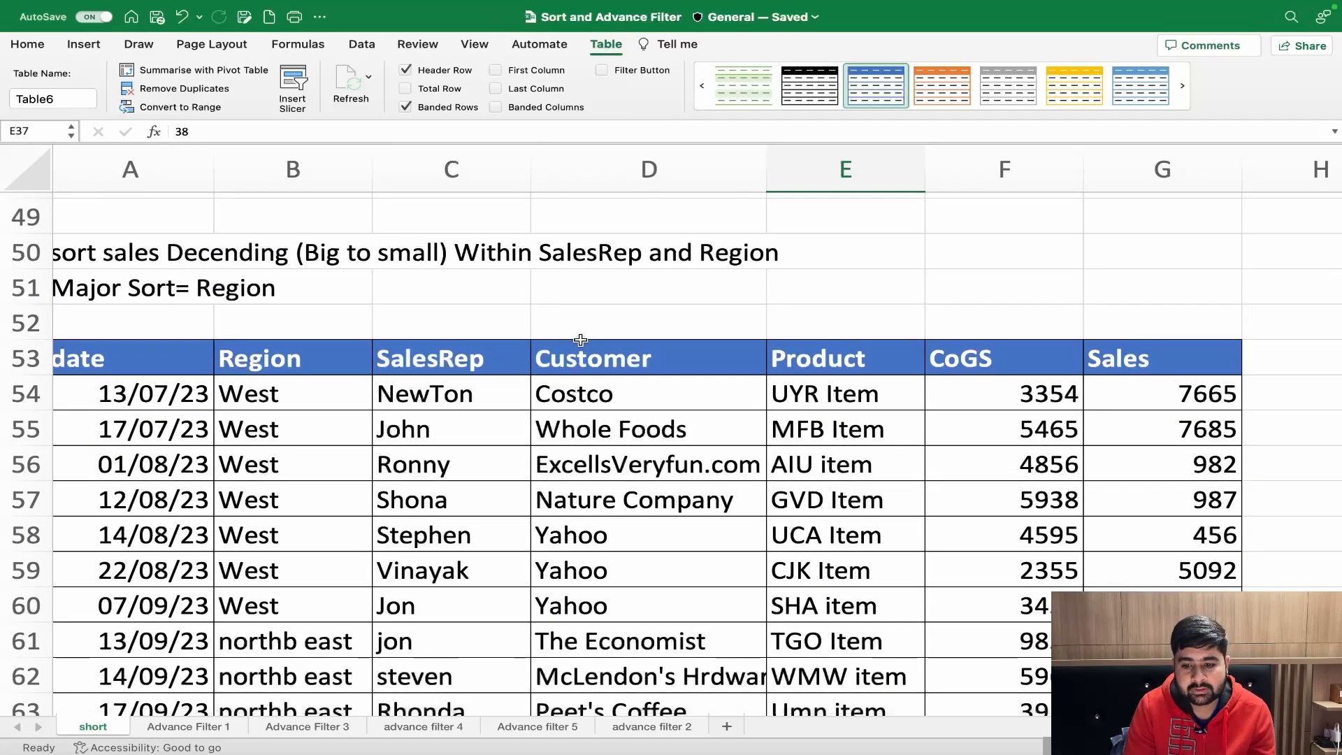
{"action": "left_click", "coordinate": [302, 362]}
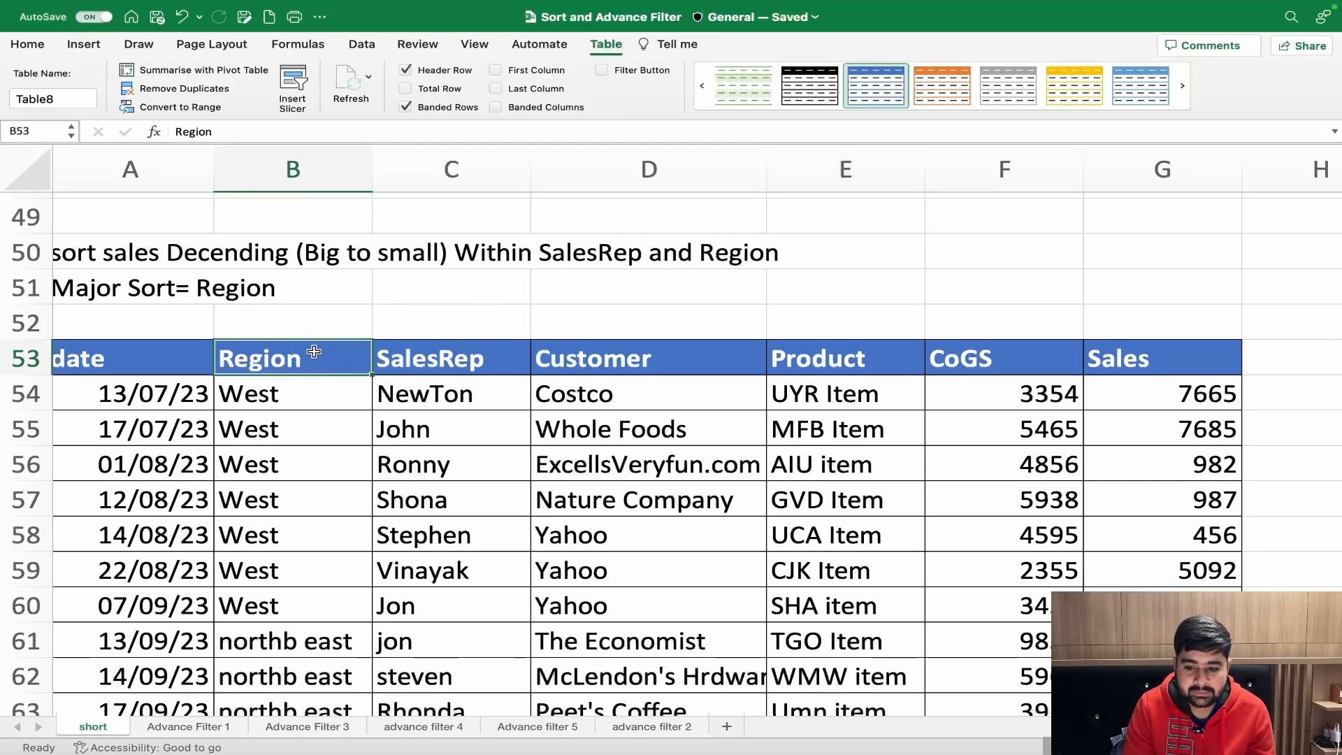
{"action": "left_click", "coordinate": [431, 498]}
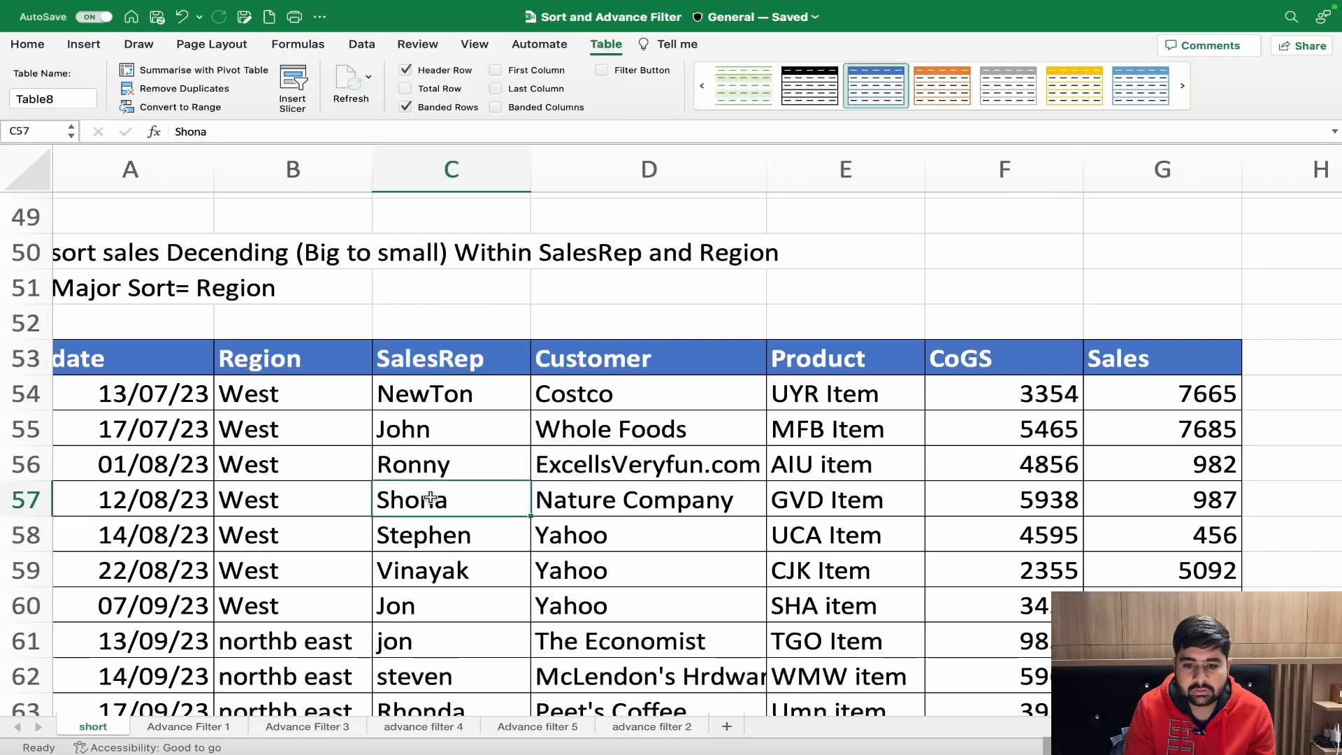
{"action": "left_click", "coordinate": [361, 43]}
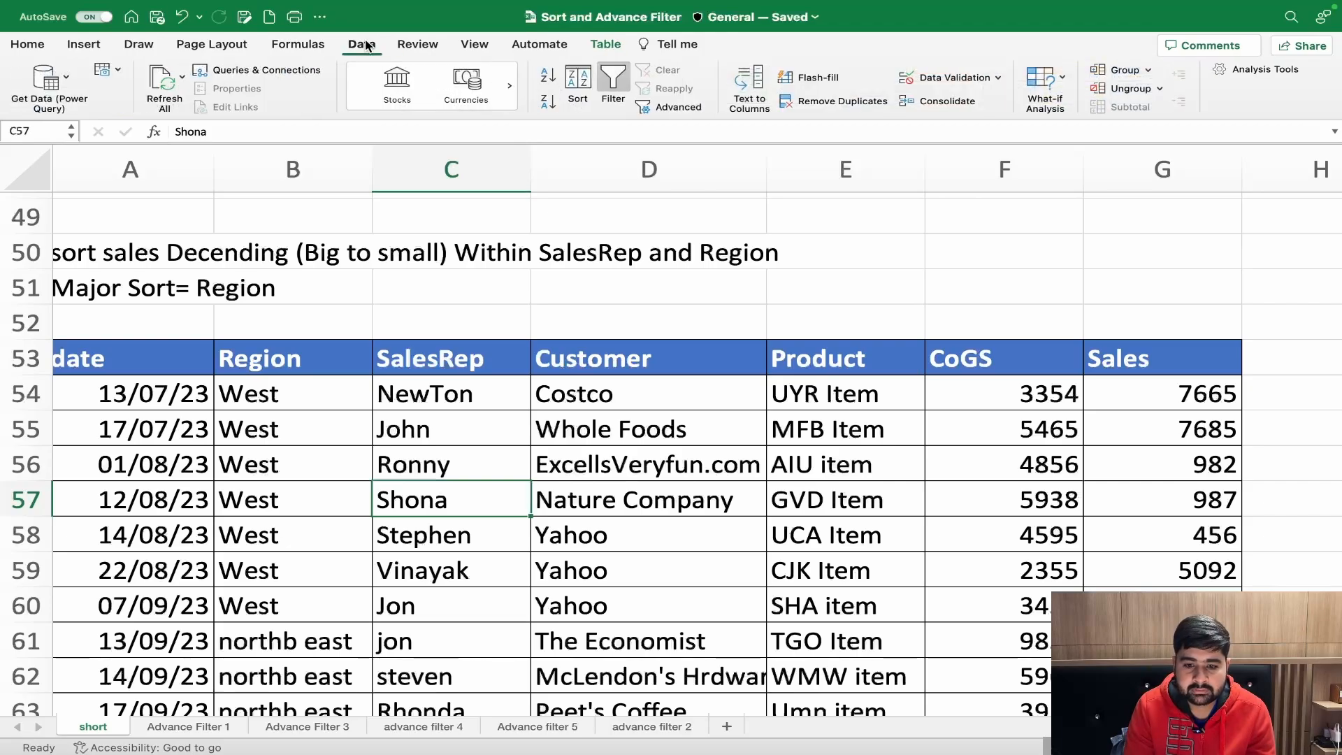
{"action": "left_click", "coordinate": [578, 82]}
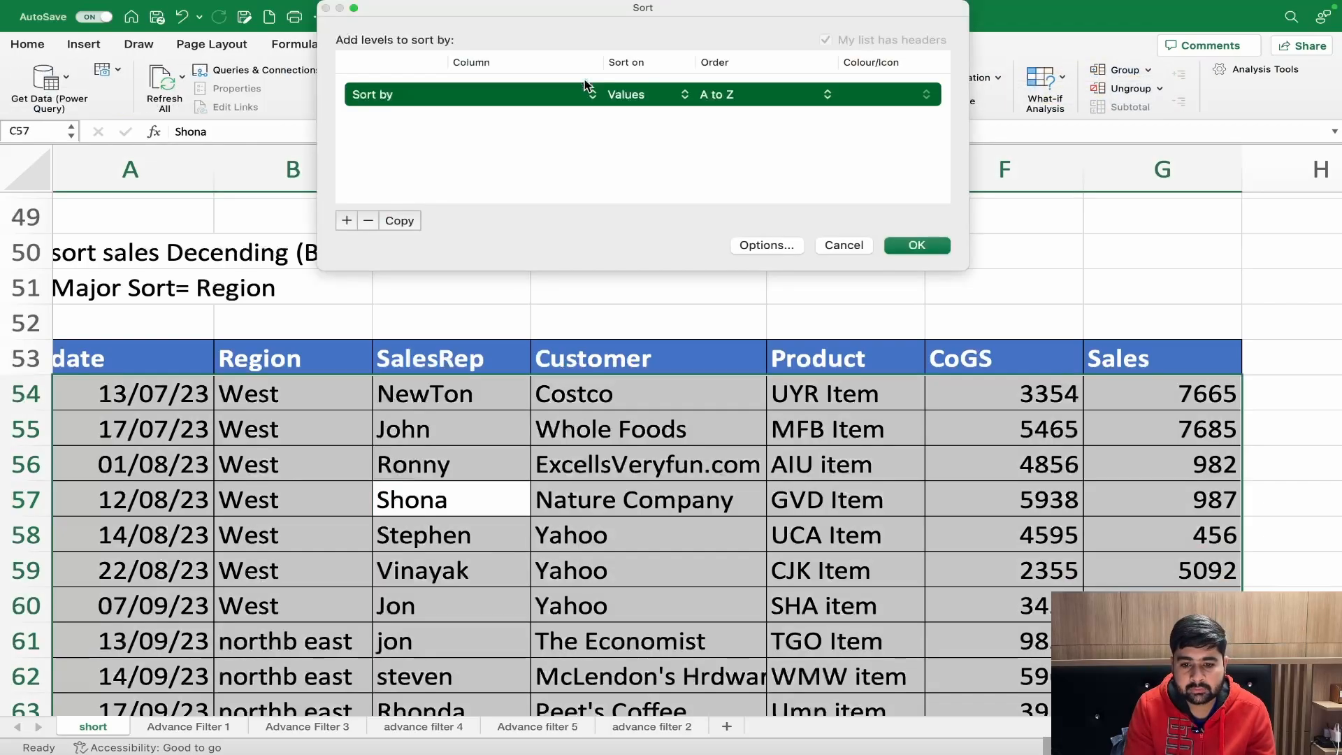
{"action": "left_click_drag", "start_coordinate": [522, 19], "coordinate": [463, 379]}
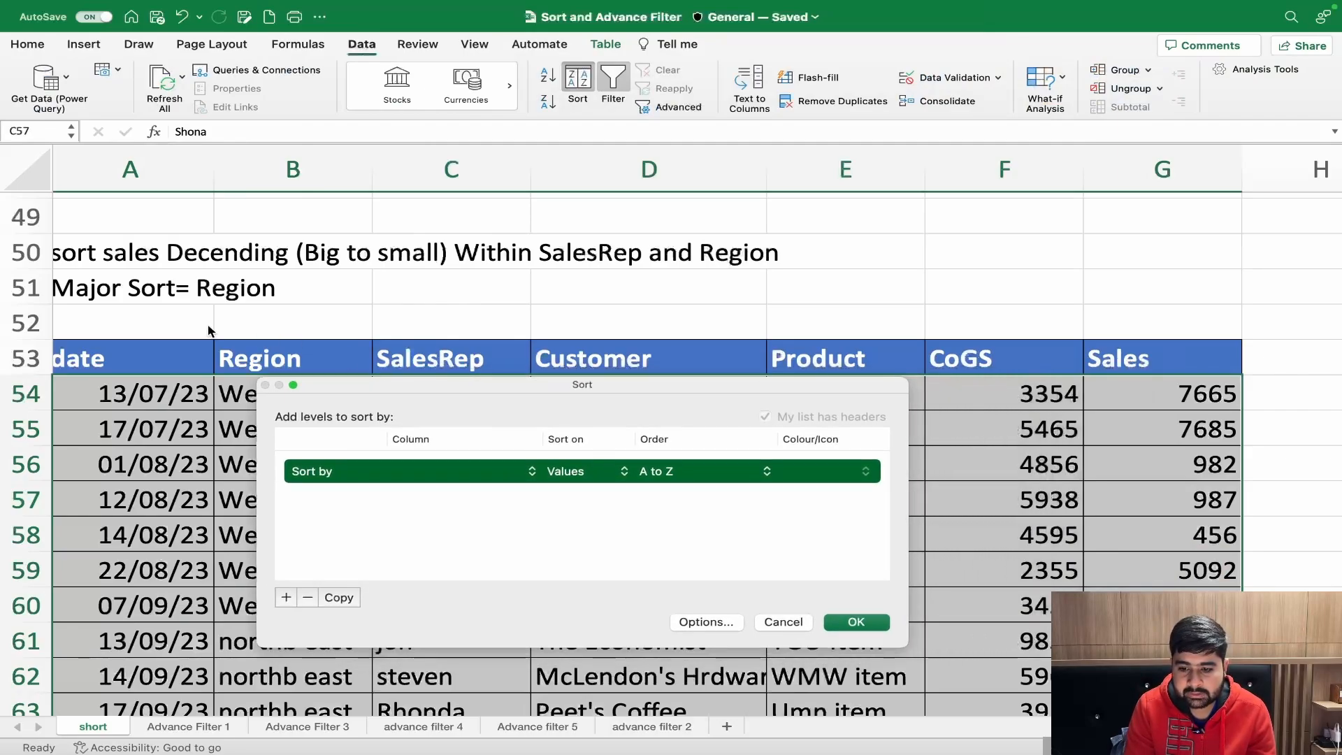
{"action": "left_click", "coordinate": [424, 474]}
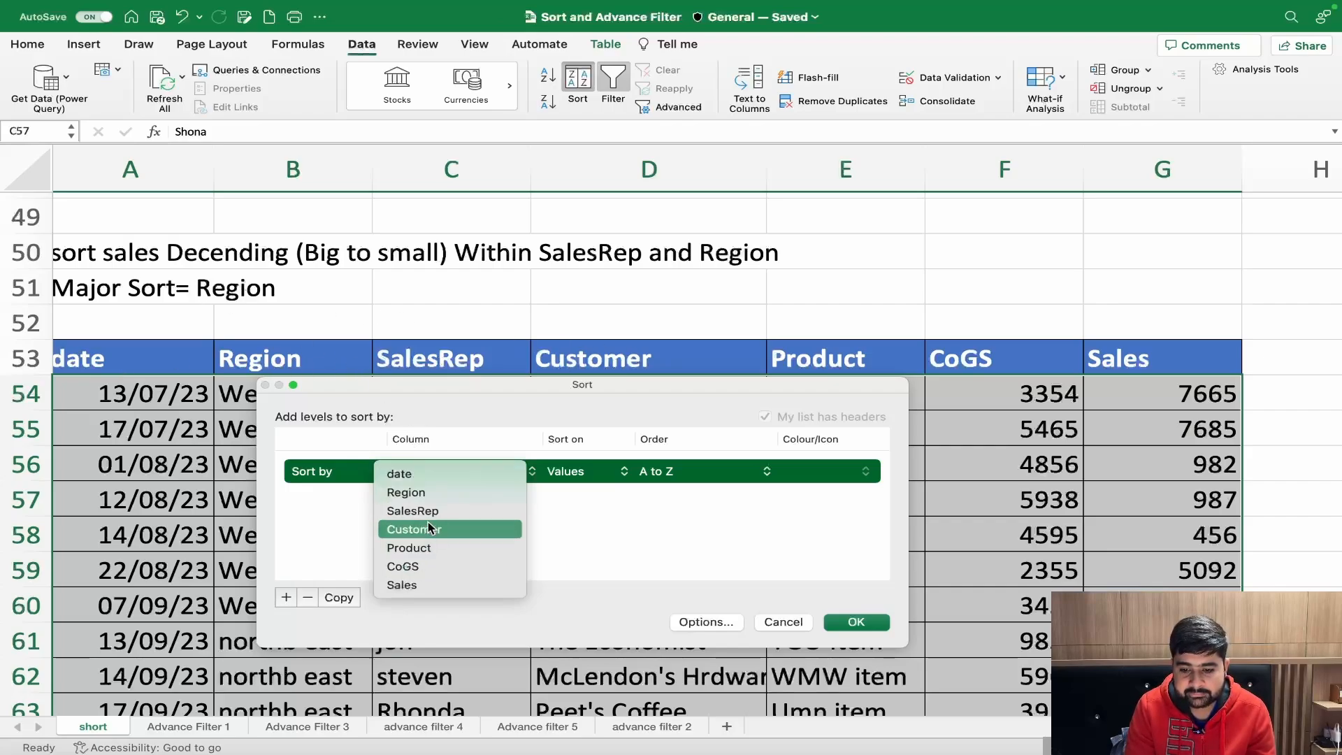
{"action": "left_click", "coordinate": [419, 492]}
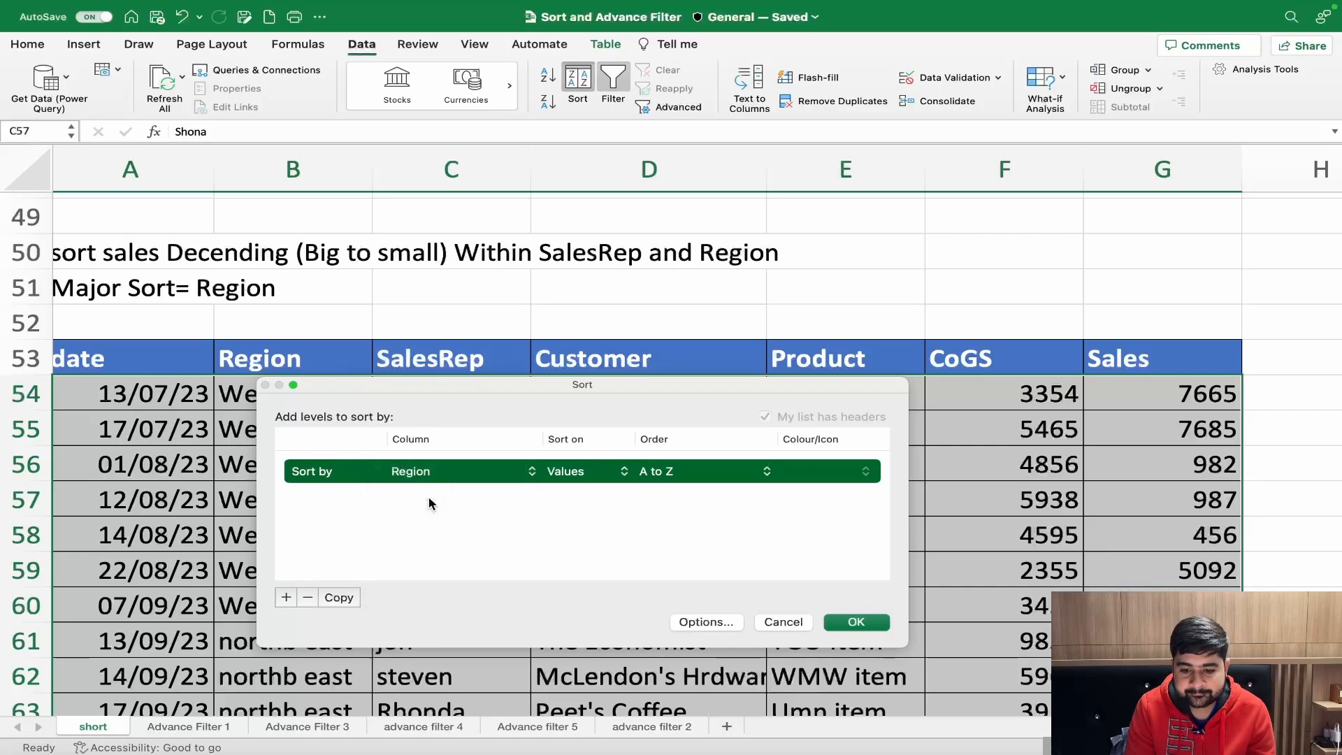
{"action": "left_click", "coordinate": [579, 475]}
{"action": "left_click", "coordinate": [580, 475]}
{"action": "left_click", "coordinate": [668, 476]}
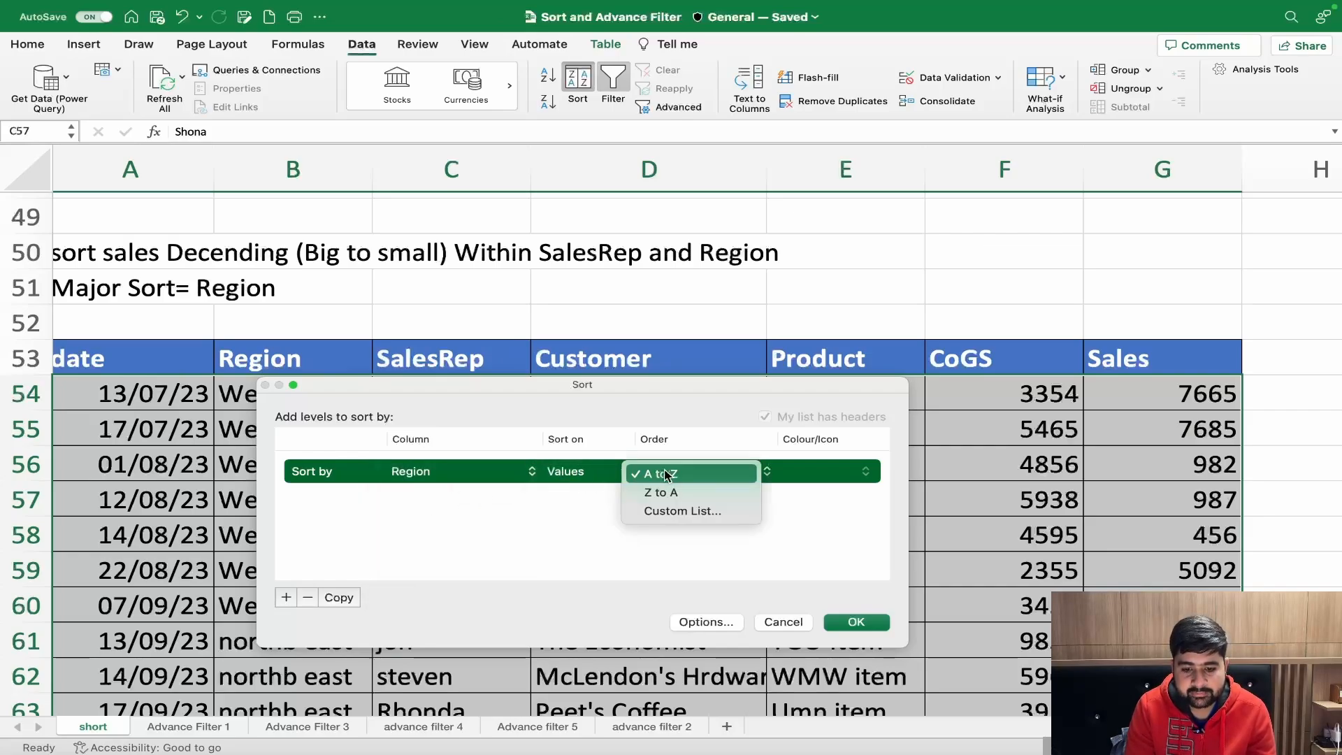
{"action": "left_click", "coordinate": [667, 475]}
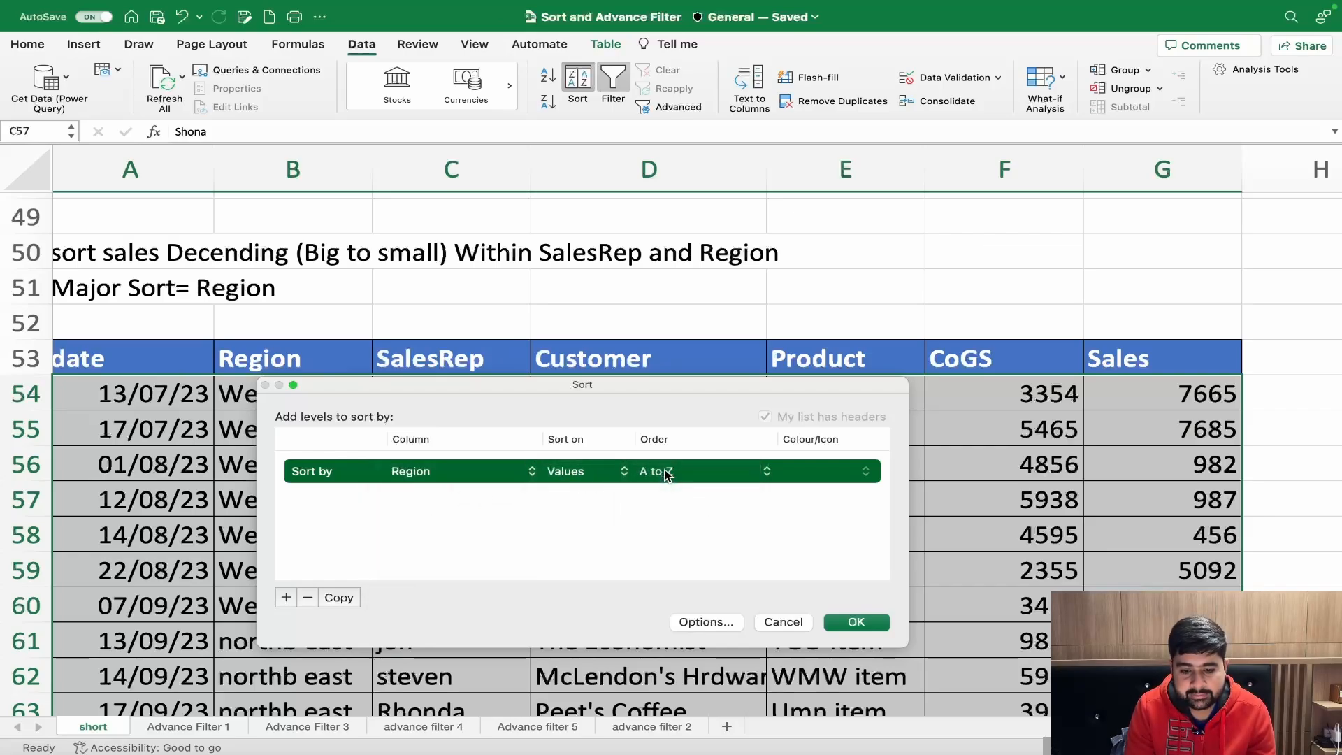
- Add a second sort level on SalesRep, by Values, A to Z, and apply the sort to the sales table
{"action": "left_click", "coordinate": [286, 597]}
{"action": "left_click", "coordinate": [414, 494]}
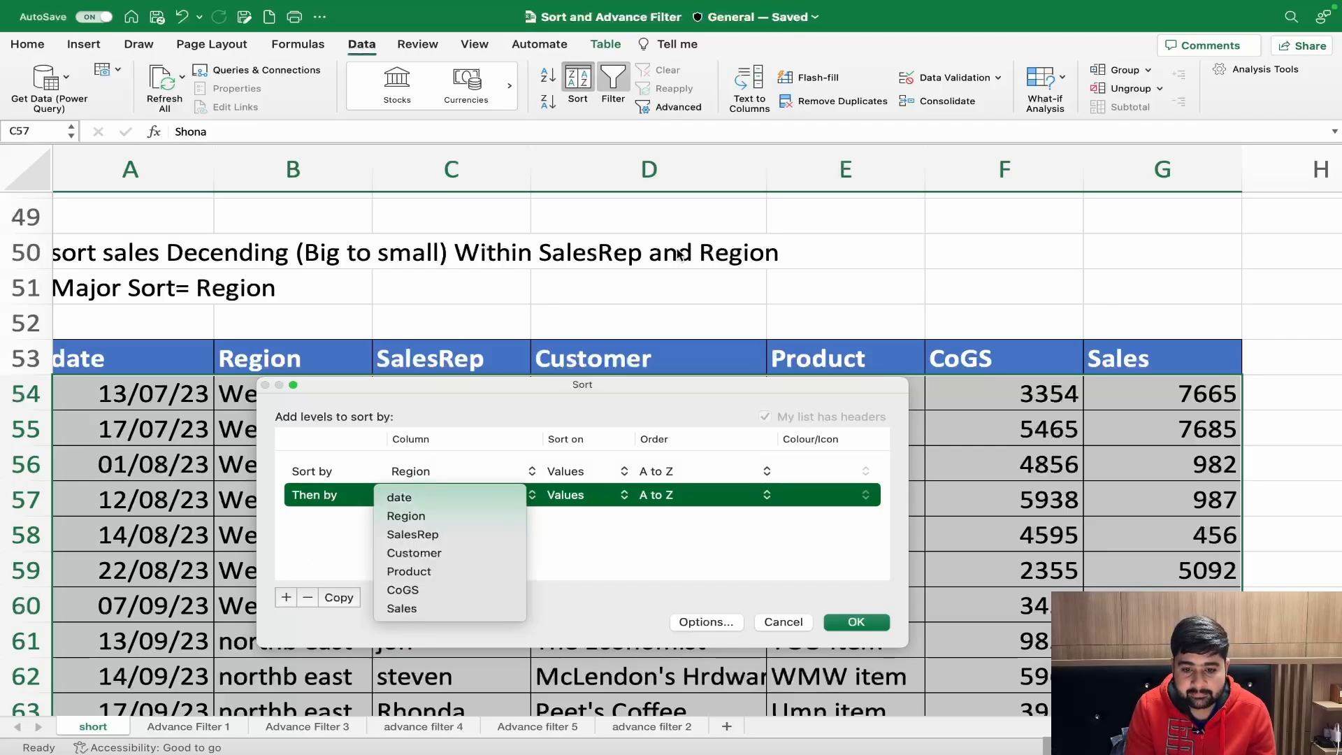
{"action": "left_click", "coordinate": [425, 534]}
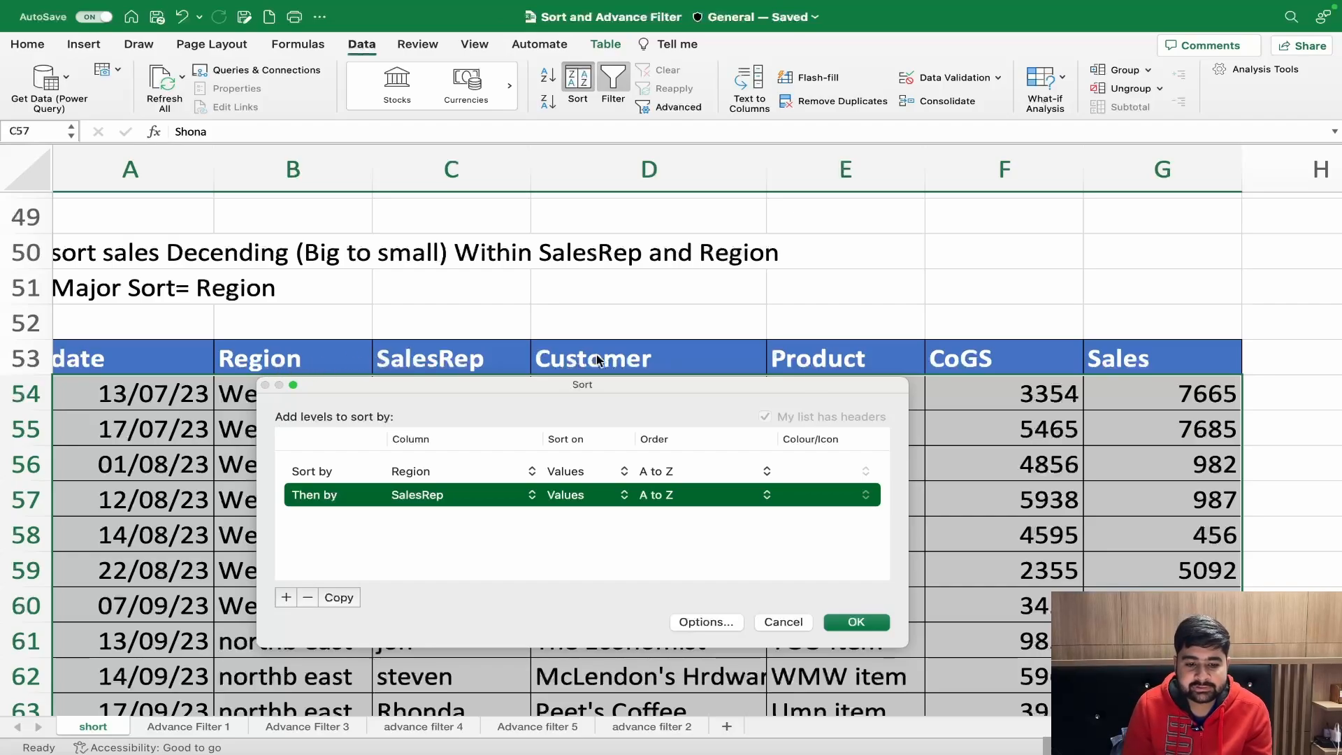
{"action": "mouse_move", "coordinate": [855, 720]}
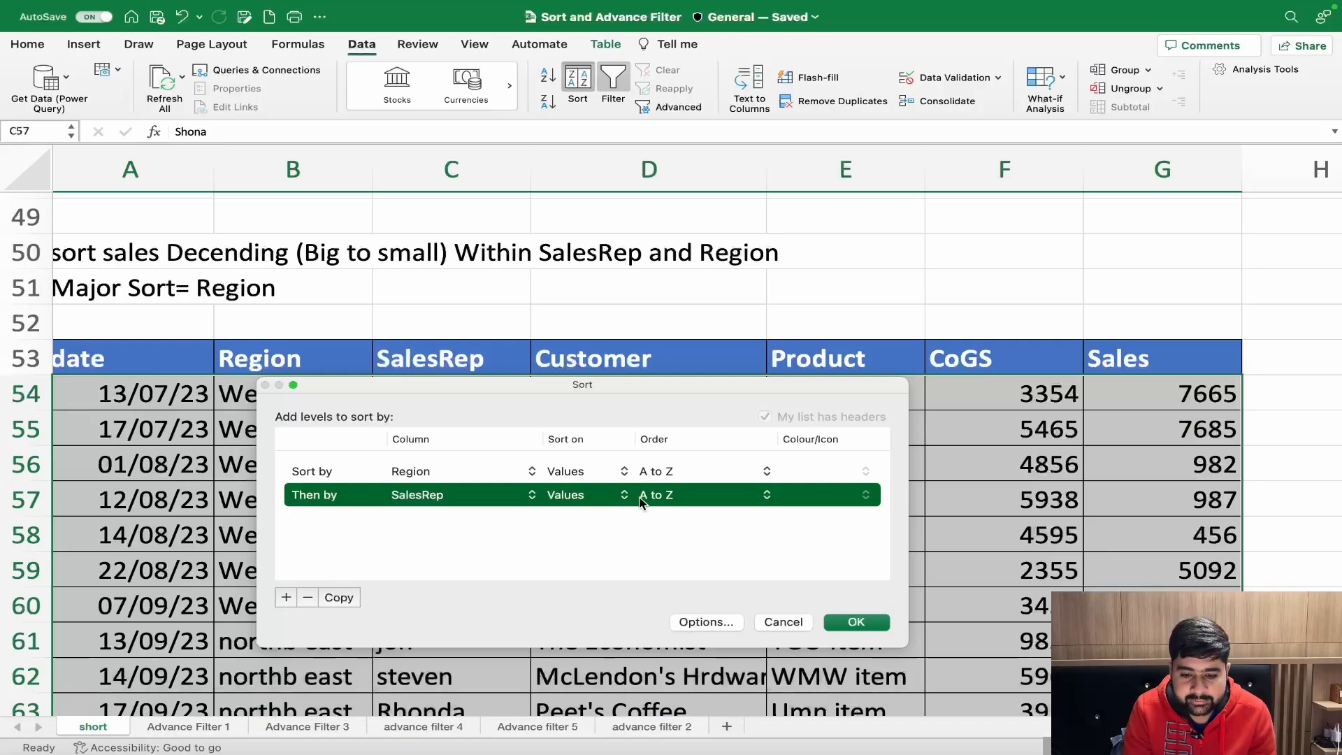
{"action": "left_click", "coordinate": [853, 622]}
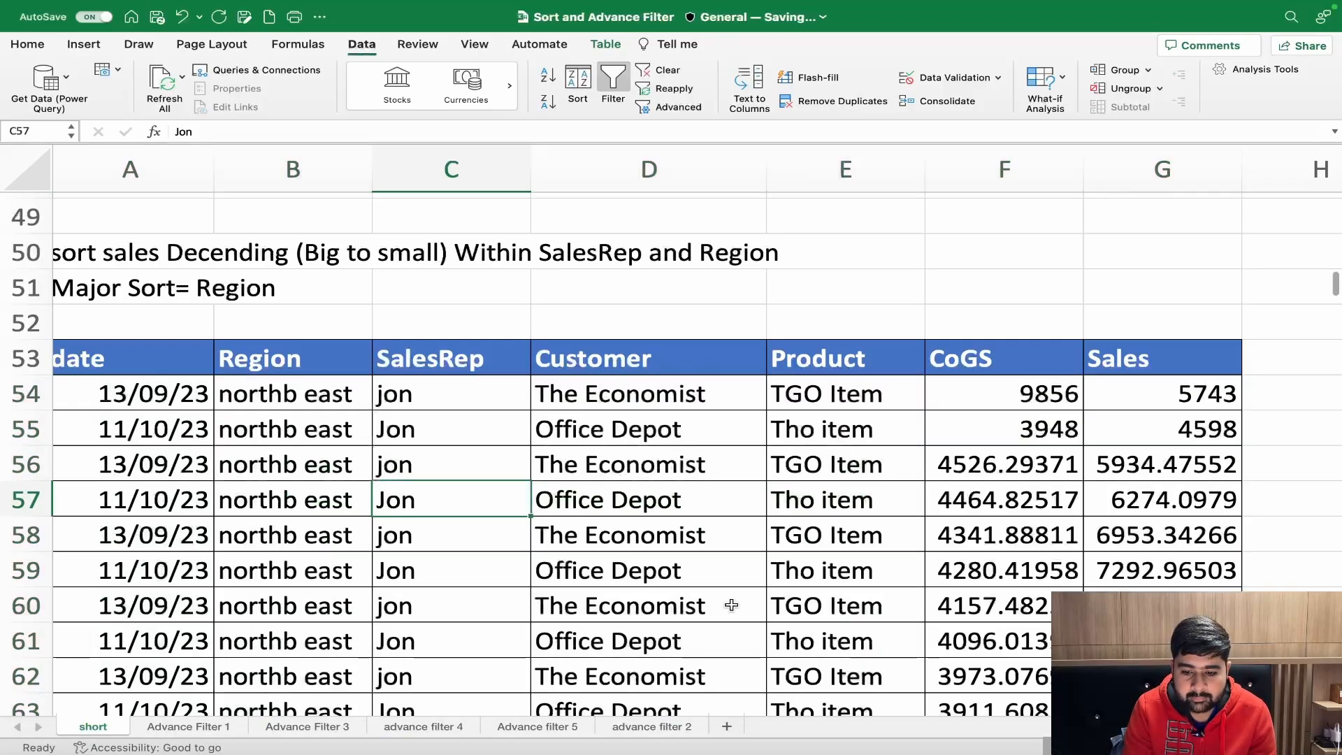
- Check the SalesRep order within the northb east region of the sorted sales table, down to where the rep changes at rows 97 and 98
{"action": "scroll", "coordinate": [491, 554], "scroll_direction": "down", "scroll_amount": 3}
{"action": "scroll", "coordinate": [491, 554], "scroll_direction": "down", "scroll_amount": 3}
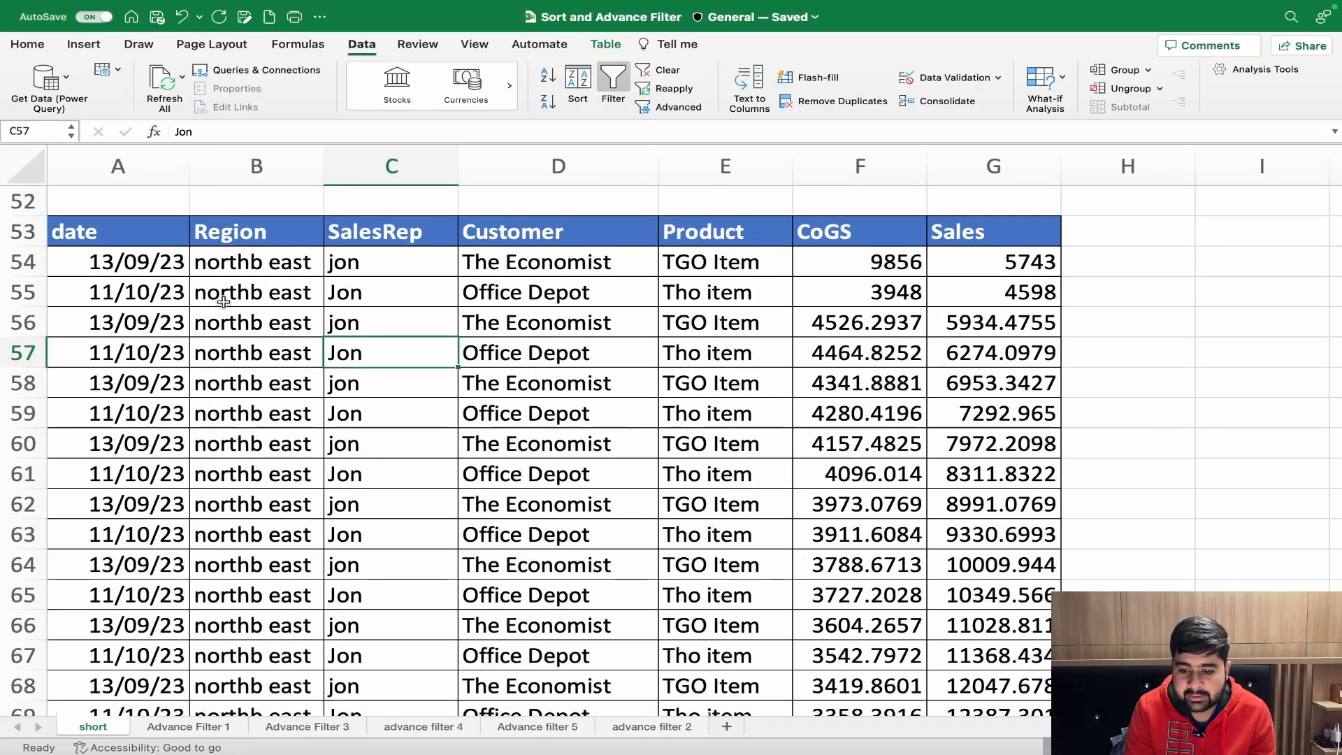
{"action": "scroll", "coordinate": [243, 487], "scroll_direction": "down", "scroll_amount": 5}
{"action": "scroll", "coordinate": [242, 488], "scroll_direction": "down", "scroll_amount": 15}
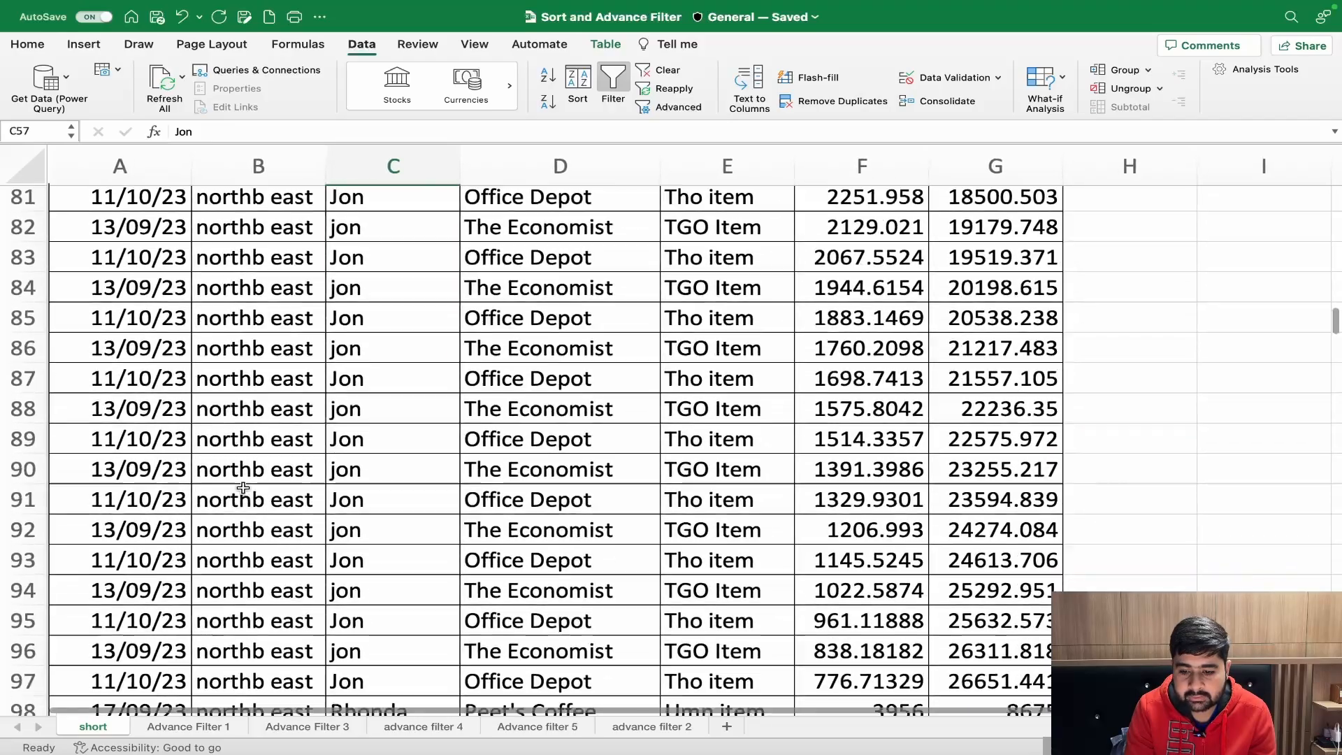
{"action": "scroll", "coordinate": [242, 487], "scroll_direction": "up", "scroll_amount": 1}
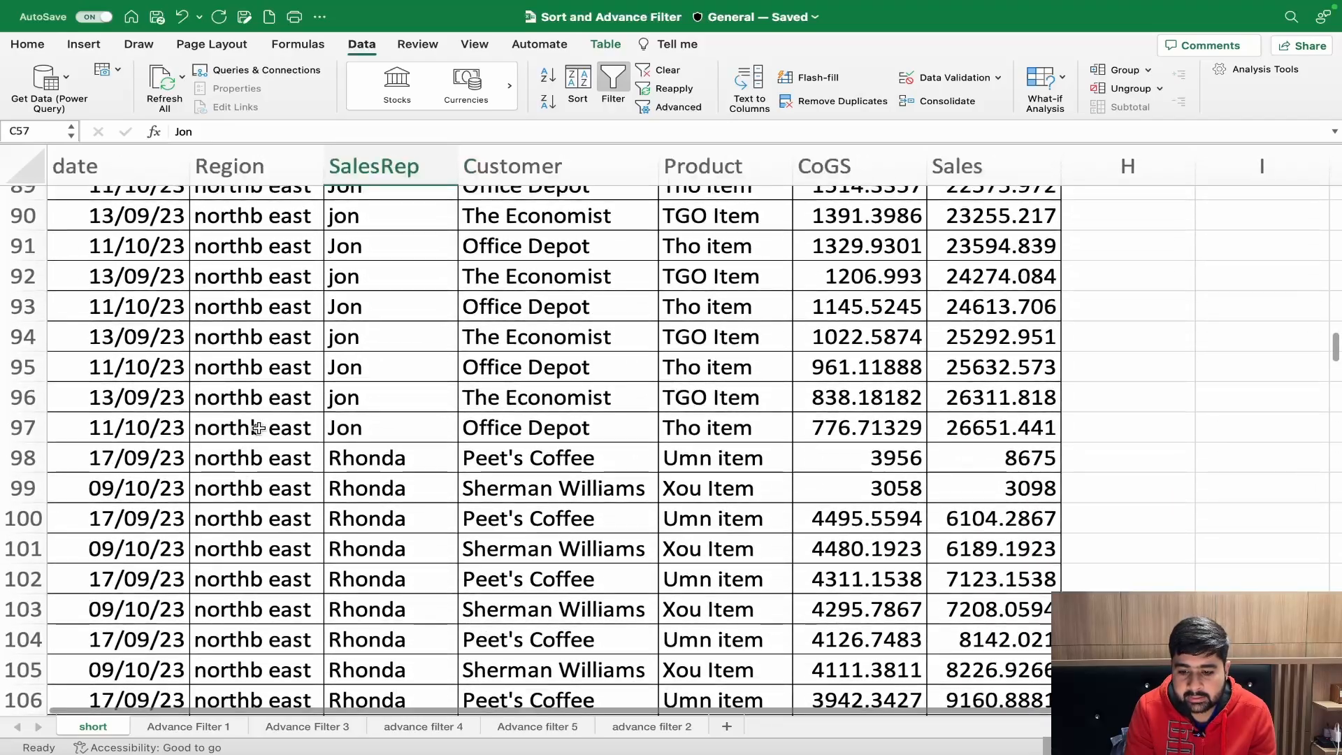
{"action": "left_click", "coordinate": [347, 453]}
{"action": "left_click", "coordinate": [355, 430]}
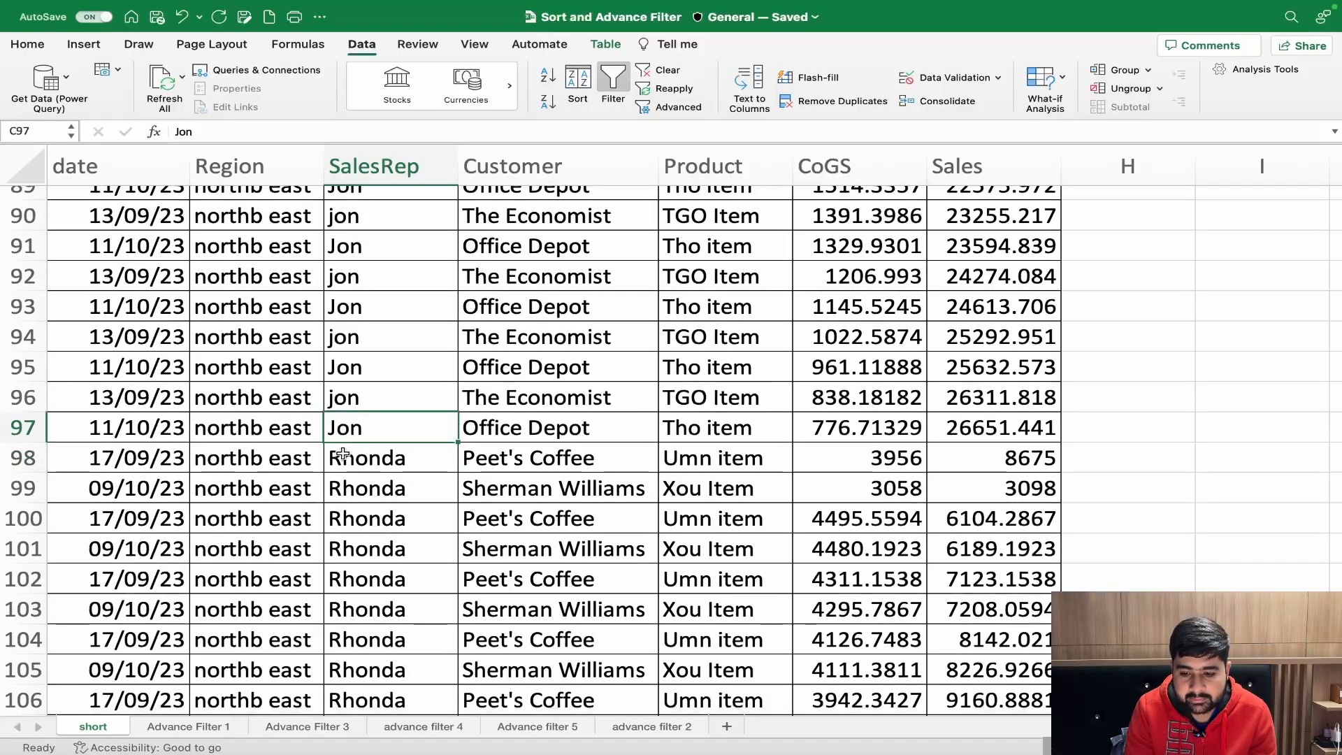
- Inspect the Region change from northb east to West at rows 163 and 164, and review the SalesRep grouping within West
{"action": "scroll", "coordinate": [252, 449], "scroll_direction": "down", "scroll_amount": 15}
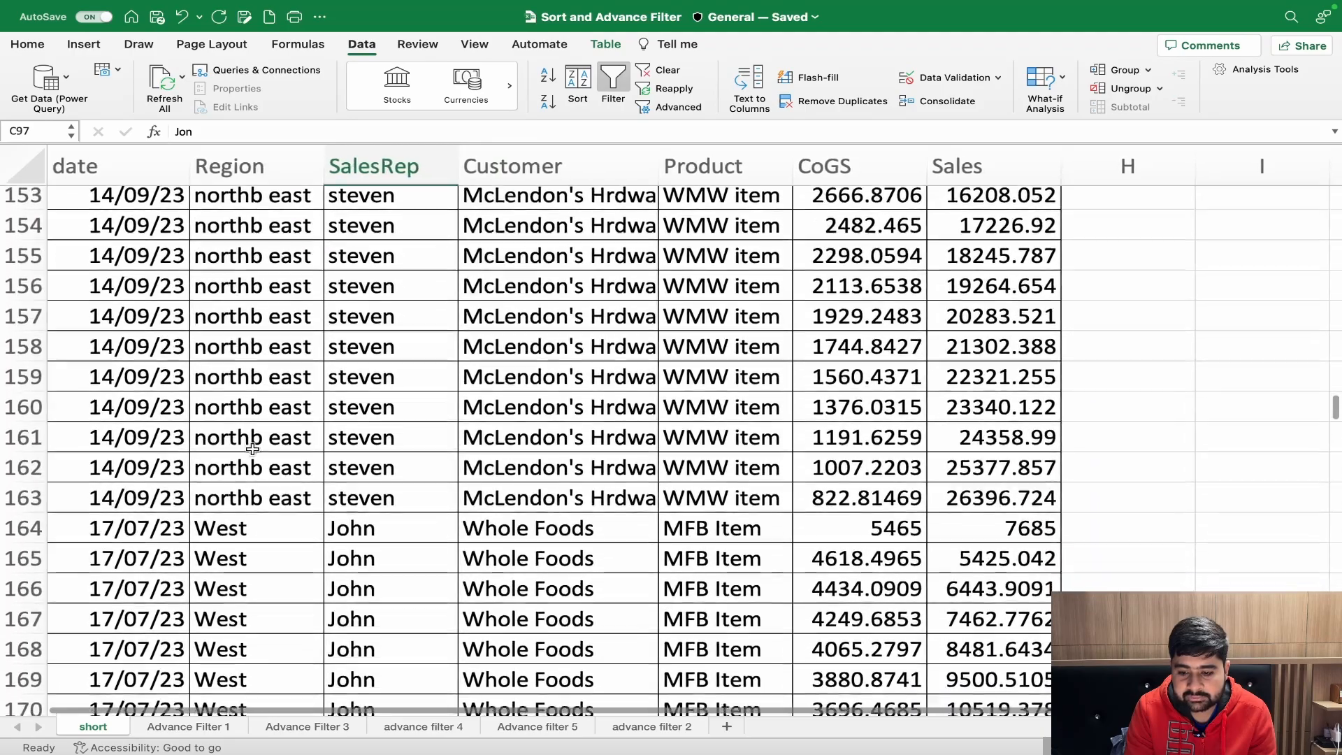
{"action": "left_click", "coordinate": [223, 368]}
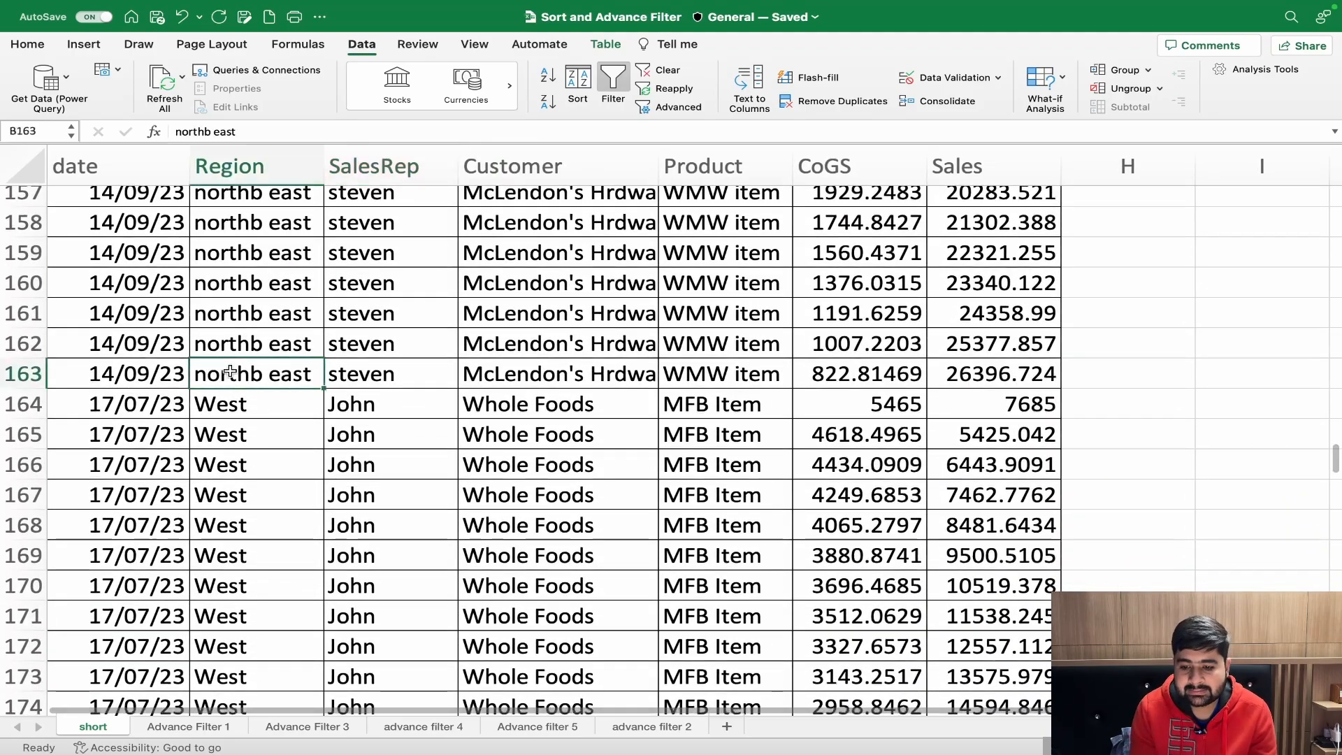
{"action": "left_click", "coordinate": [217, 404]}
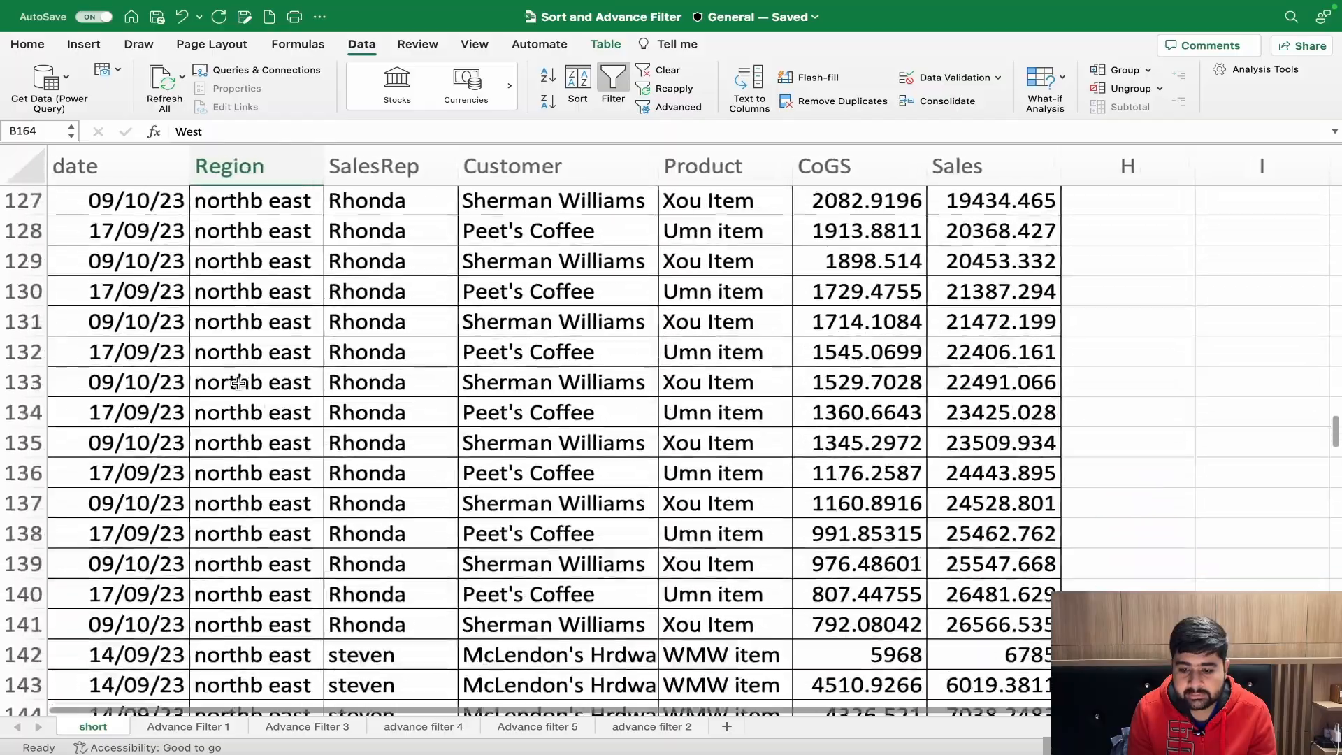
{"action": "scroll", "coordinate": [239, 383], "scroll_direction": "down", "scroll_amount": 3}
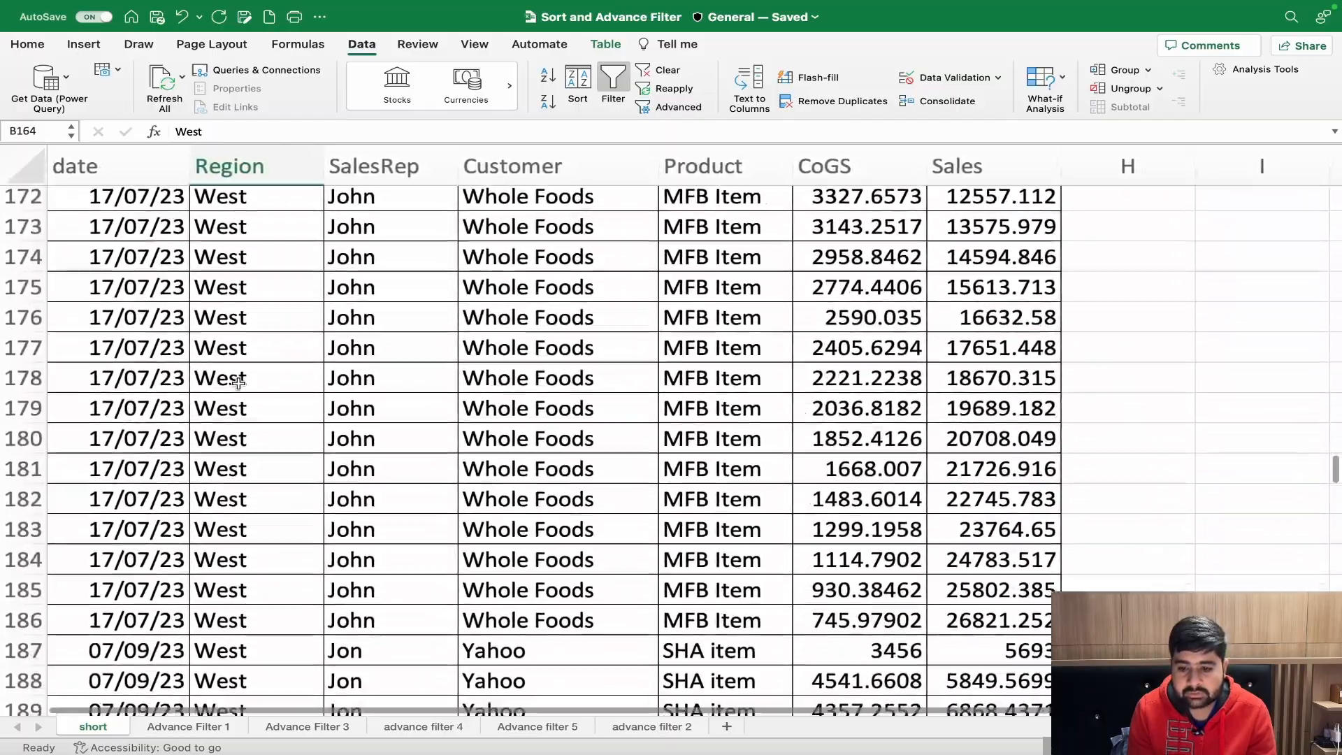
{"action": "scroll", "coordinate": [234, 332], "scroll_direction": "down", "scroll_amount": 14}
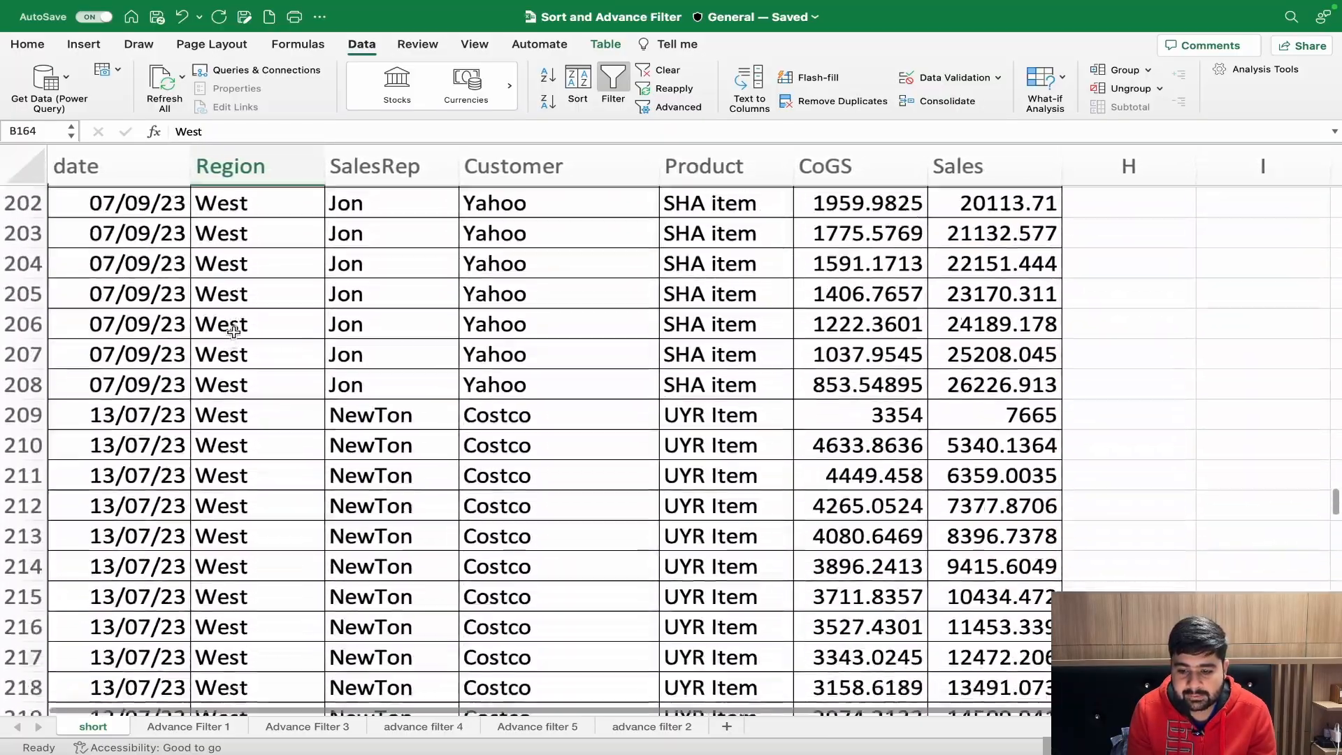
{"action": "scroll", "coordinate": [233, 332], "scroll_direction": "up", "scroll_amount": 20}
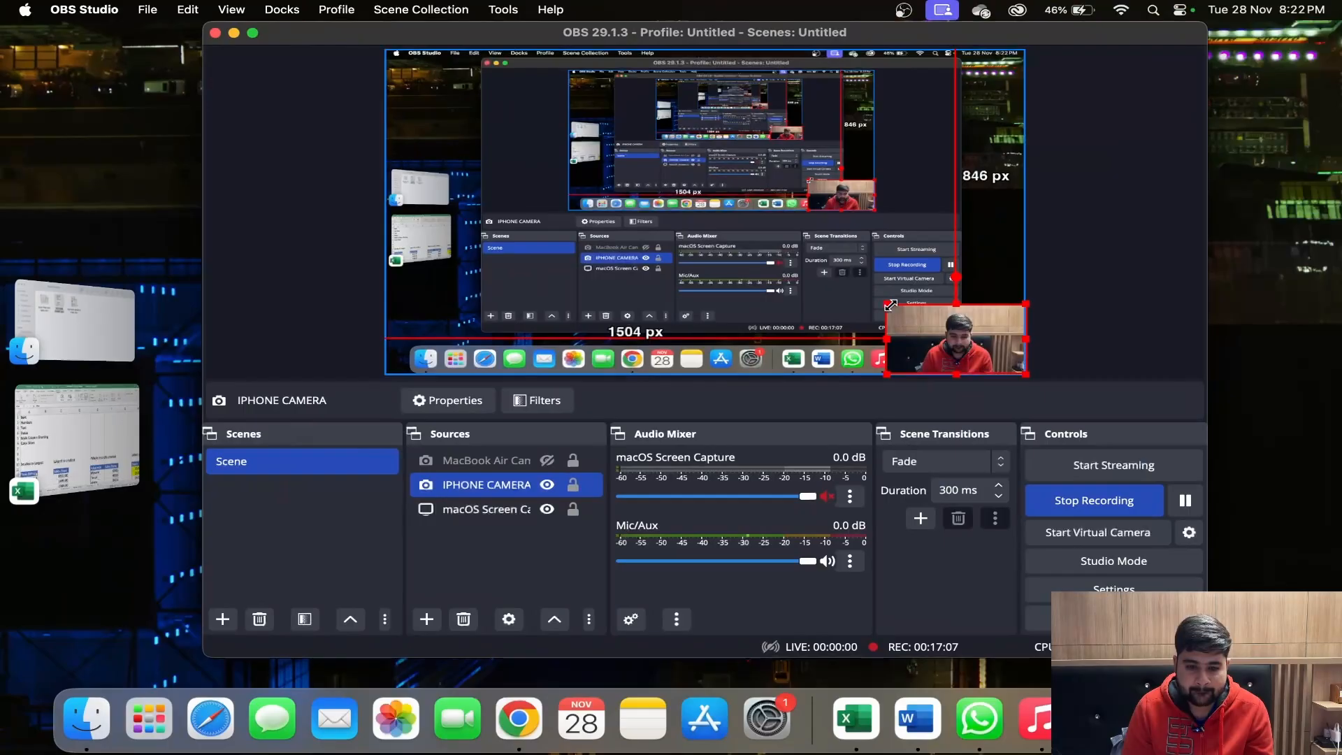
{"action": "left_click_drag", "start_coordinate": [900, 299], "coordinate": [120, 65]}
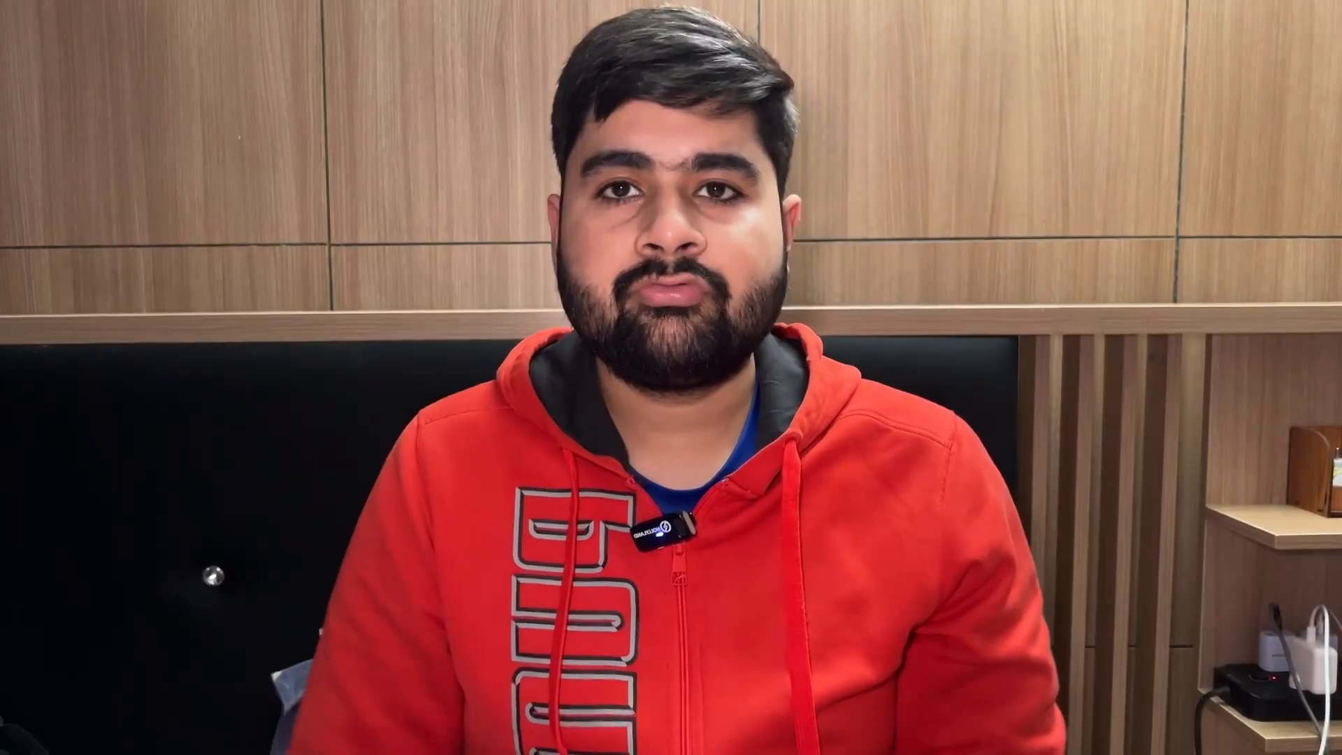